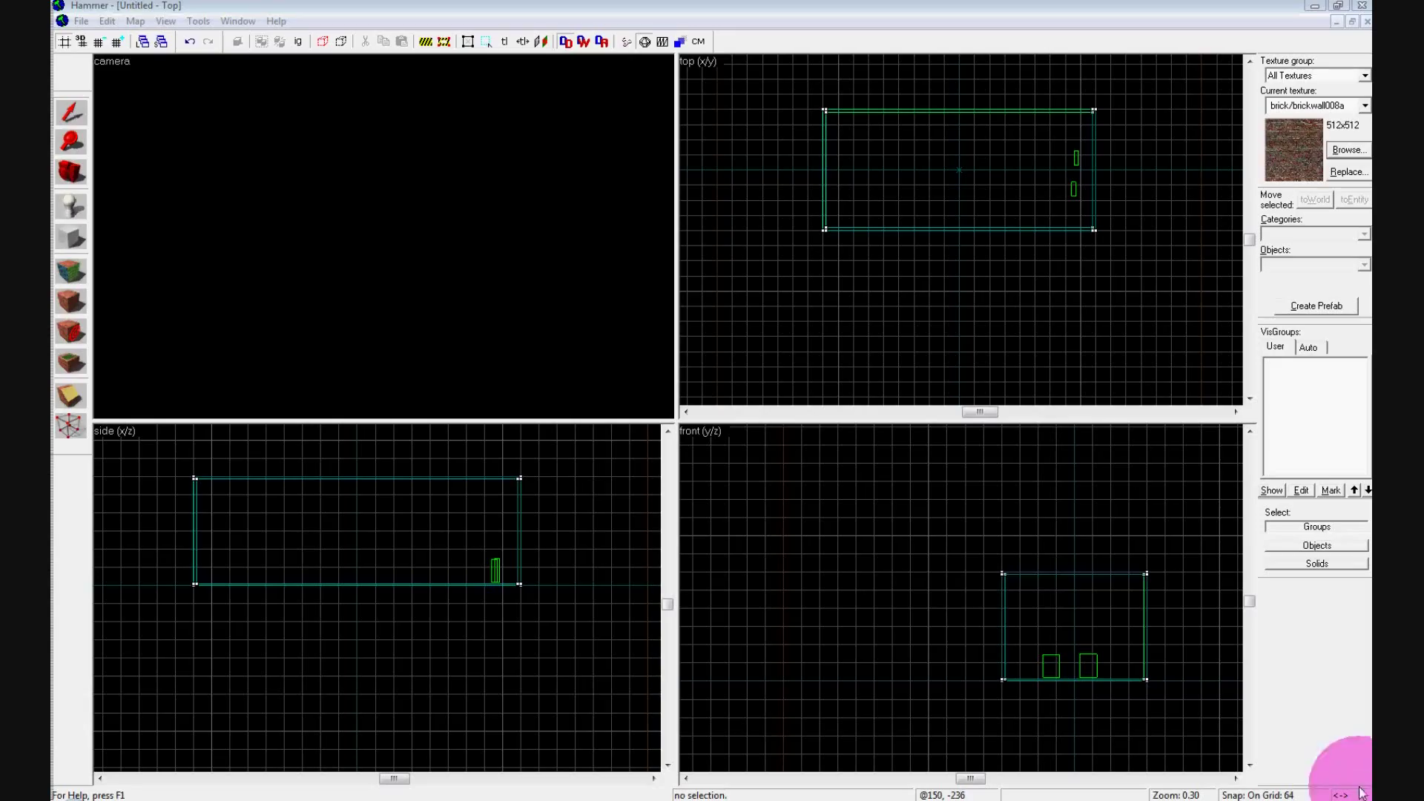
Select the room's floor, one side wall, the end wall behind the player starts and the ceiling together
left_click(1111, 683)
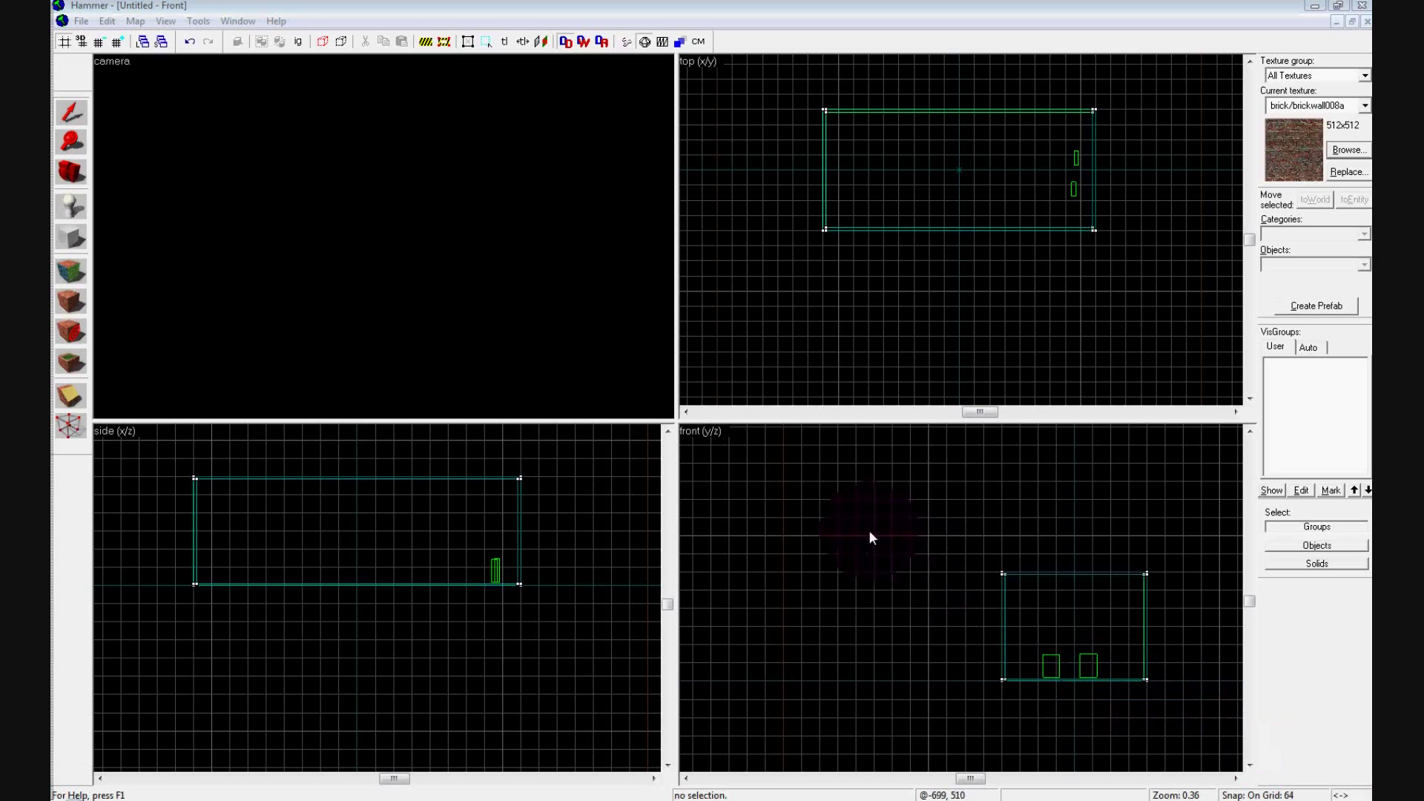
left_click(657, 396)
left_click(657, 394)
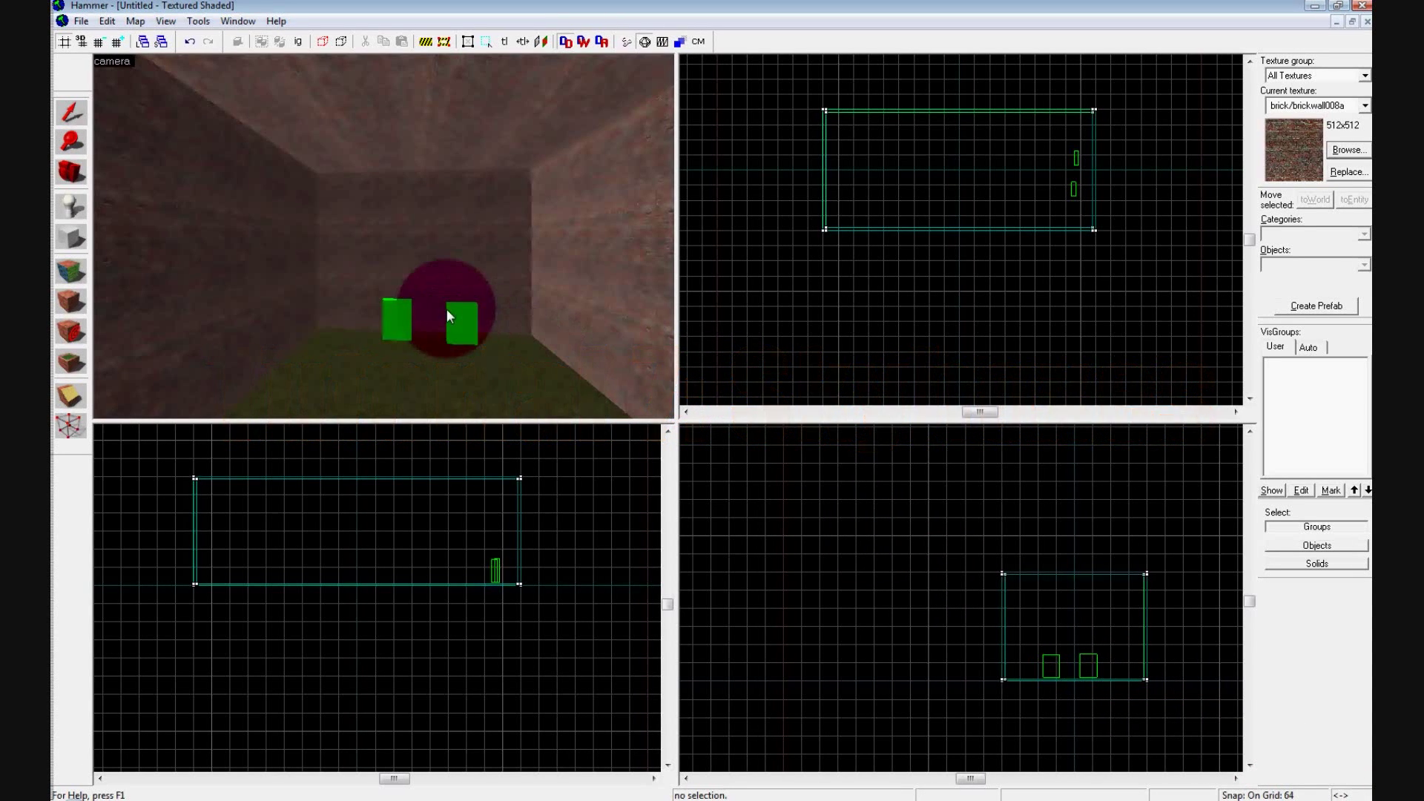
key("z")
key("s")
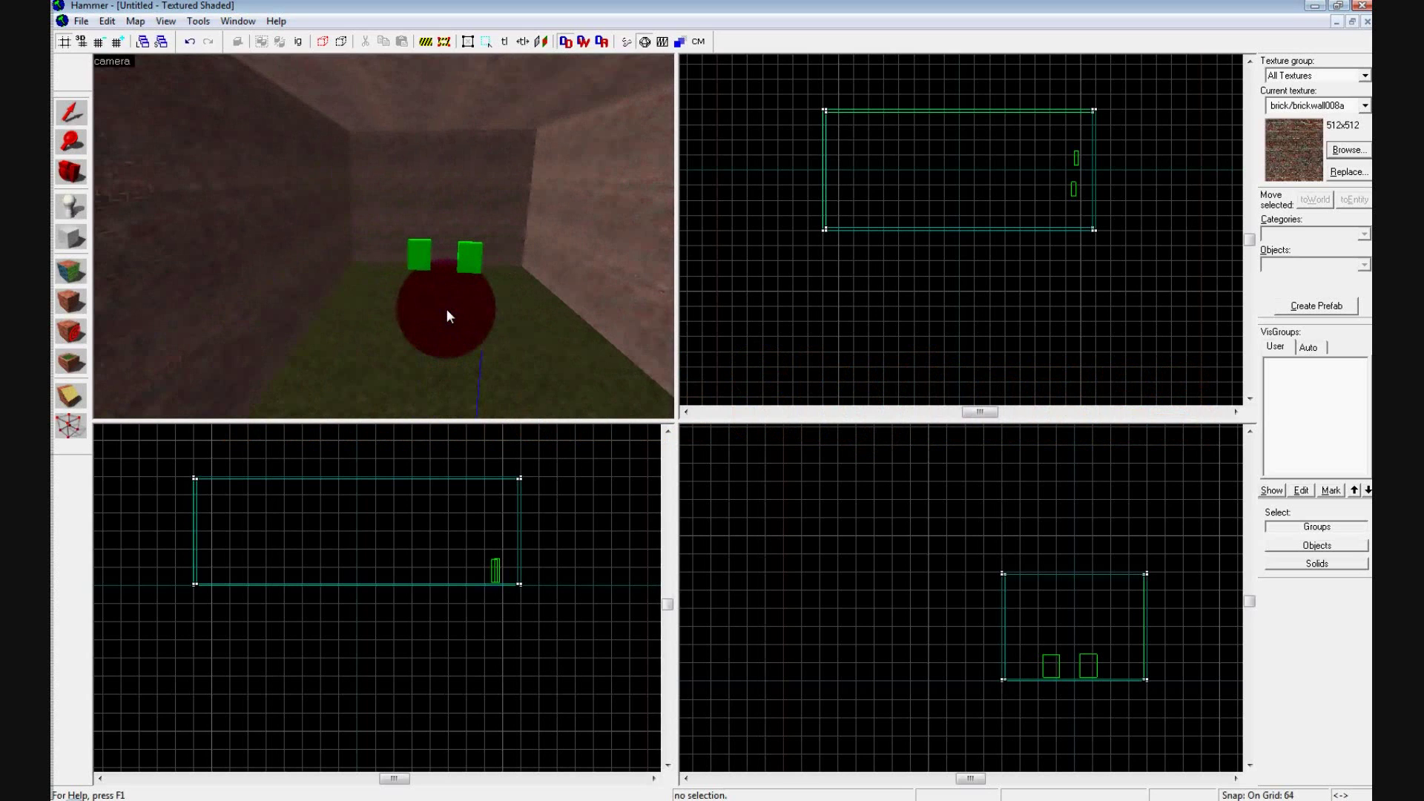
key("d")
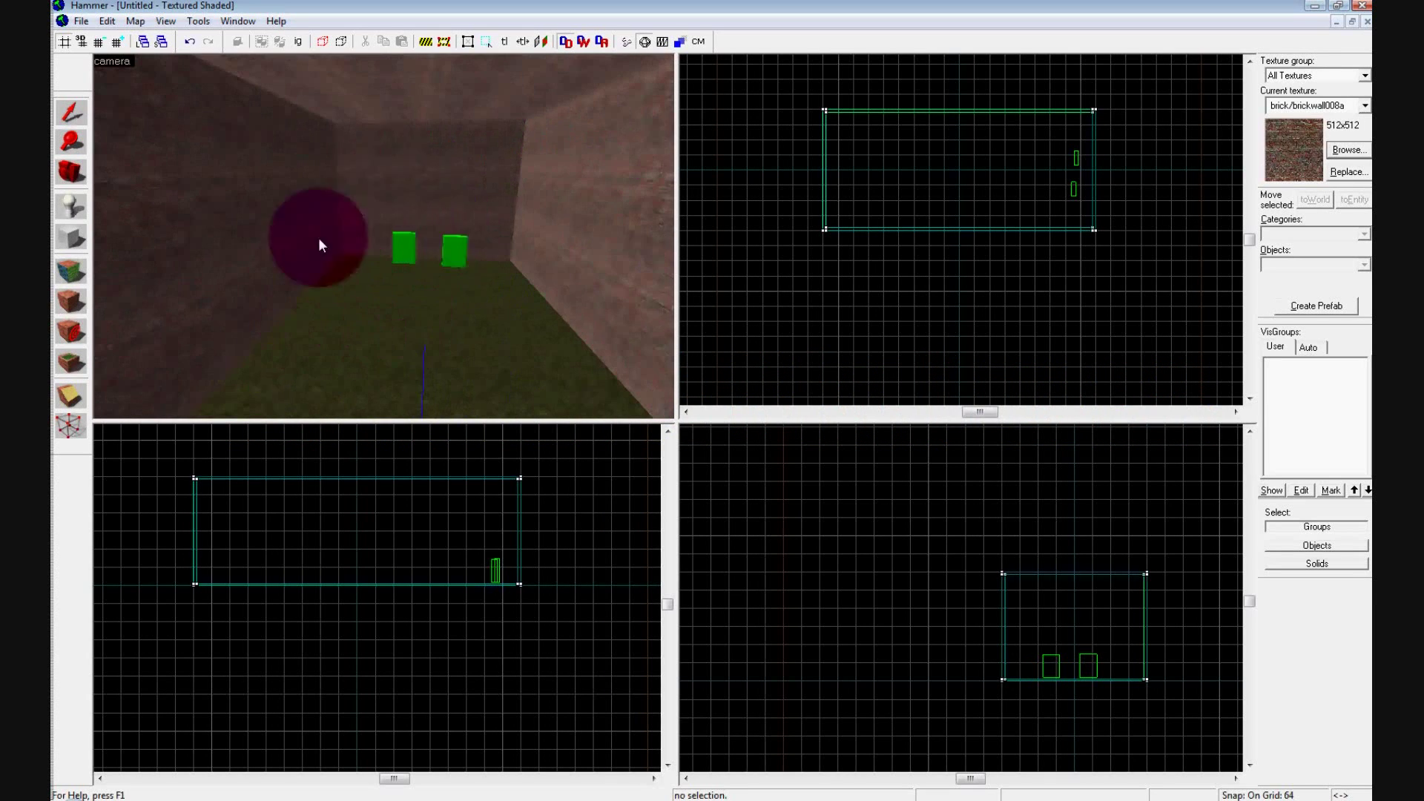
left_click(395, 327)
left_click(260, 288, "ctrl")
left_click(390, 149, "ctrl")
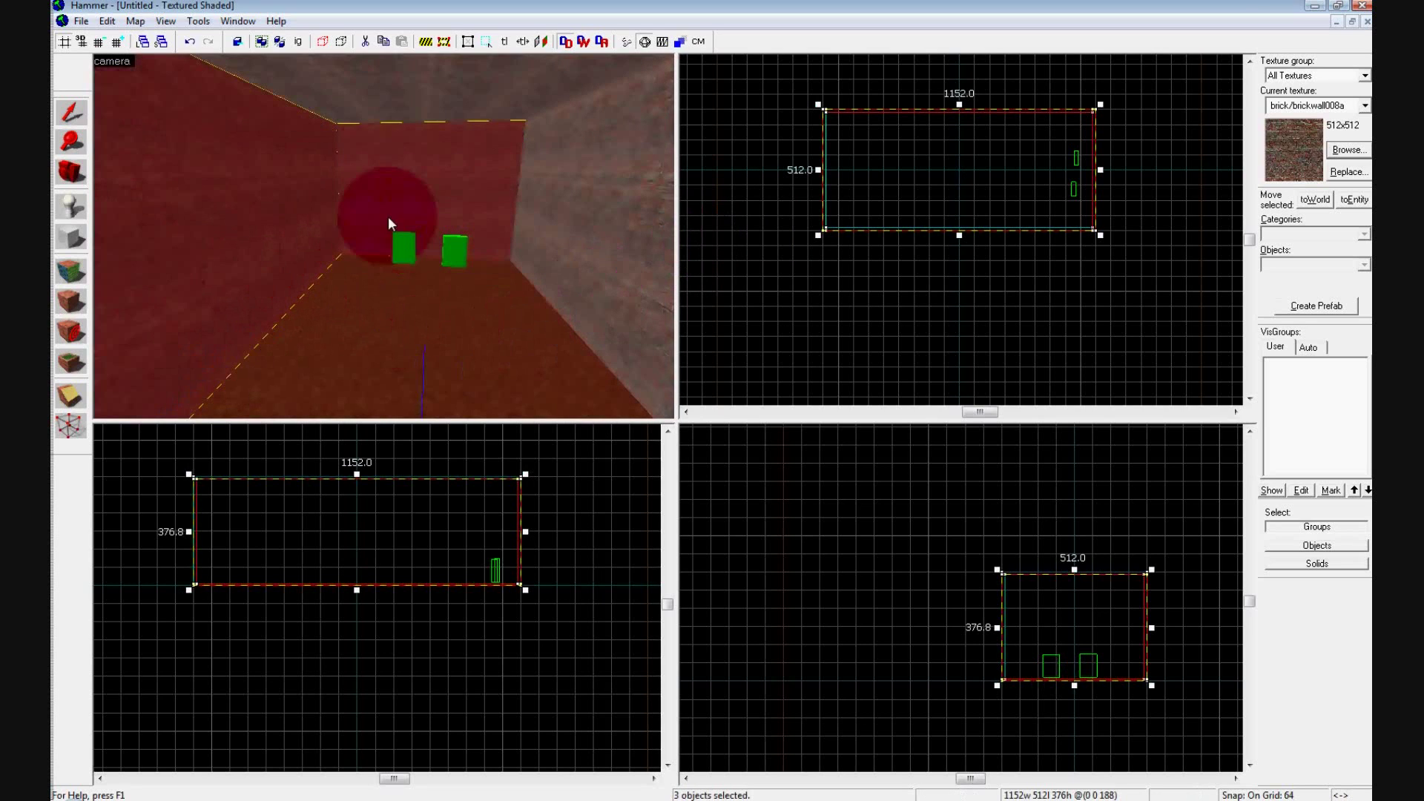
left_click(416, 88, "ctrl")
Undo the piece-by-piece selection and restore the room's six solids as one group
key("ctrl+z")
key("ctrl+z")
key("ctrl+z")
key("ctrl+z")
key("ctrl+z")
key("ctrl+z")
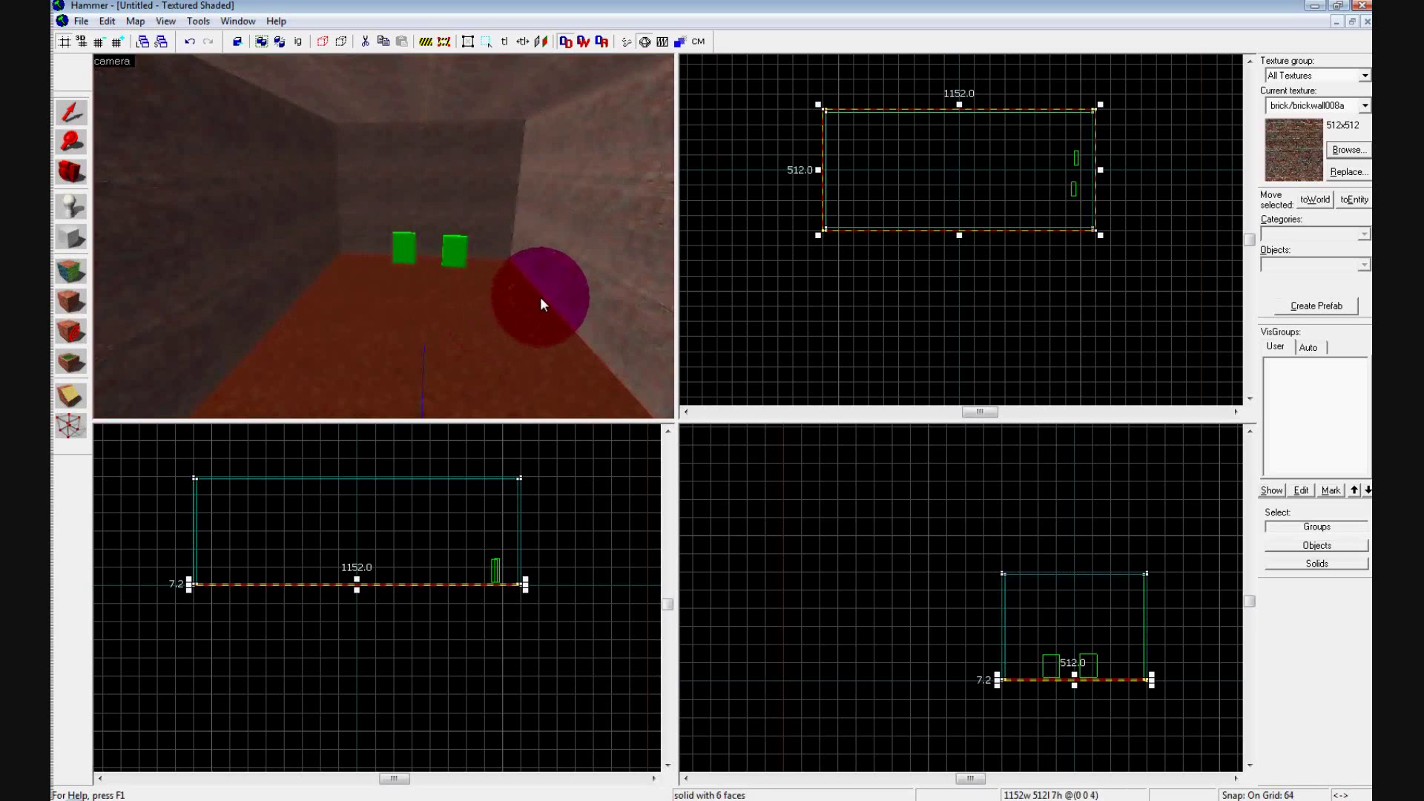
key("ctrl+g")
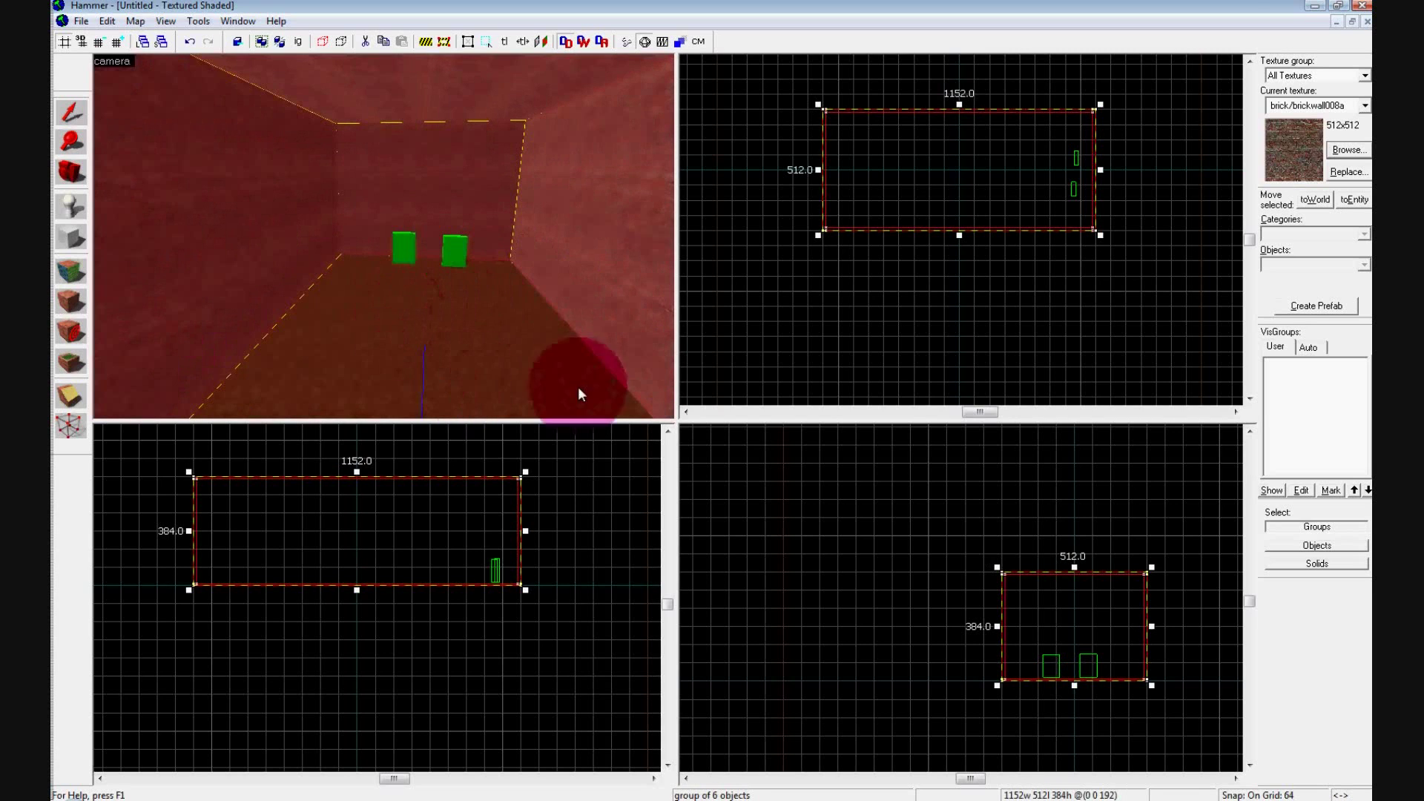
Examine the grouped room's walls, floor and ceiling in the top, side and camera views
scroll(1030, 170, "up", 4)
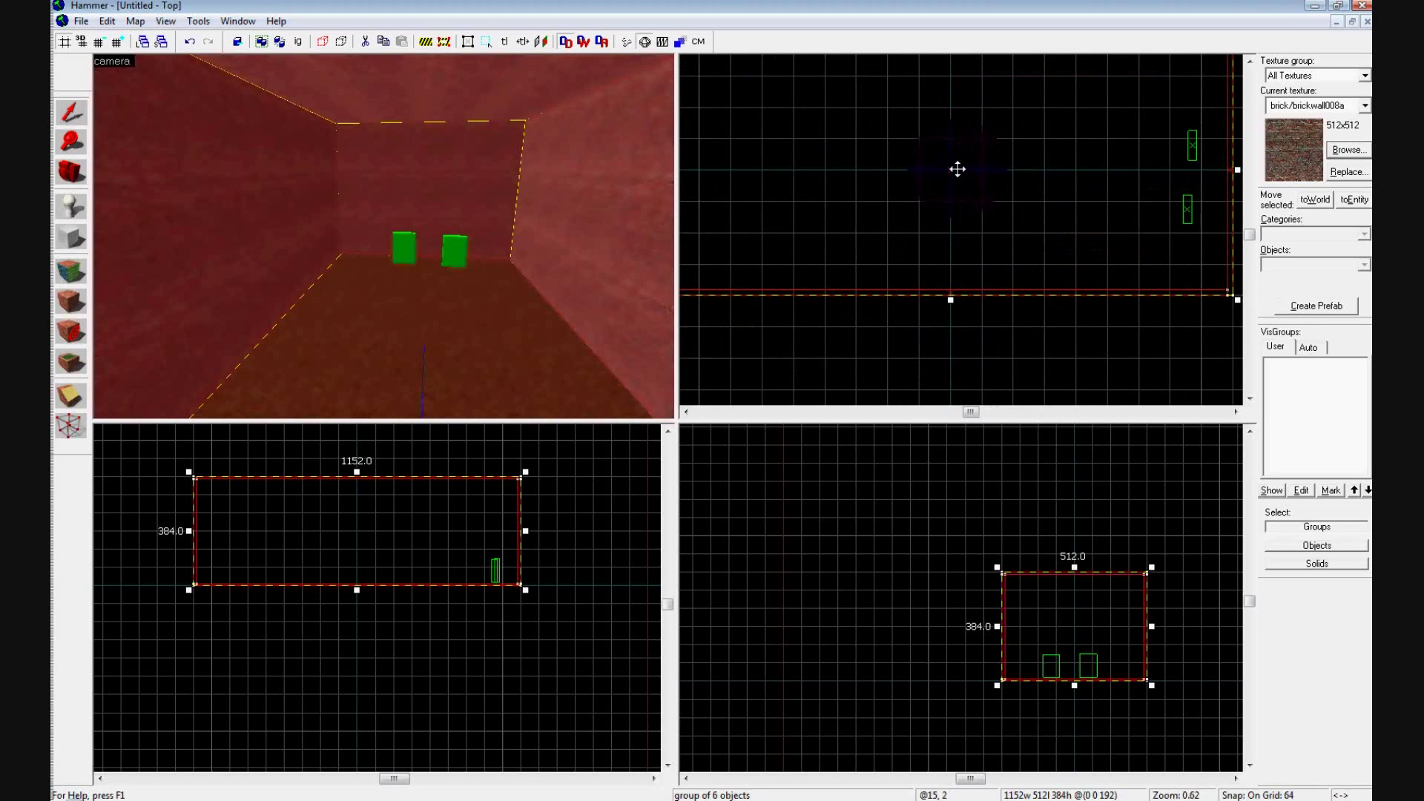
scroll(958, 169, "down", 1)
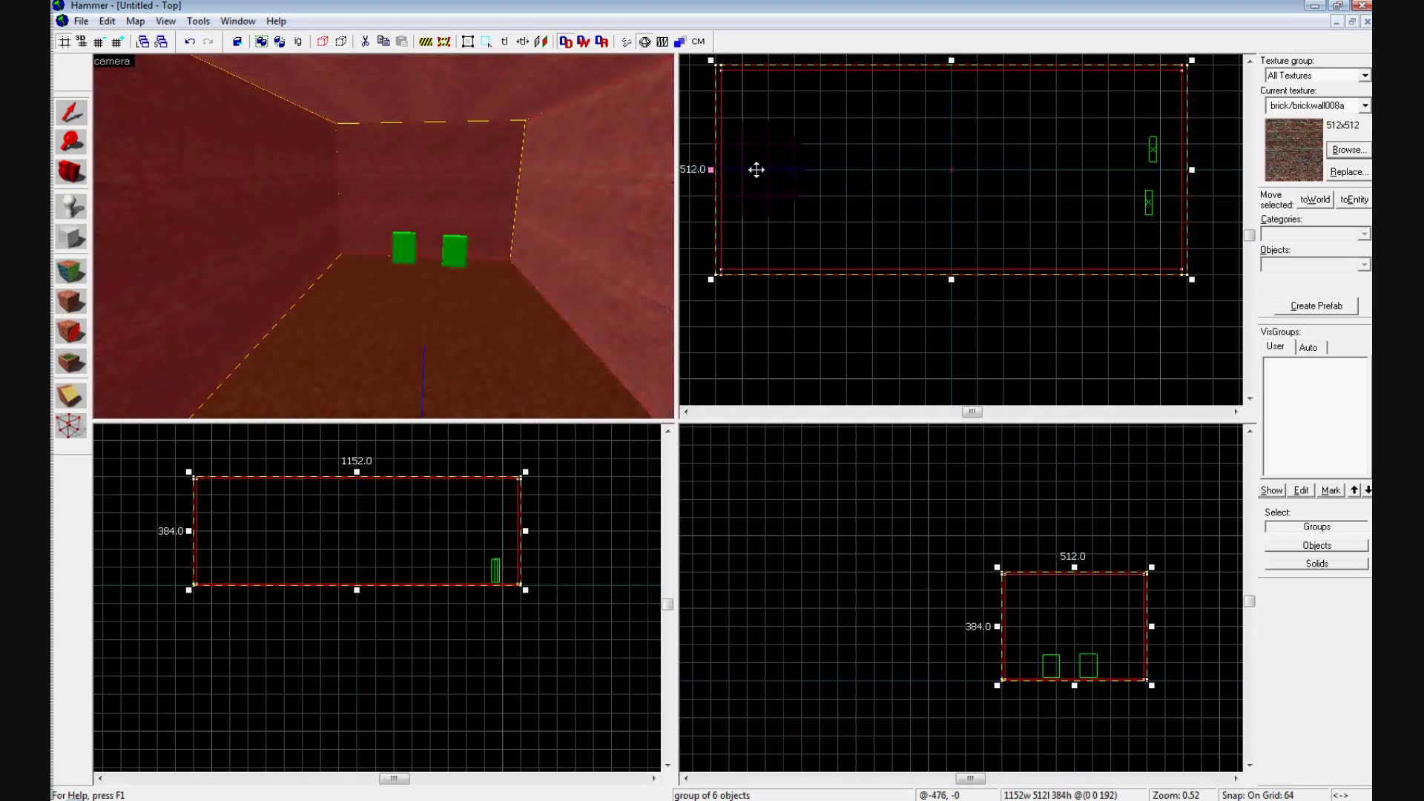
left_click(954, 88)
left_click(951, 75)
left_click(946, 90)
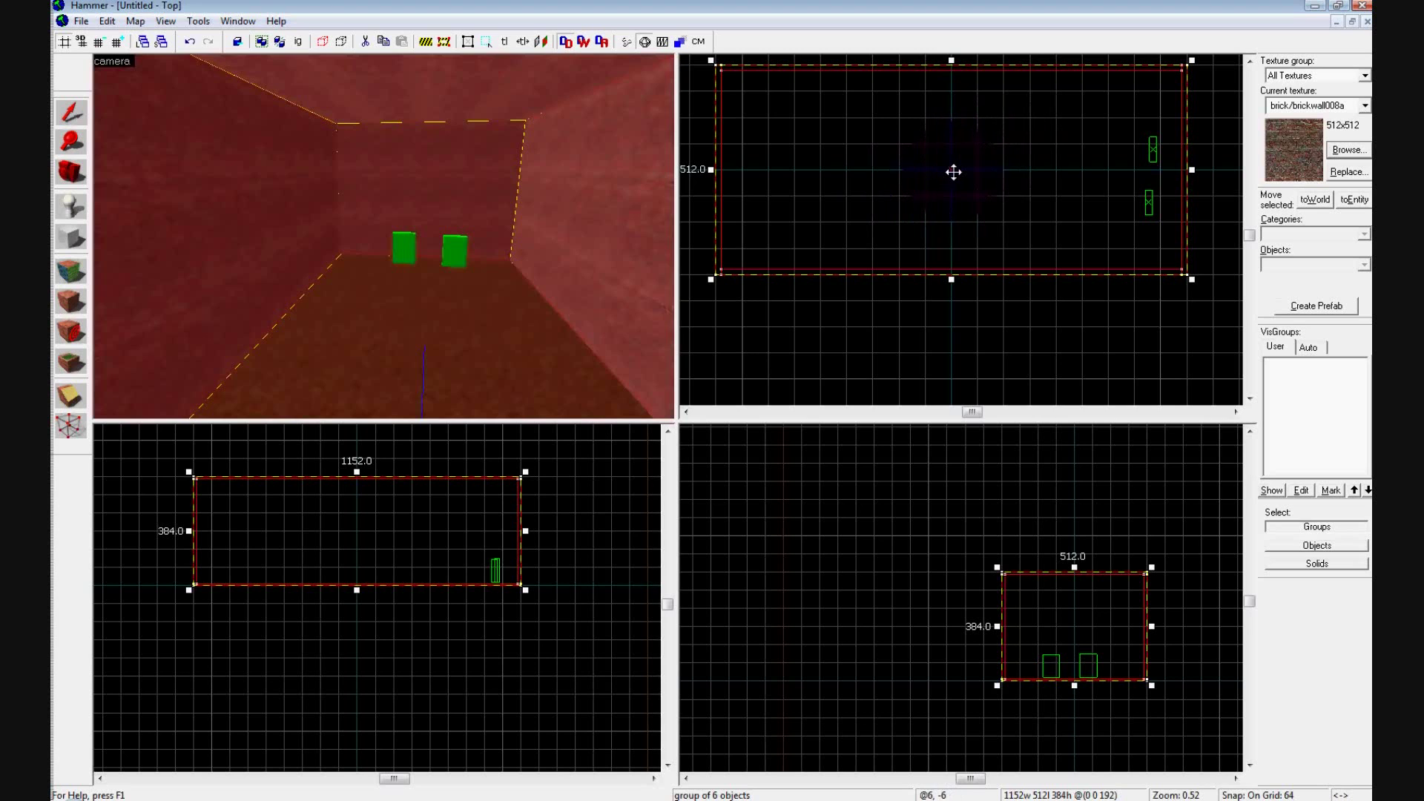
scroll(955, 172, "up", 3)
scroll(954, 173, "down", 2)
scroll(360, 585, "up", 4)
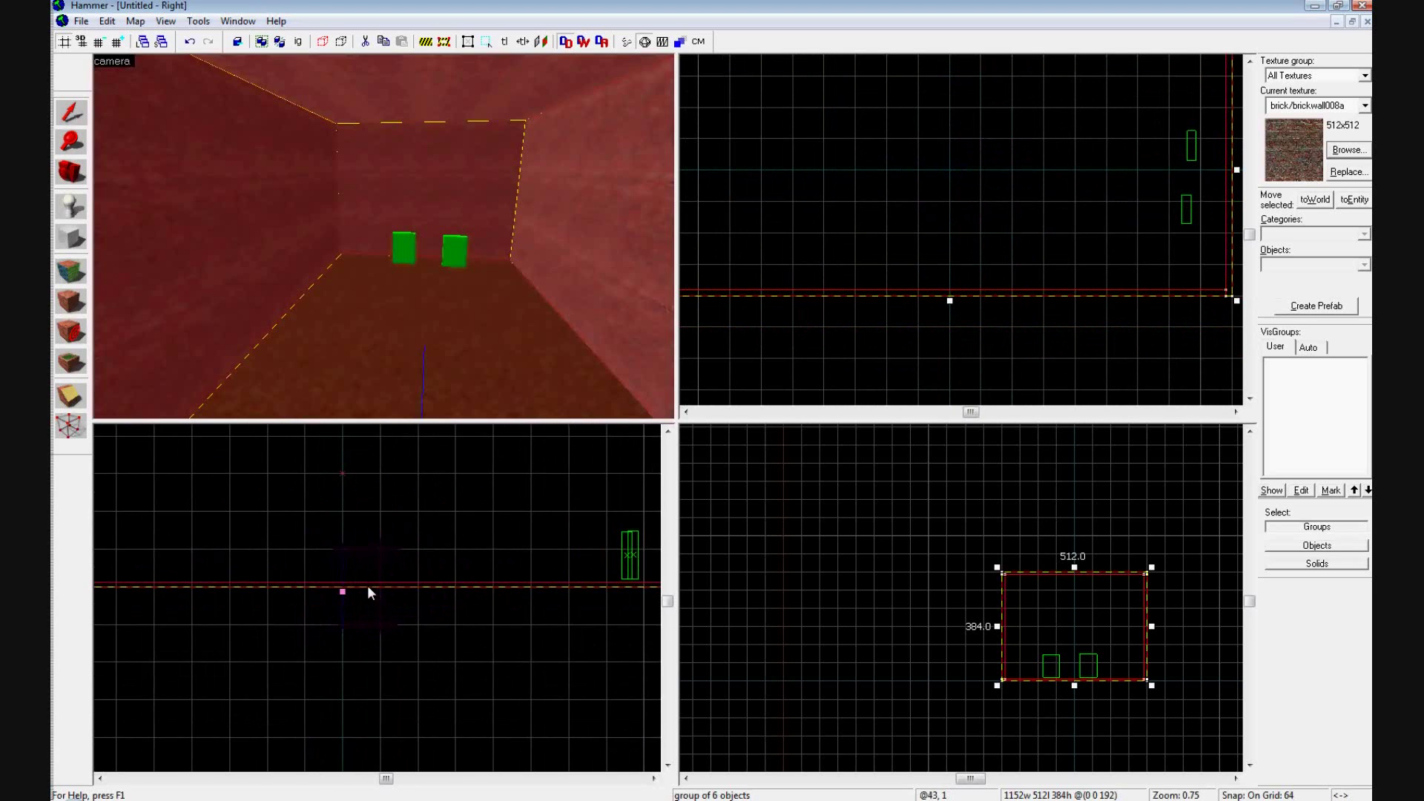
scroll(360, 586, "down", 5)
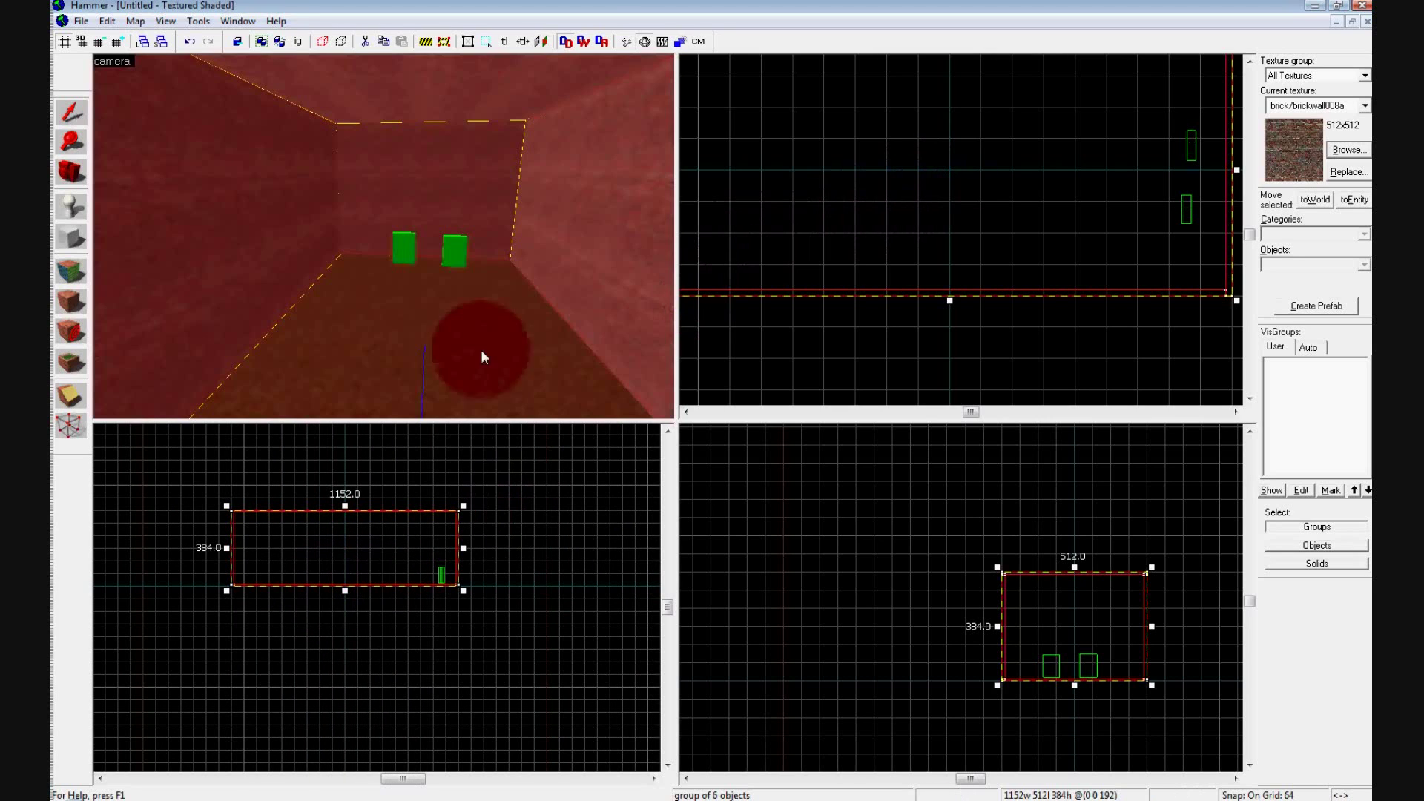
mouse_move(481, 350)
left_mouse_down()
mouse_move(453, 386)
mouse_move(448, 271)
mouse_move(457, 297)
left_mouse_up()
mouse_move(598, 285)
left_mouse_down()
mouse_move(356, 273)
mouse_move(424, 310)
mouse_move(457, 289)
left_mouse_up()
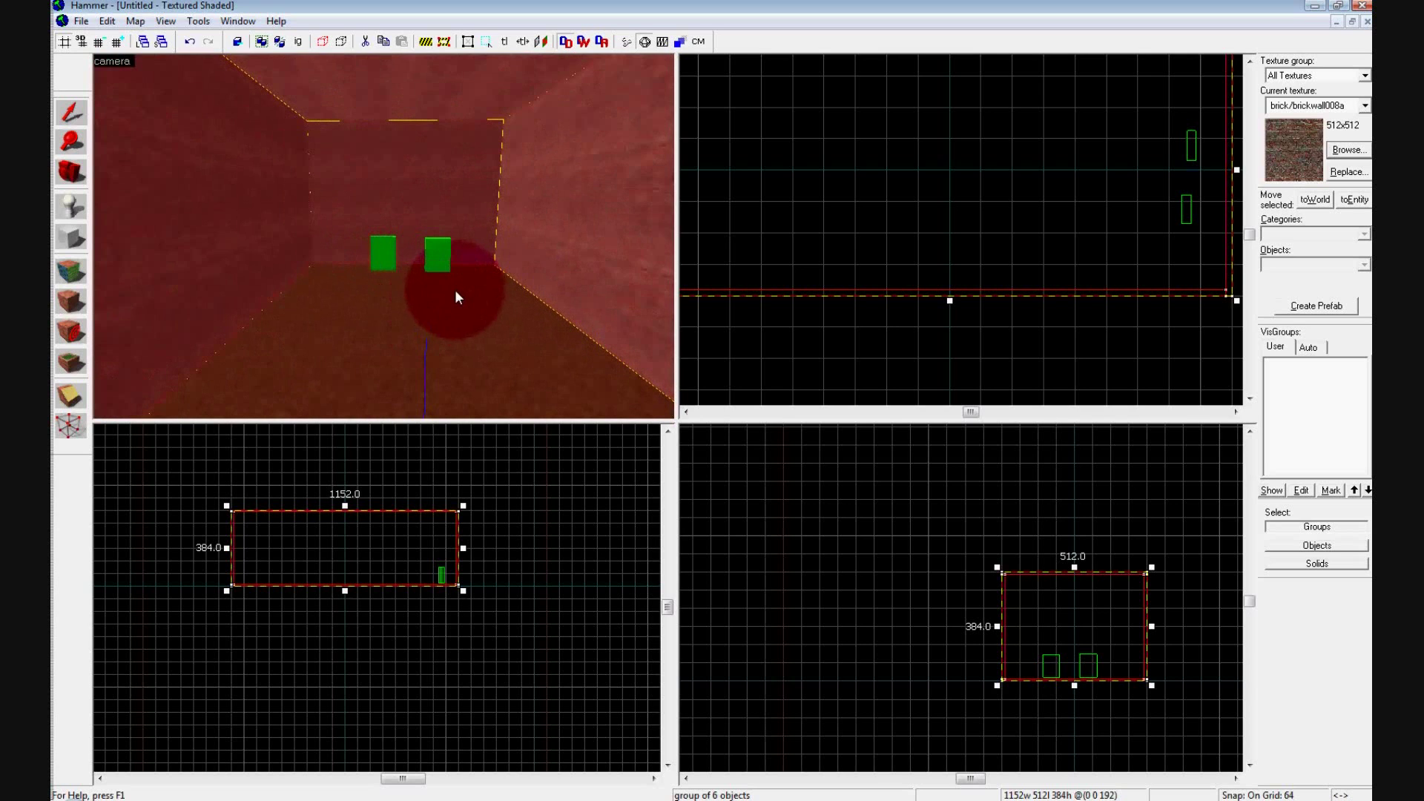
left_click_drag(456, 298, 456, 298)
Ungroup the room's solids and select the four walls and the ceiling, leaving out the floor
left_click(198, 20)
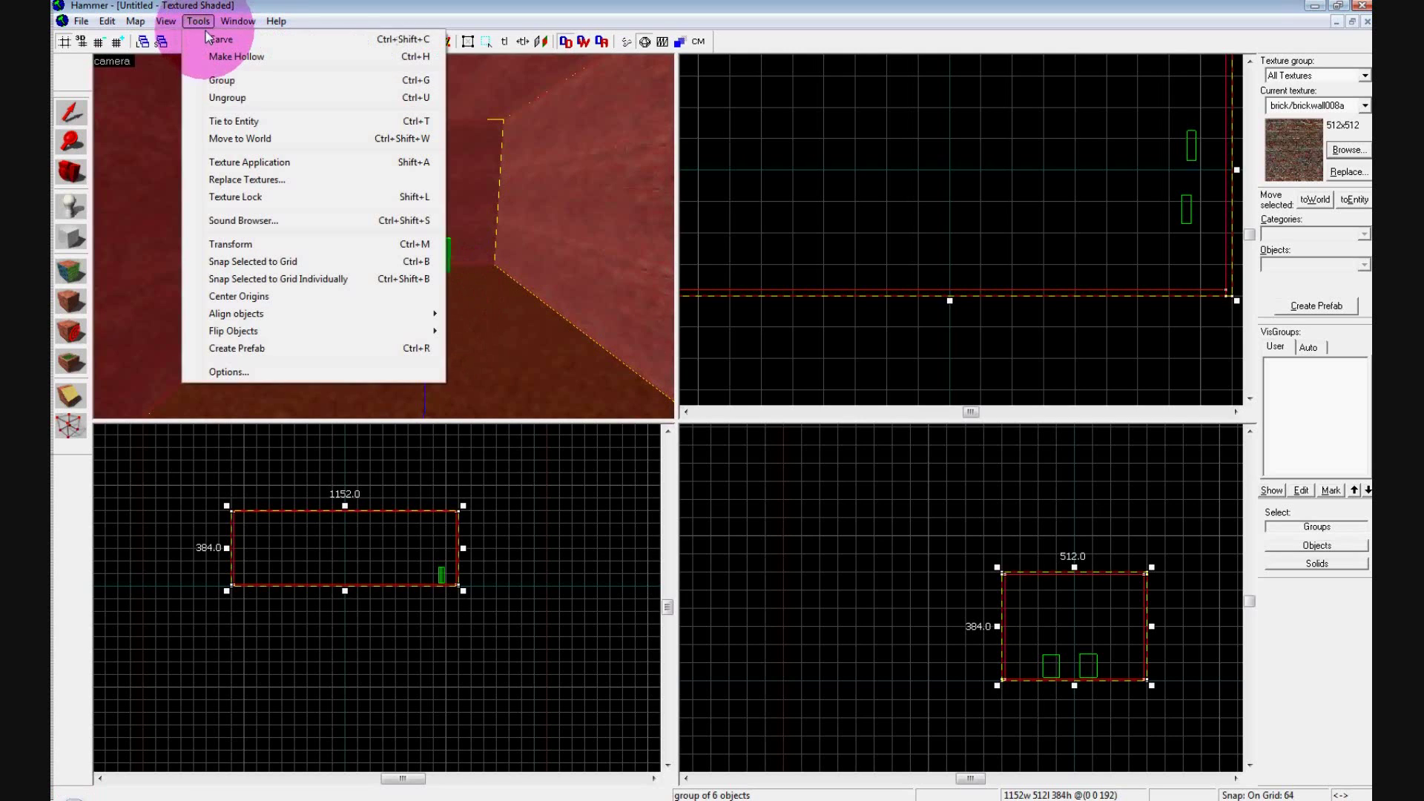
left_click(226, 96)
left_click(455, 234)
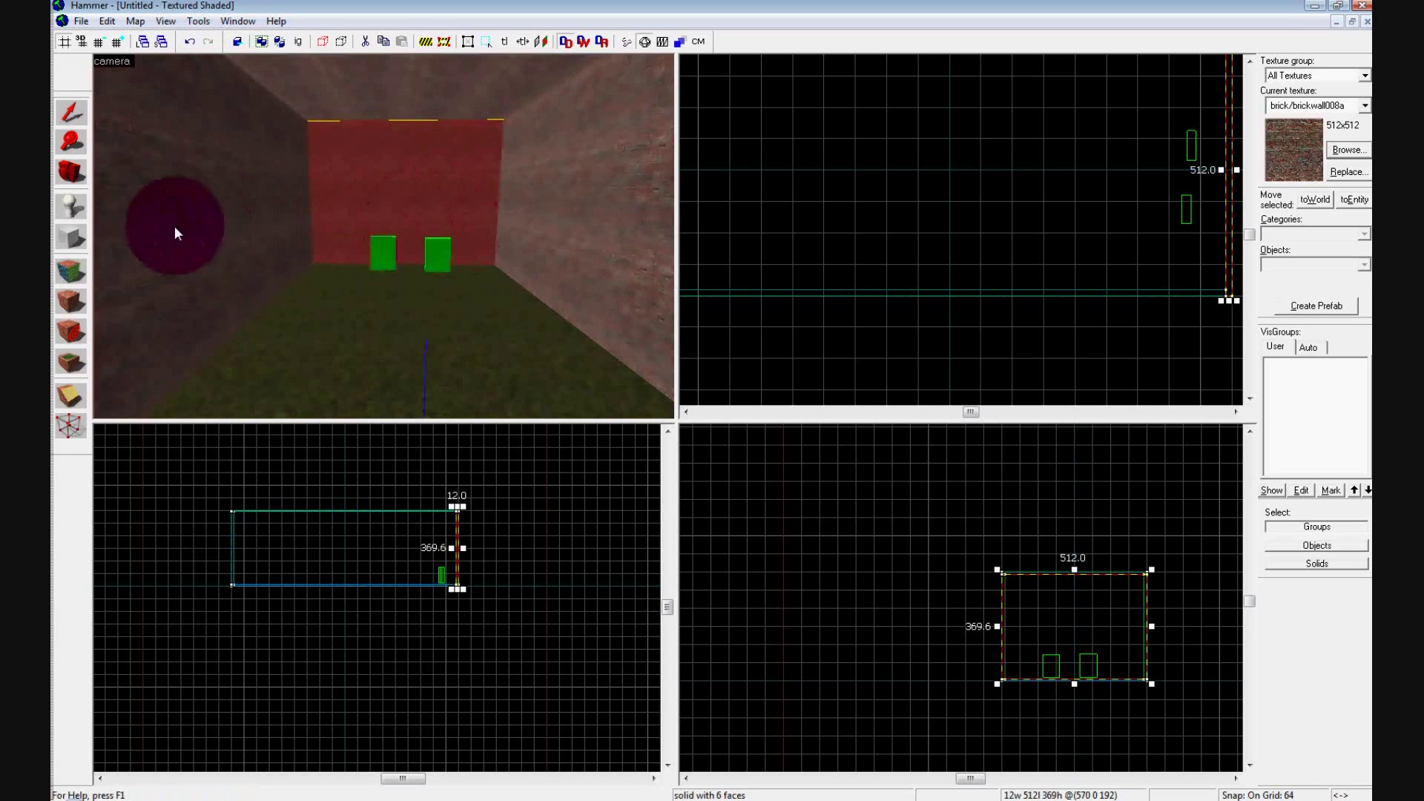
left_click(175, 225, "ctrl")
left_click(559, 208, "ctrl")
left_click(399, 82, "ctrl")
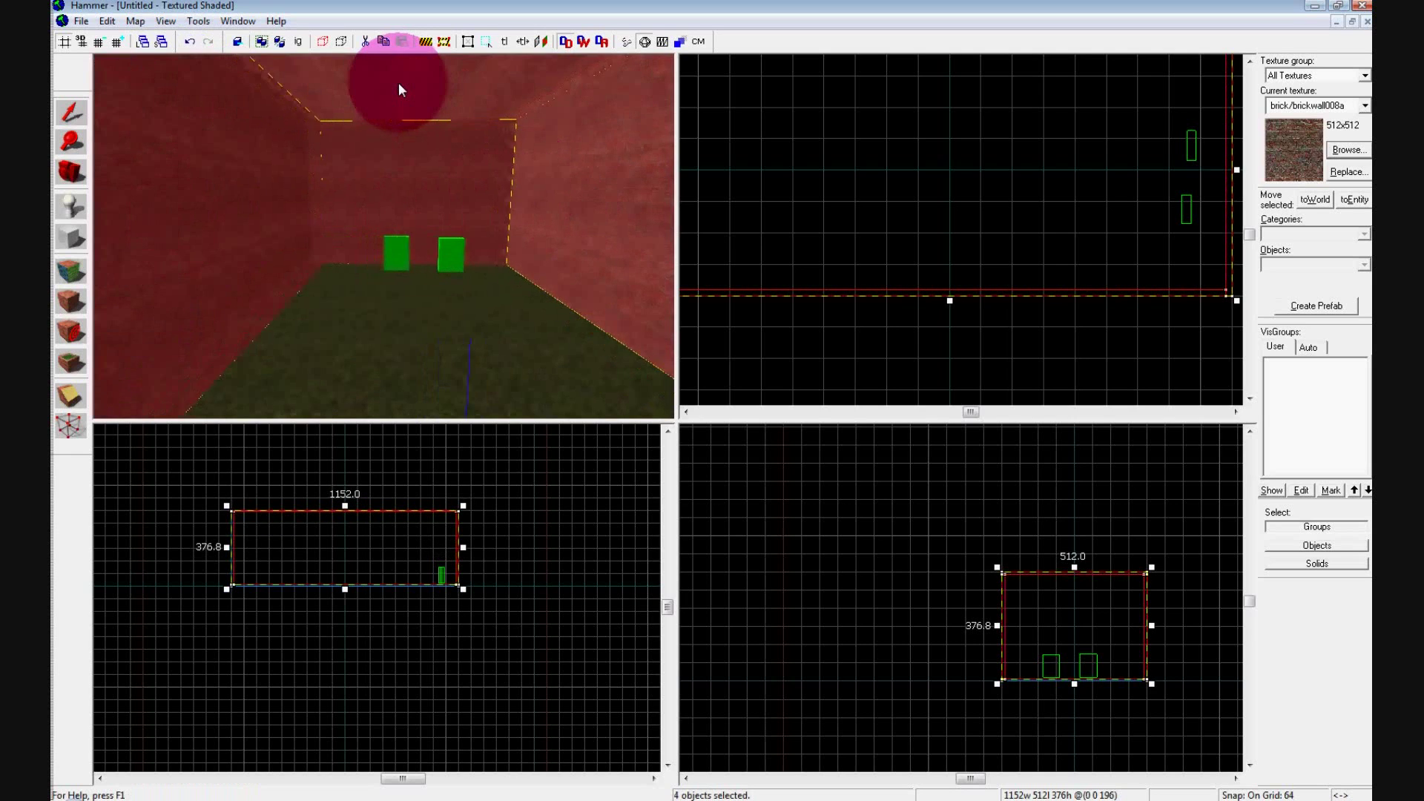
left_click_drag(399, 83, 398, 82)
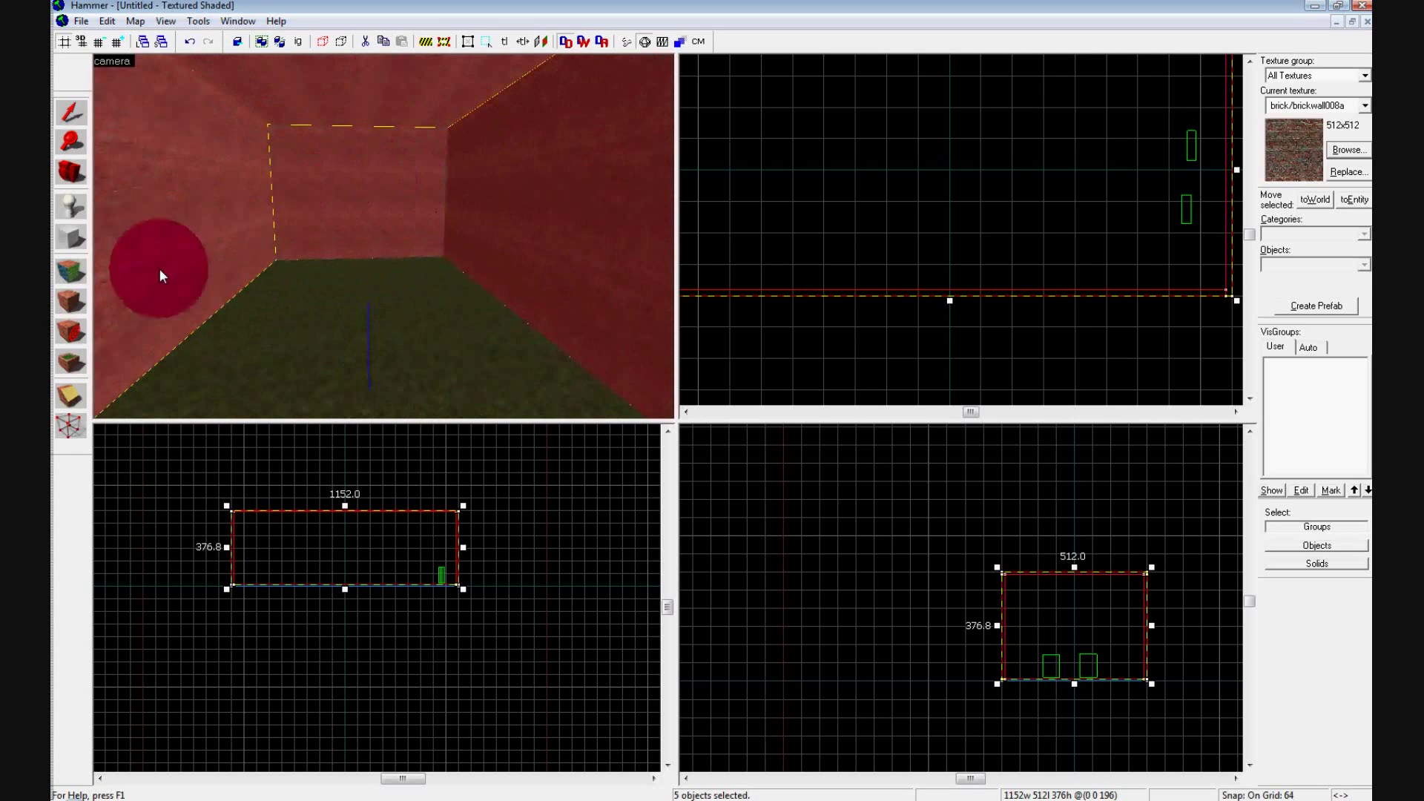
left_click(395, 185, "ctrl")
Clip the selected walls with a horizontal line at a height of 128 units, keeping both parts
left_click(291, 581)
scroll(309, 586, "up", 3)
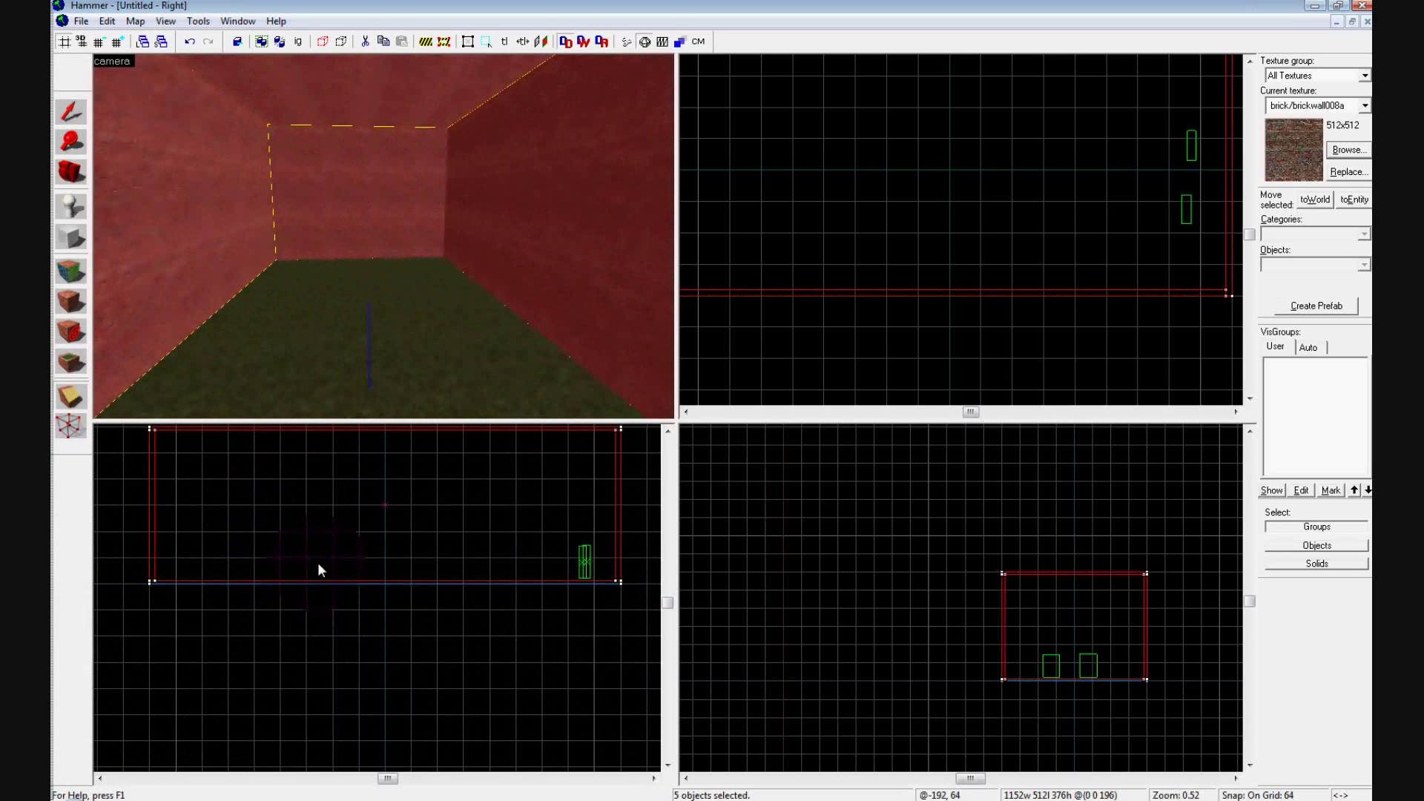
left_click_drag(123, 532, 385, 532)
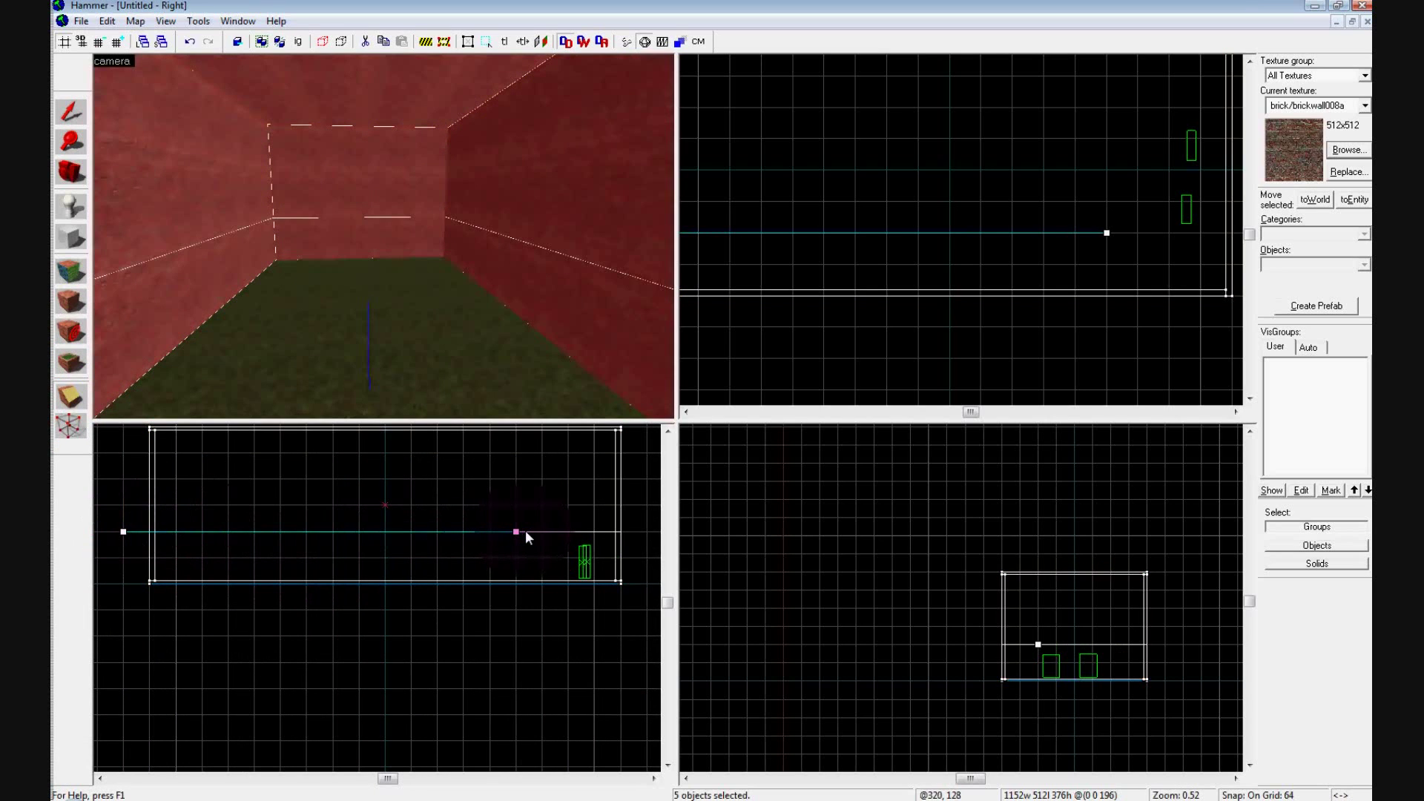
left_click(418, 384)
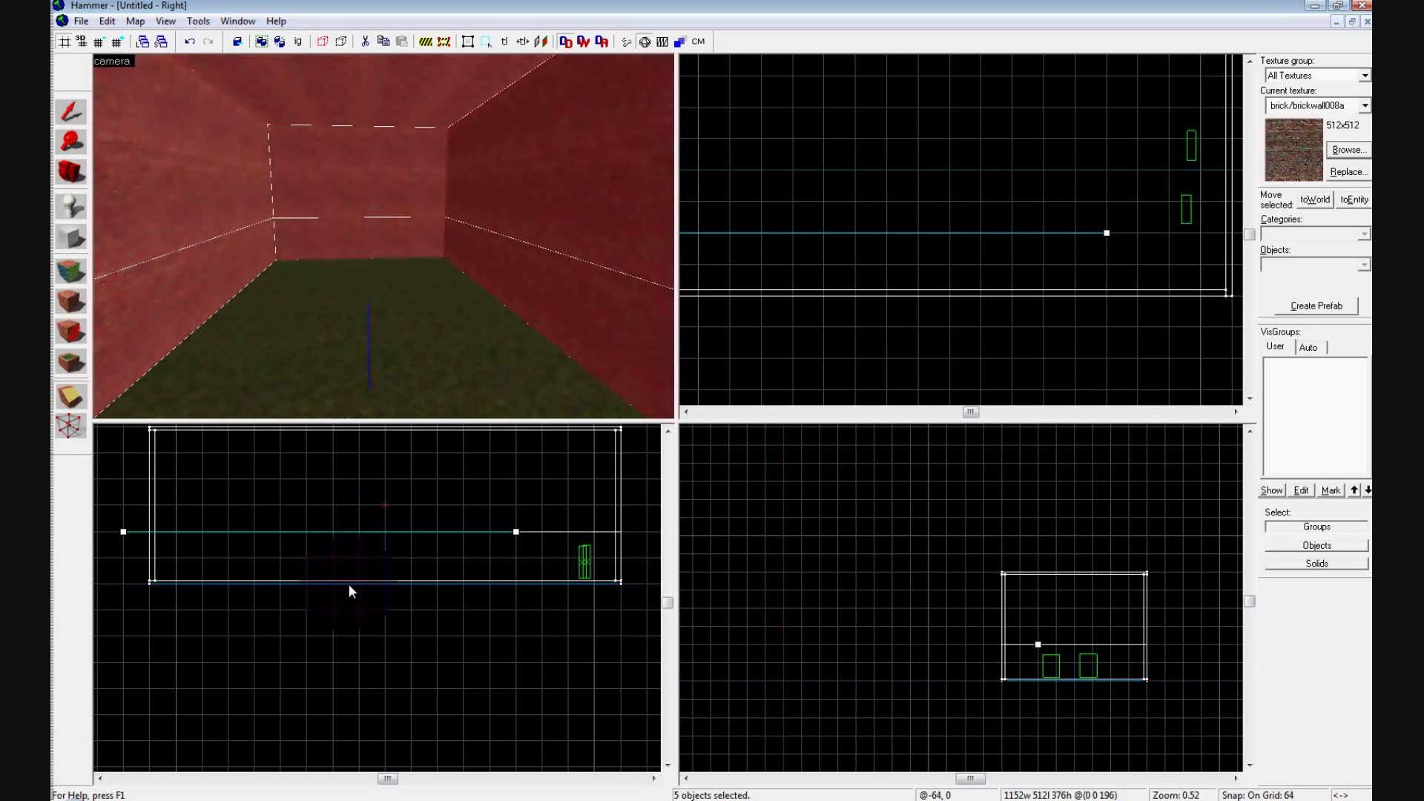
key("Return")
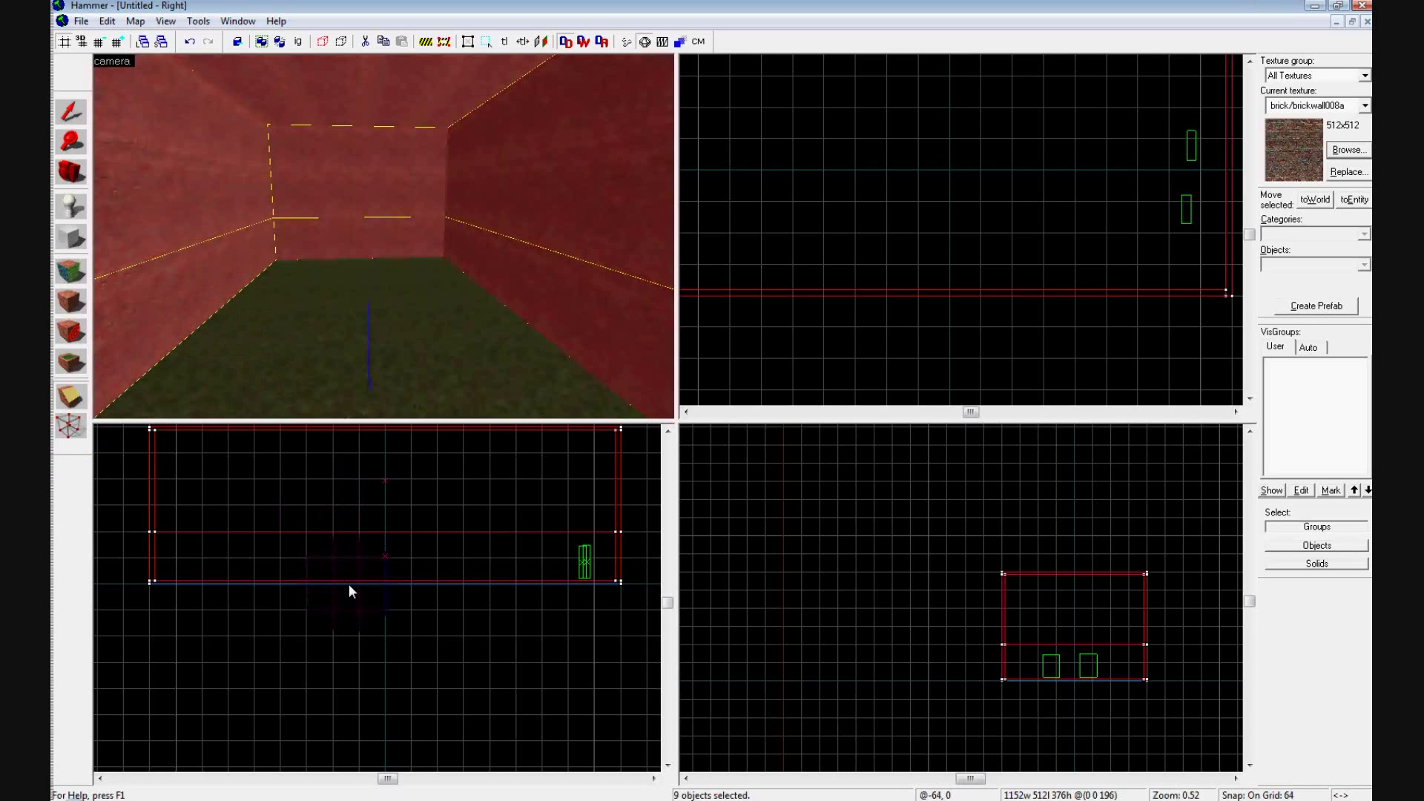
Deselect the four lower wall pieces, keeping only the upper walls and the ceiling selected
left_click(72, 113)
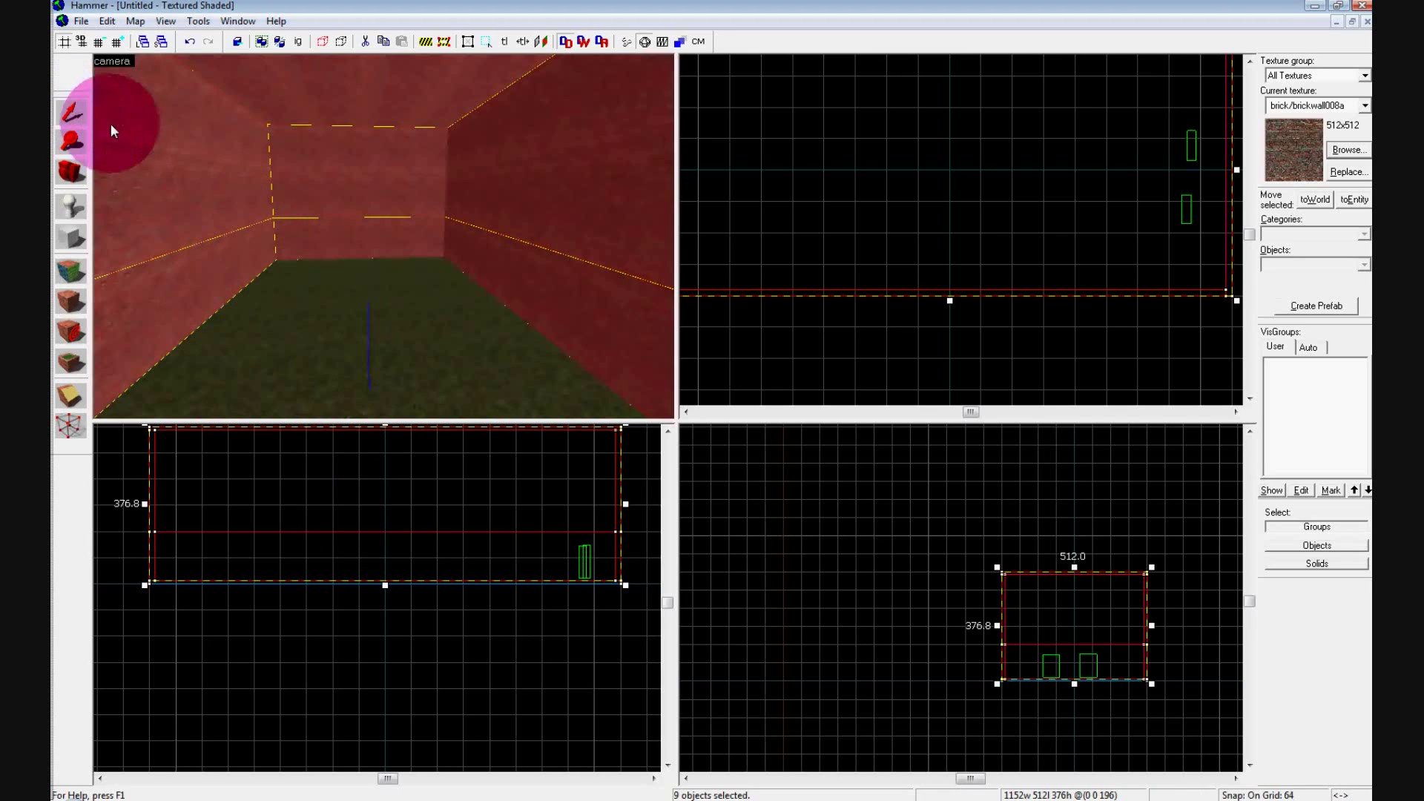
left_click(226, 275, "ctrl")
left_click(314, 250, "ctrl")
left_click(515, 257, "ctrl")
key("z")
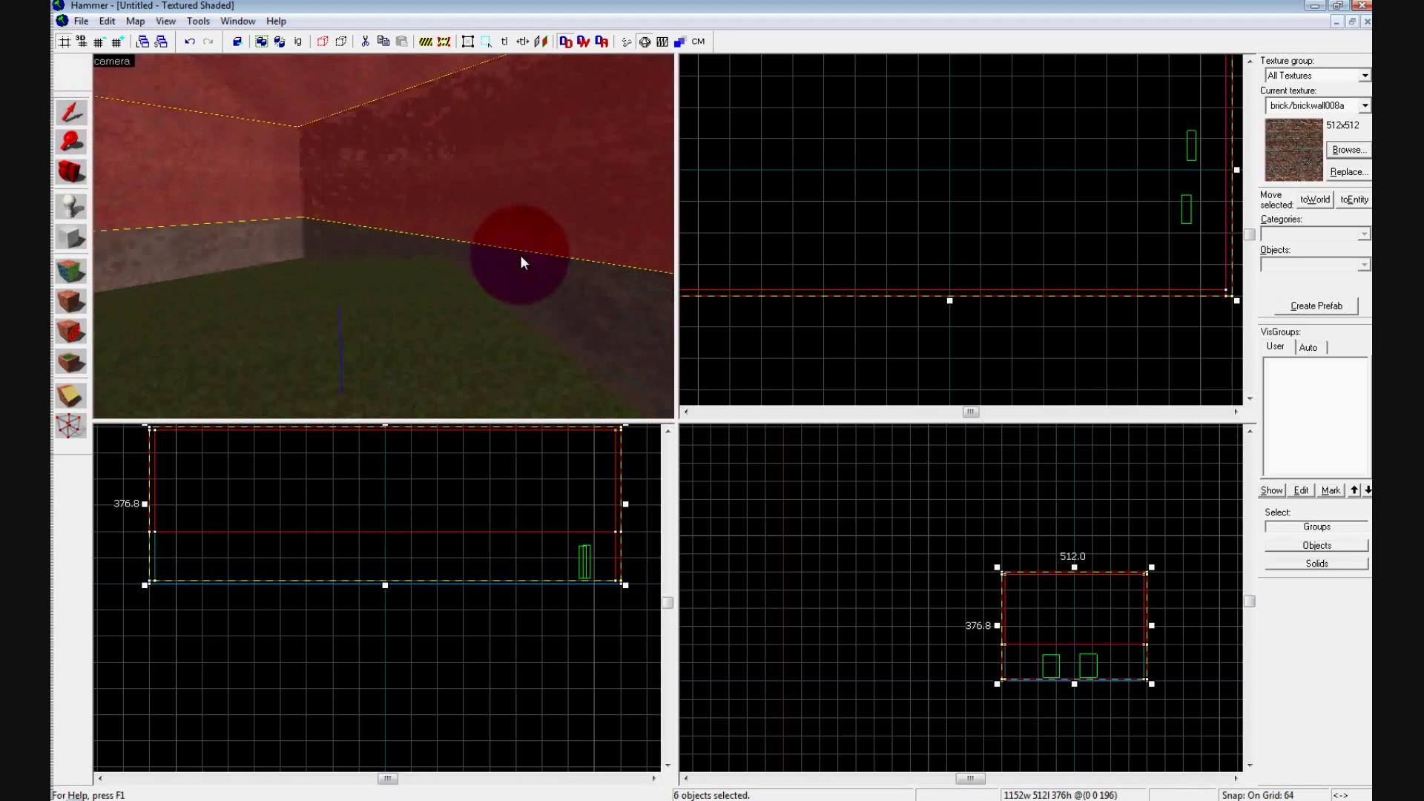
left_click(521, 261, "ctrl")
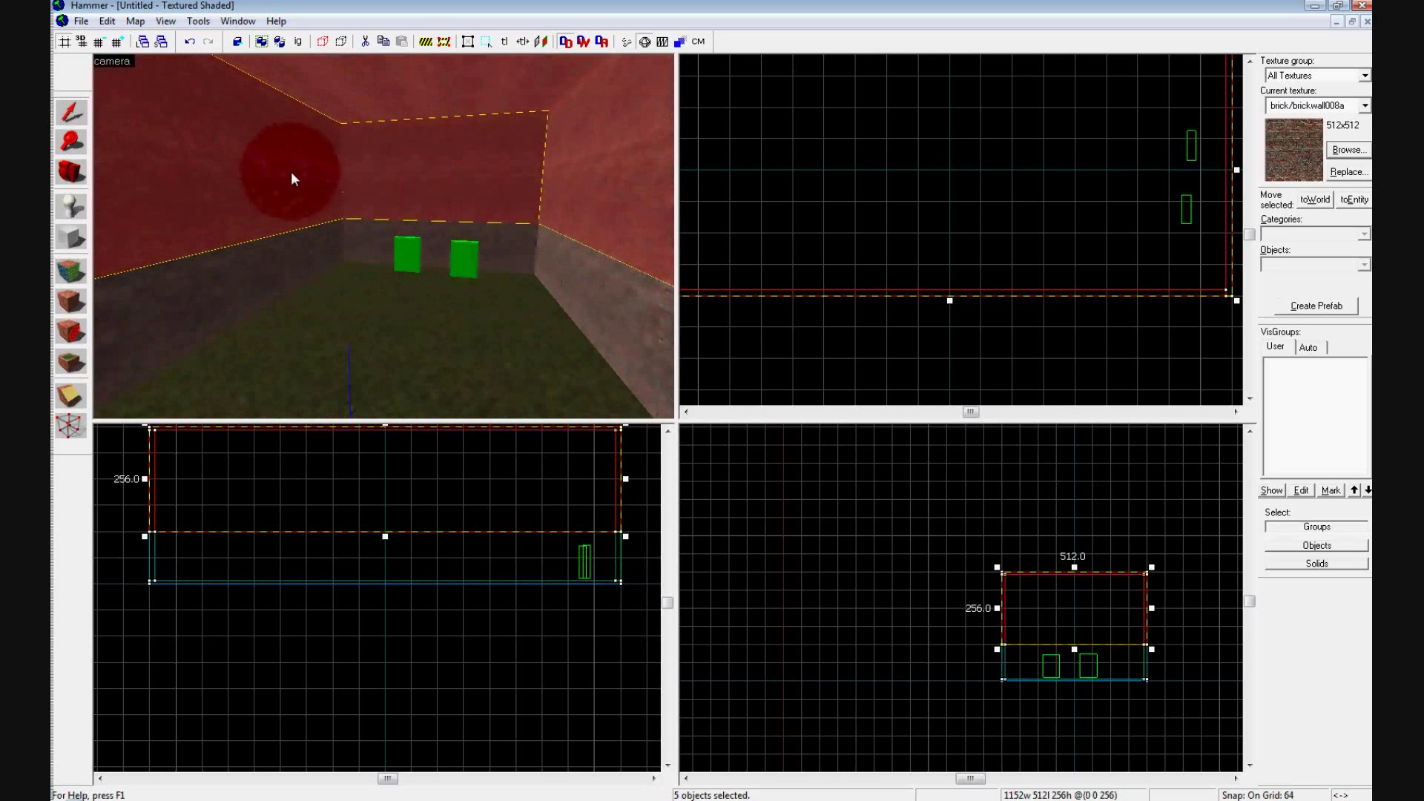
key("z")
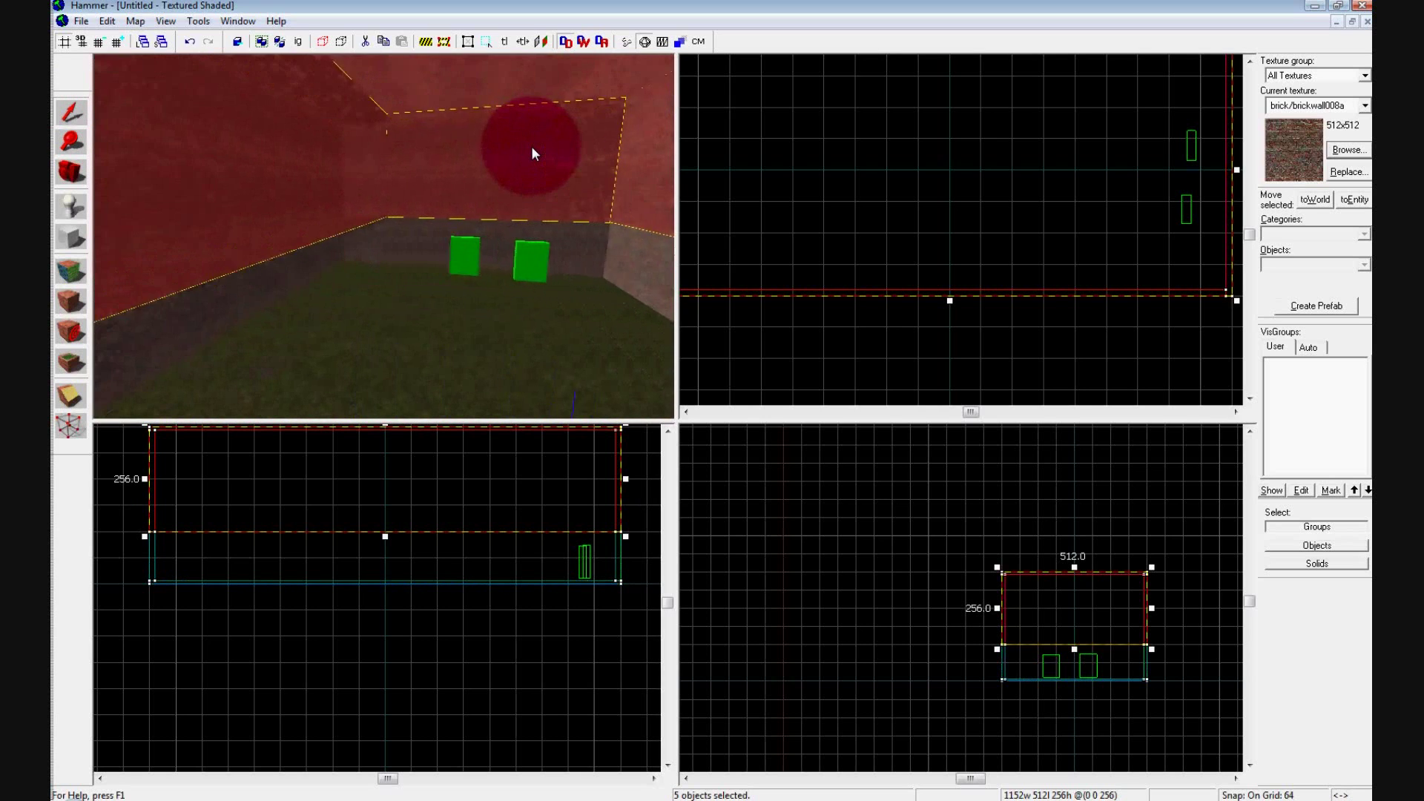
key("s")
key("z")
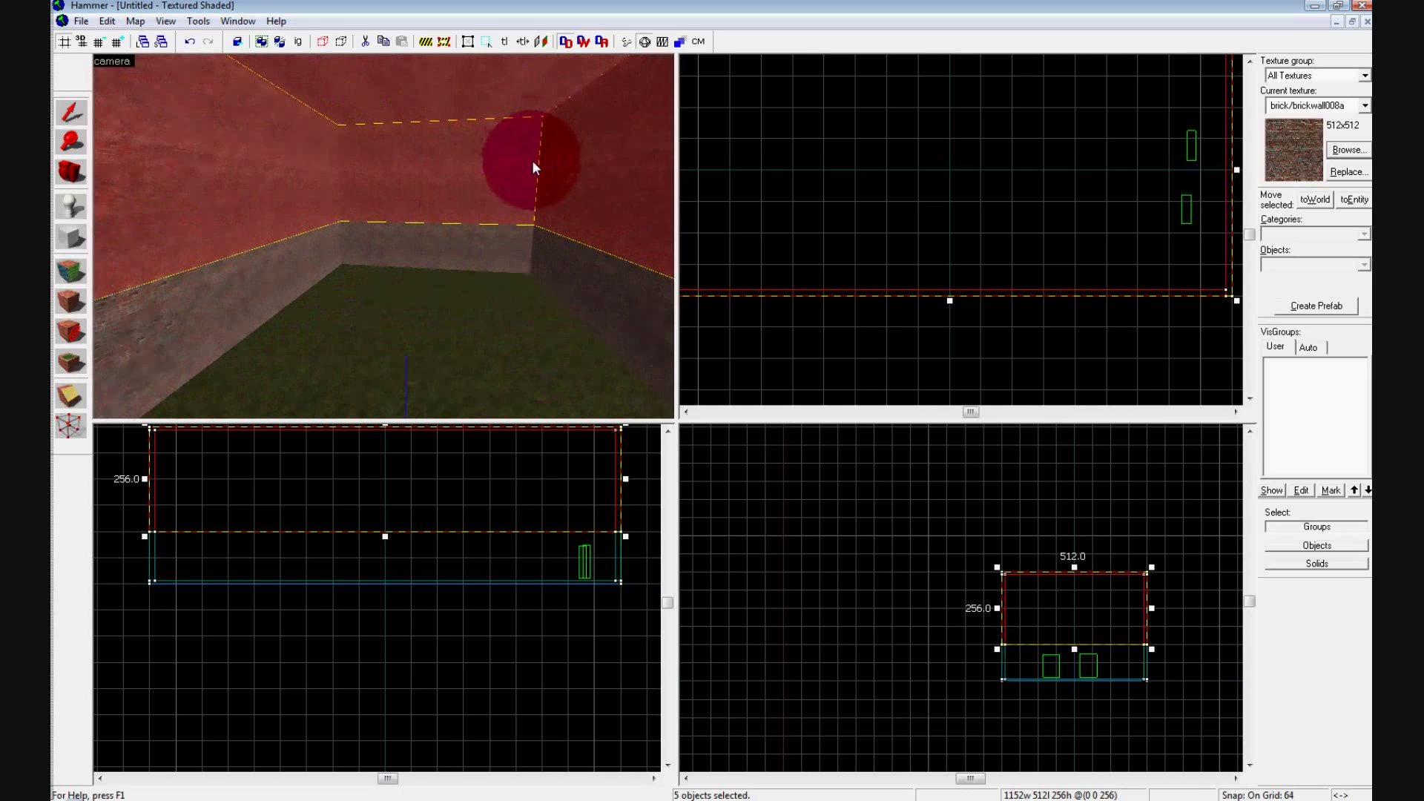
Filter the textures by "tools", choose tools/toolsskybox and apply it to the selected upper walls and ceiling
left_click(1347, 151)
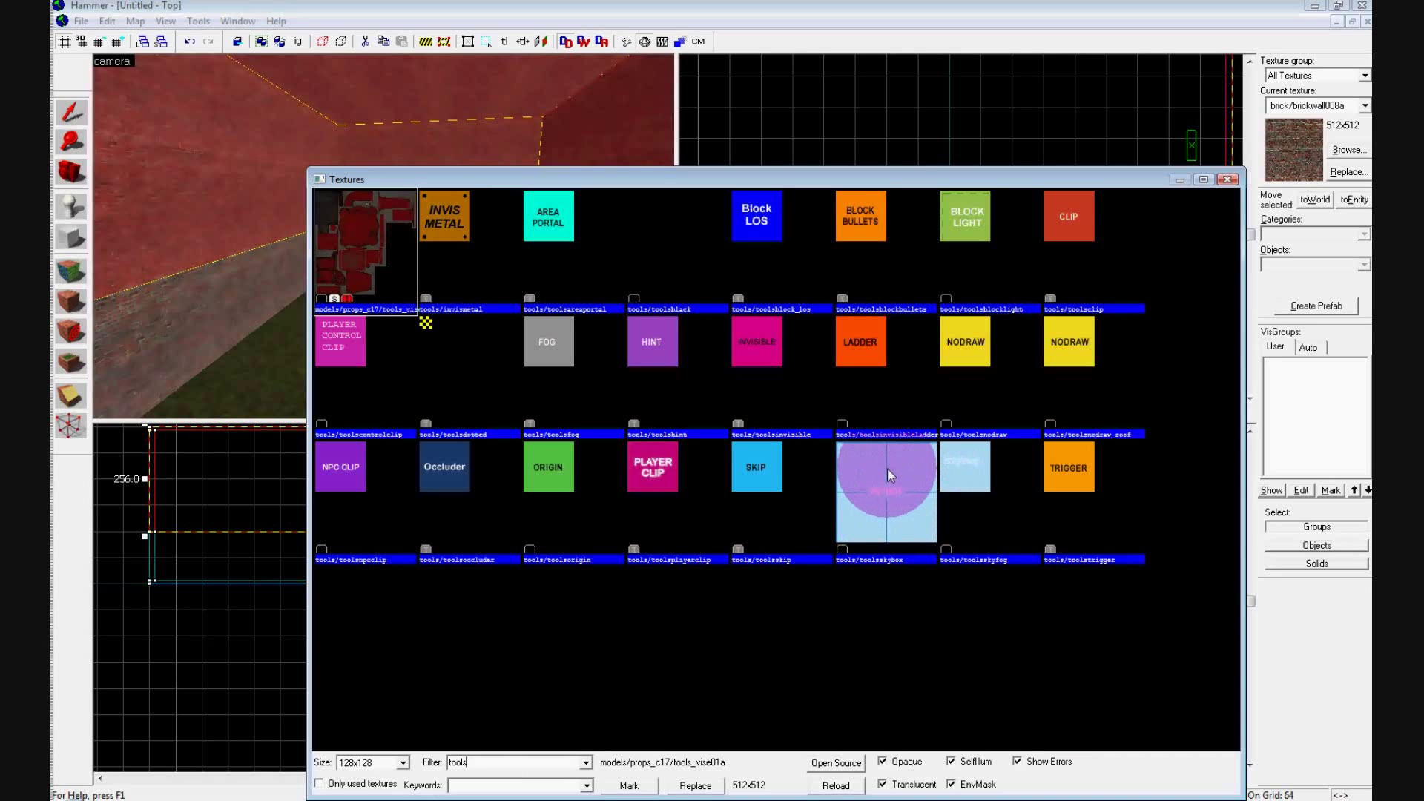
left_click_drag(851, 186, 819, 124)
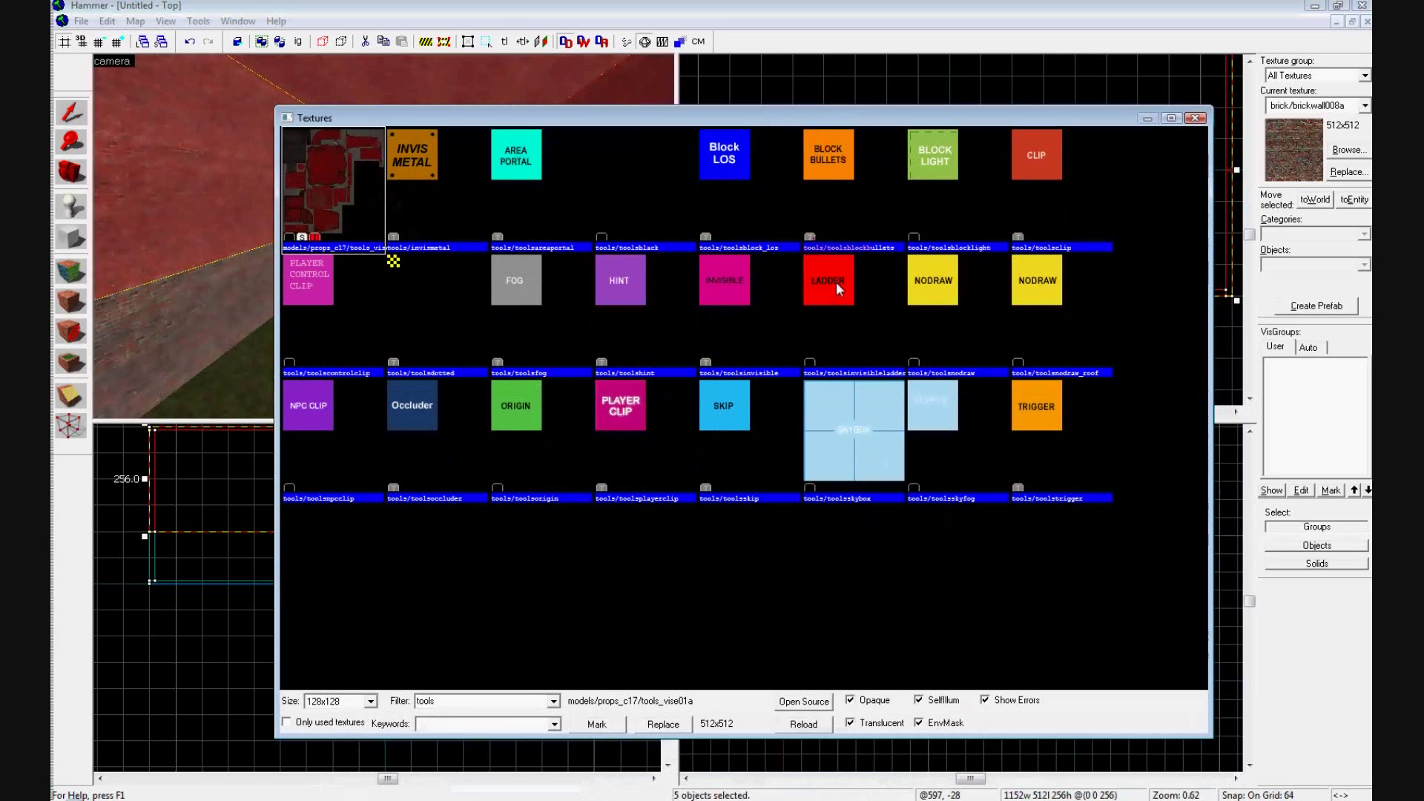
double_click(875, 436)
left_click(718, 426)
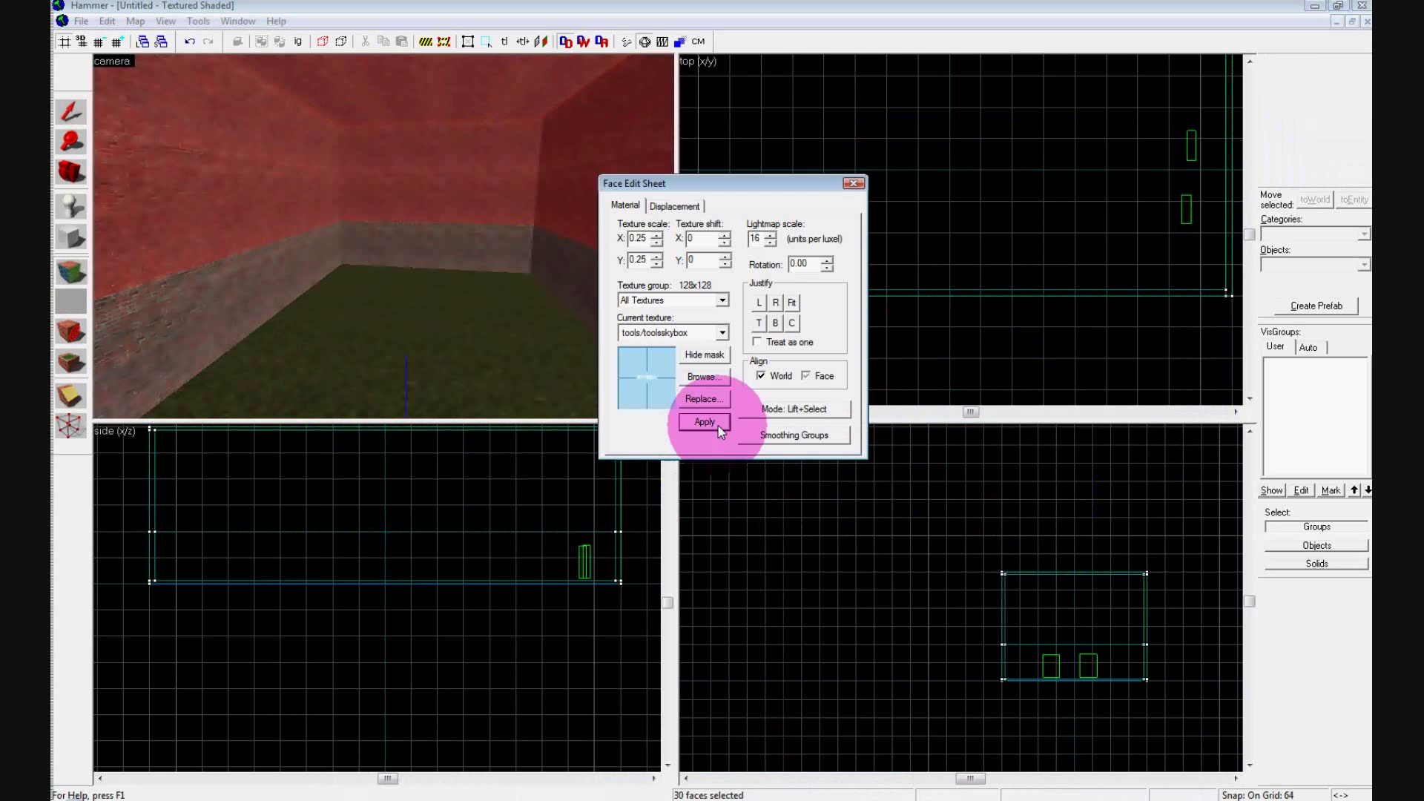
left_click(846, 187)
key("z")
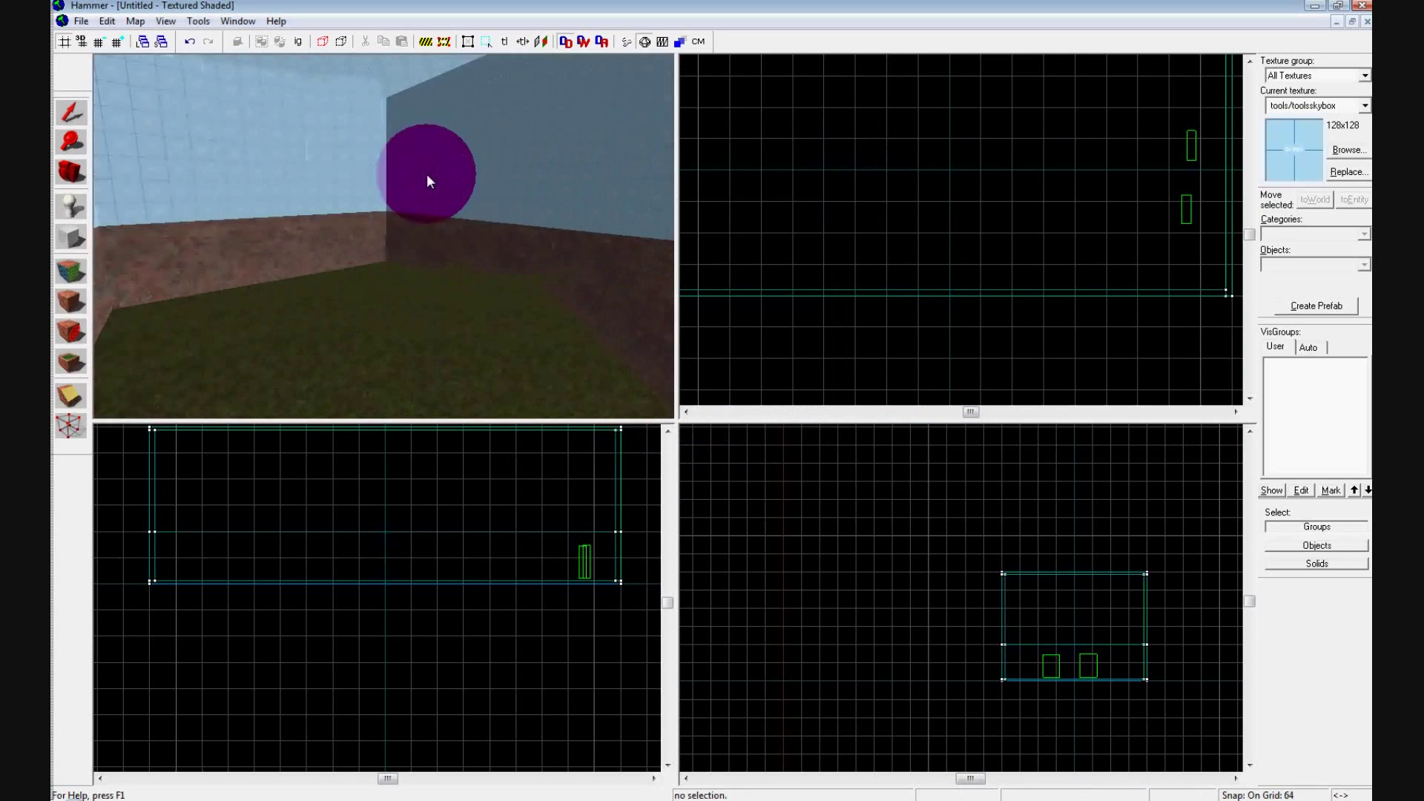
left_click_drag(427, 181, 81, 223)
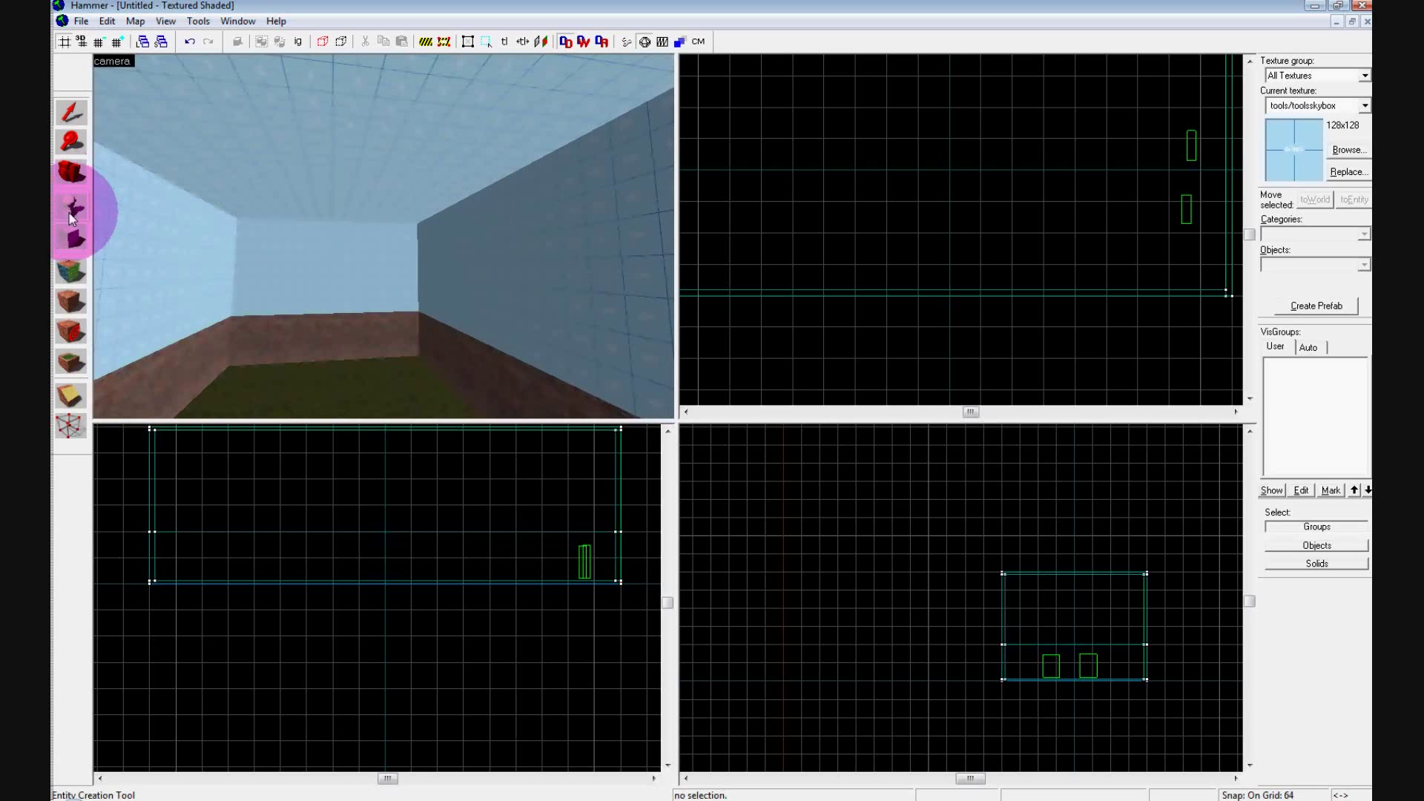
Place a light_environment entity inside the room near the ceiling, at about -384 -128 320
left_click(72, 211)
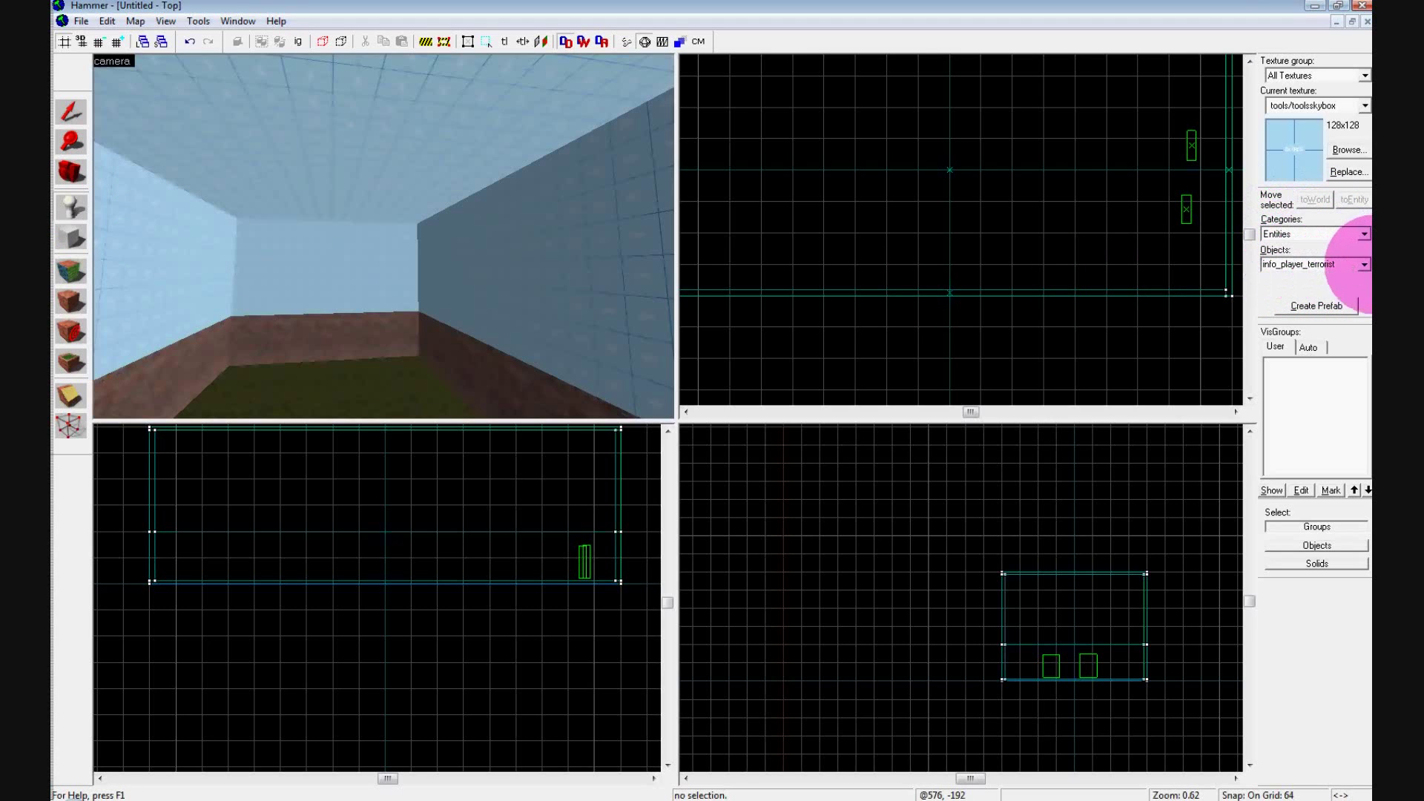
left_click(1366, 265)
mouse_move(1365, 353)
left_mouse_down()
mouse_move(1363, 371)
mouse_move(1362, 359)
left_mouse_up()
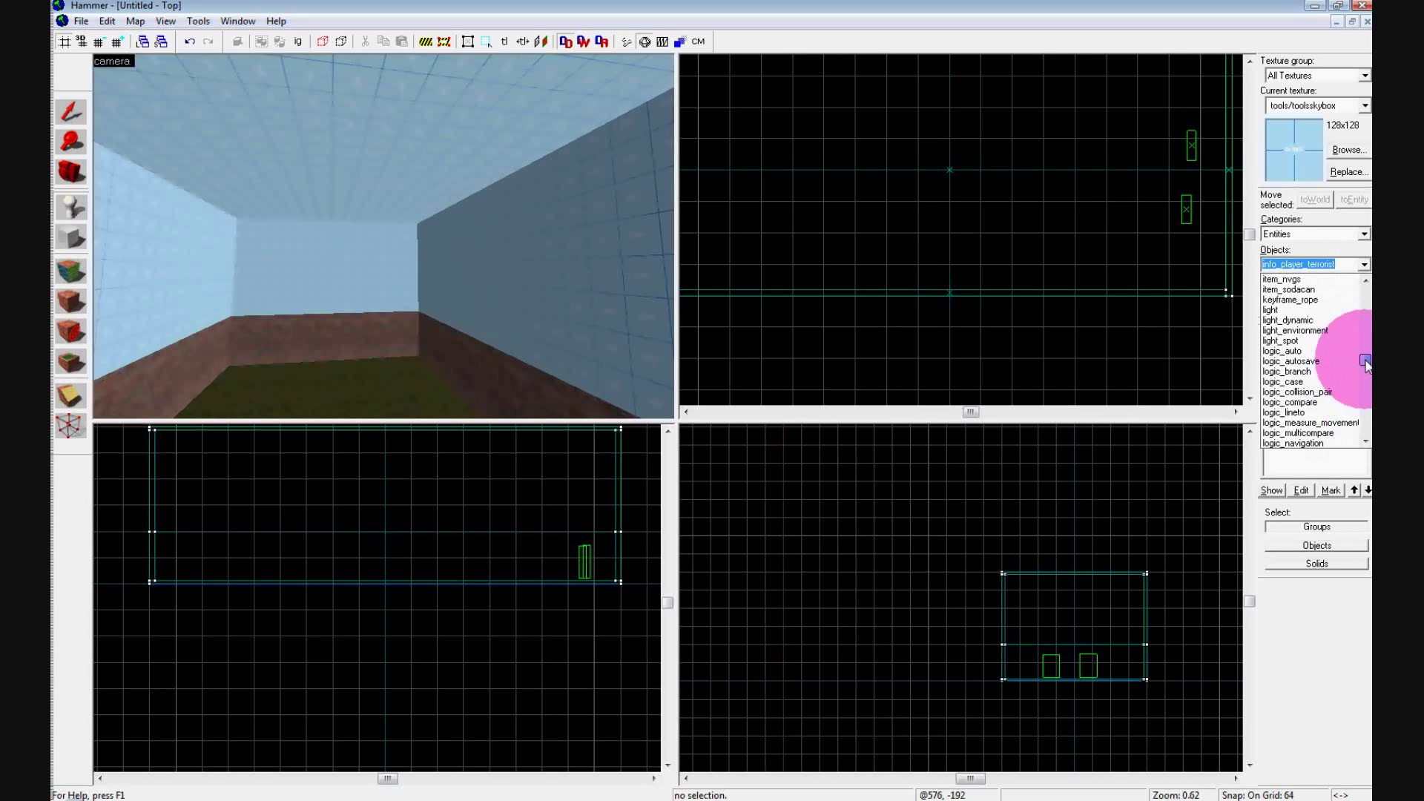
left_click(1334, 332)
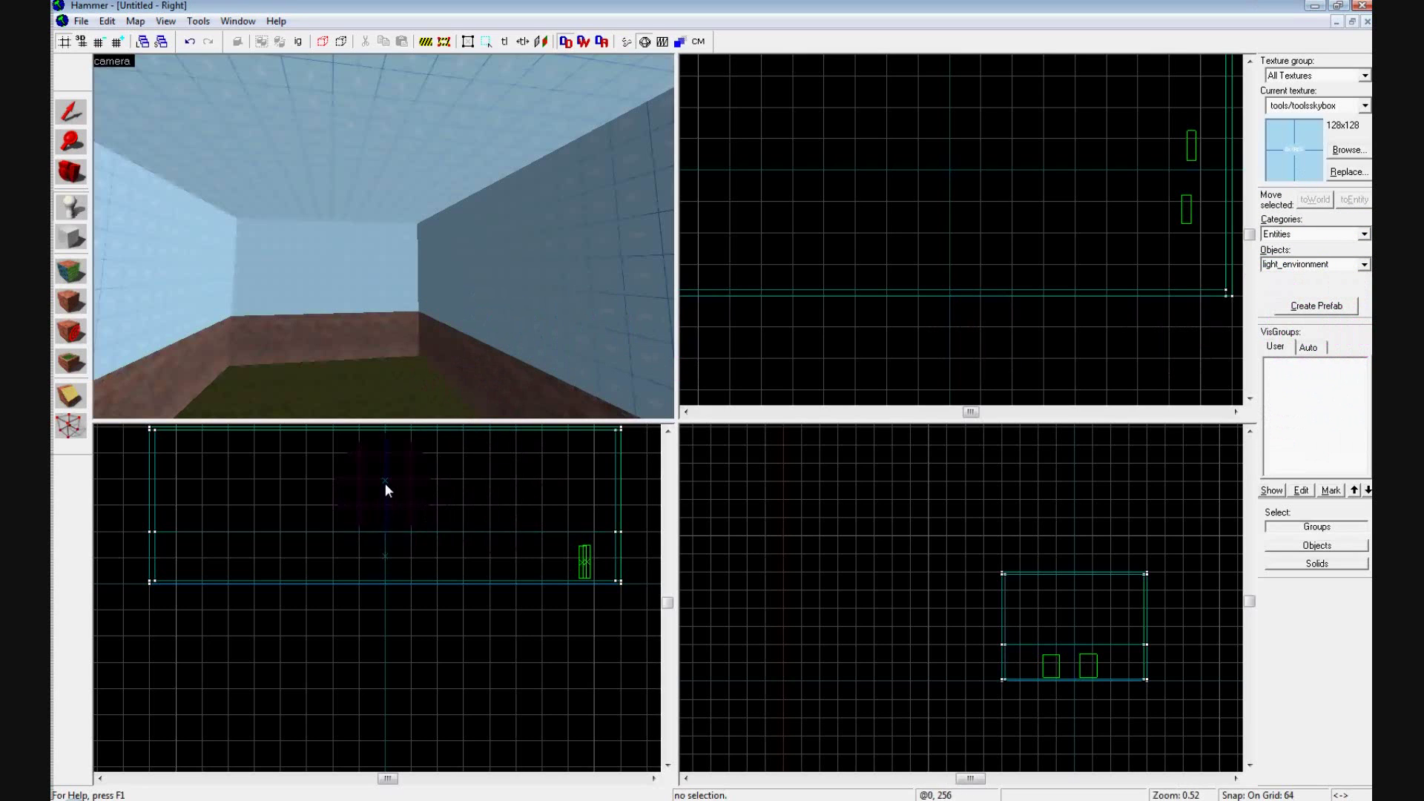
left_click_drag(265, 452, 241, 452)
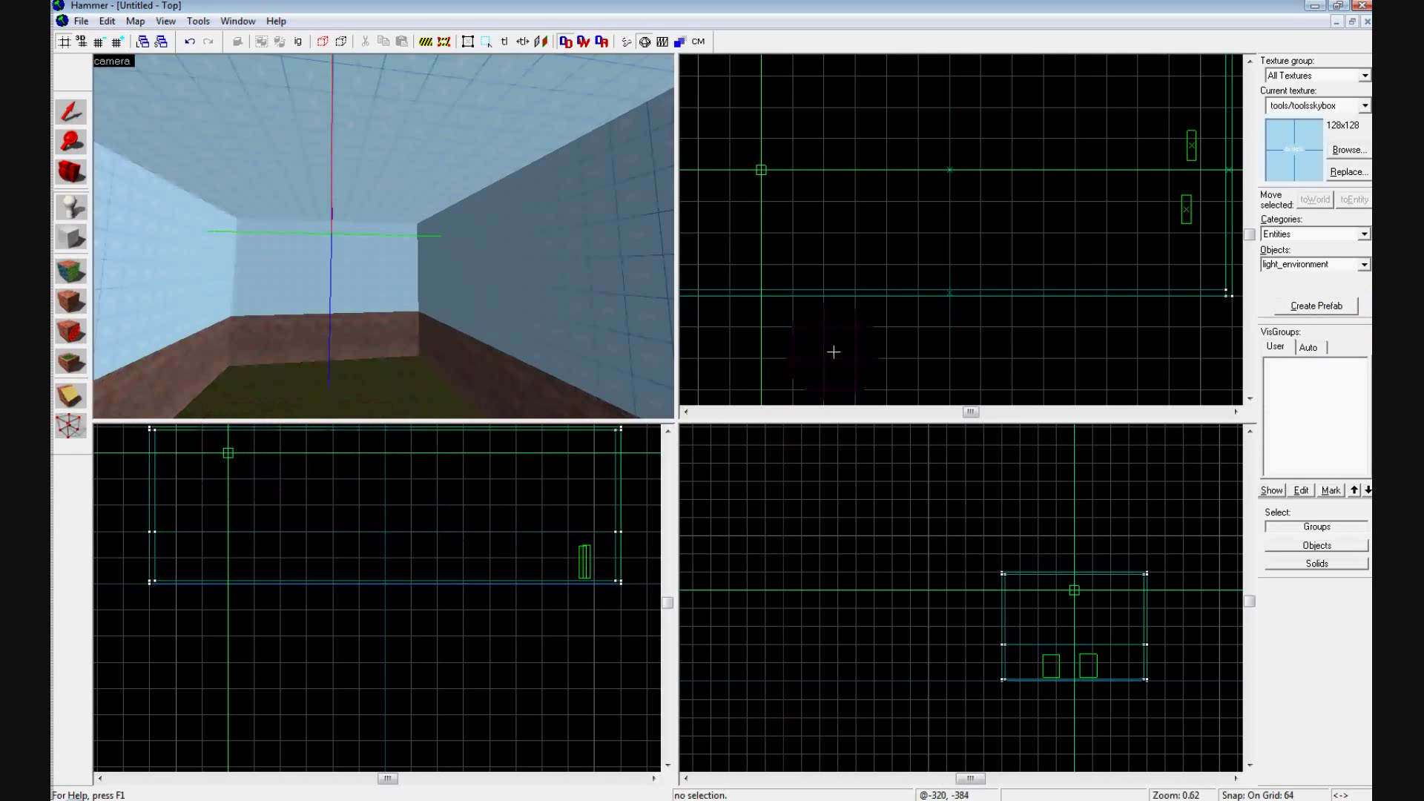
left_click_drag(758, 160, 760, 232)
left_click(487, 265)
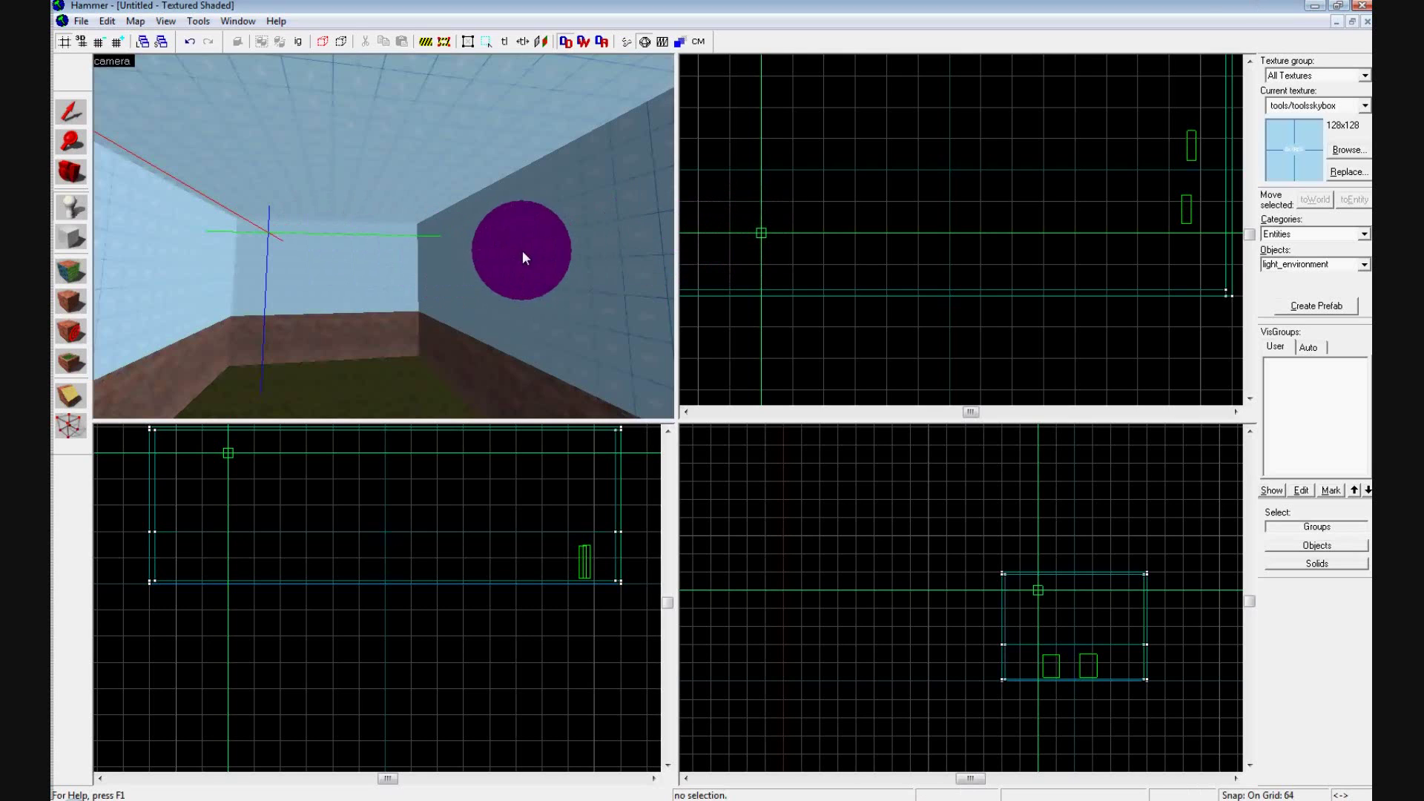
key("Return")
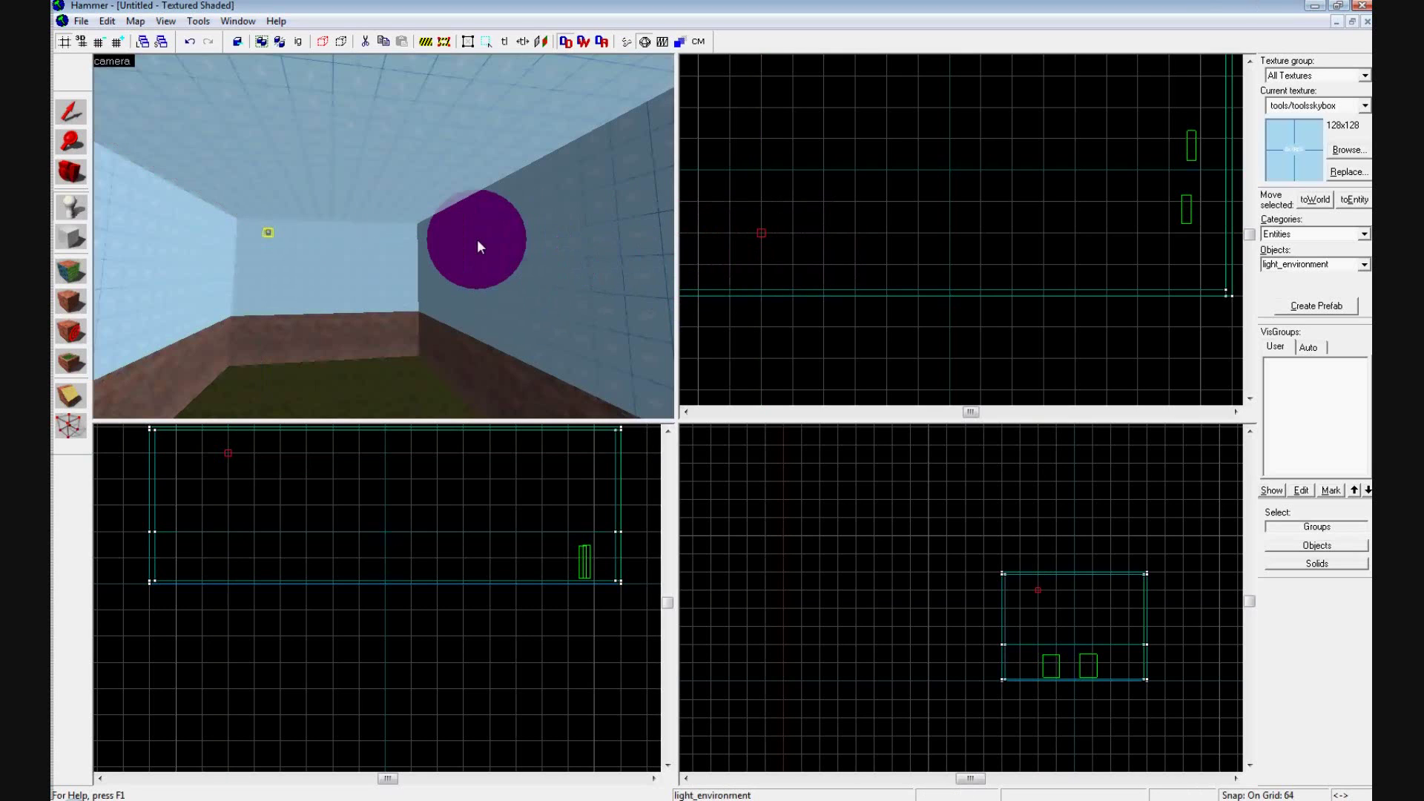
Place an env_sun entity on the skybox end wall near the light_environment
key("w")
key("Left")
key("w")
key("a")
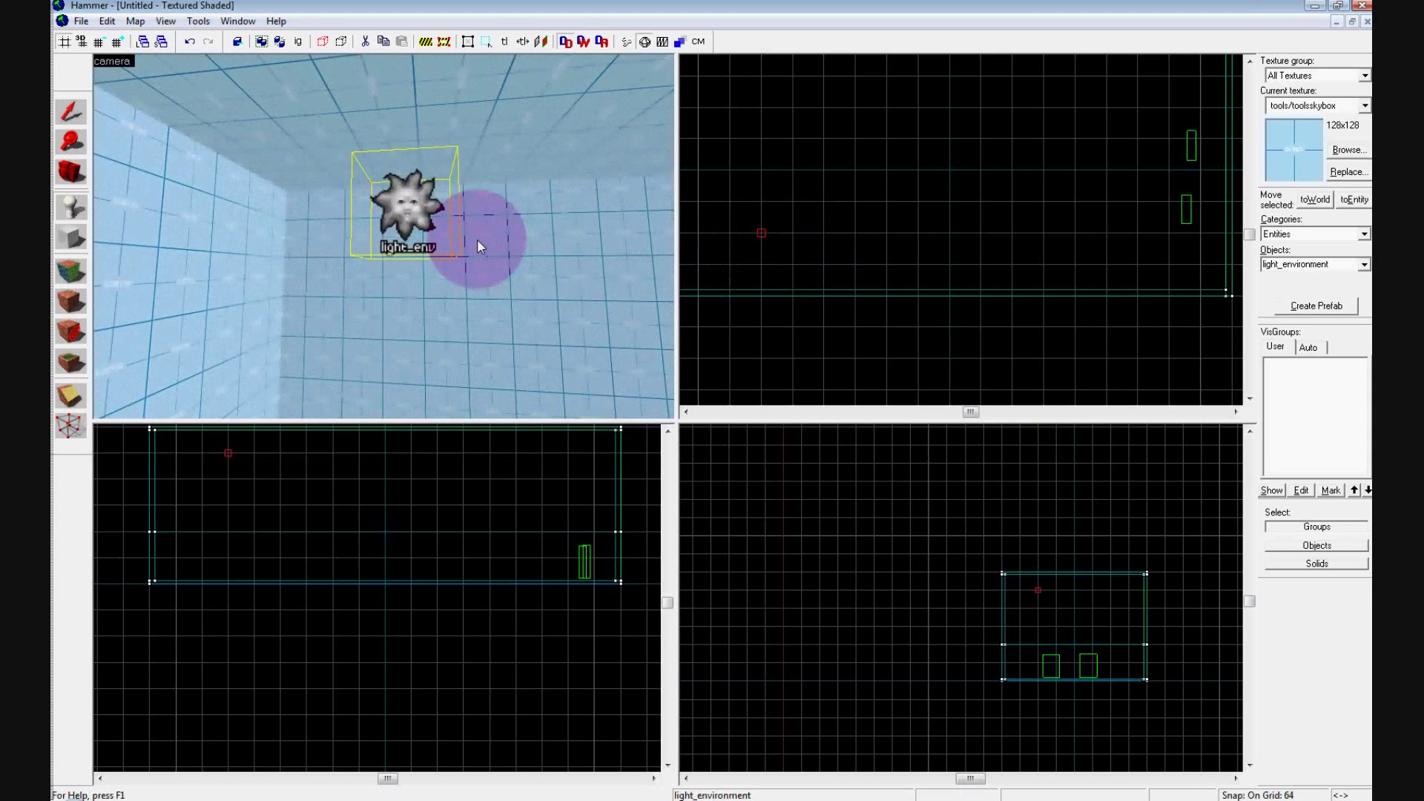
key("d")
left_click(67, 113)
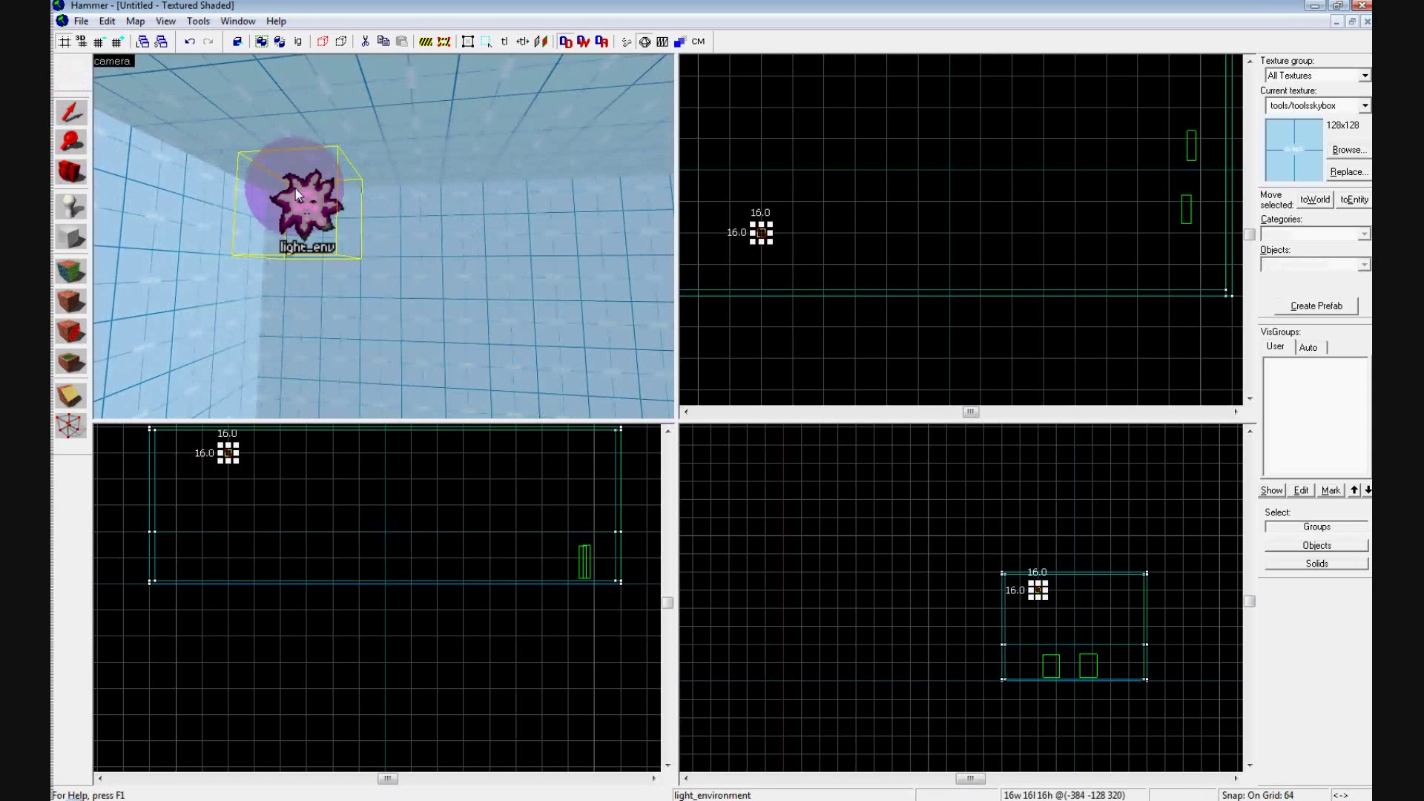
key("s")
left_click(71, 206)
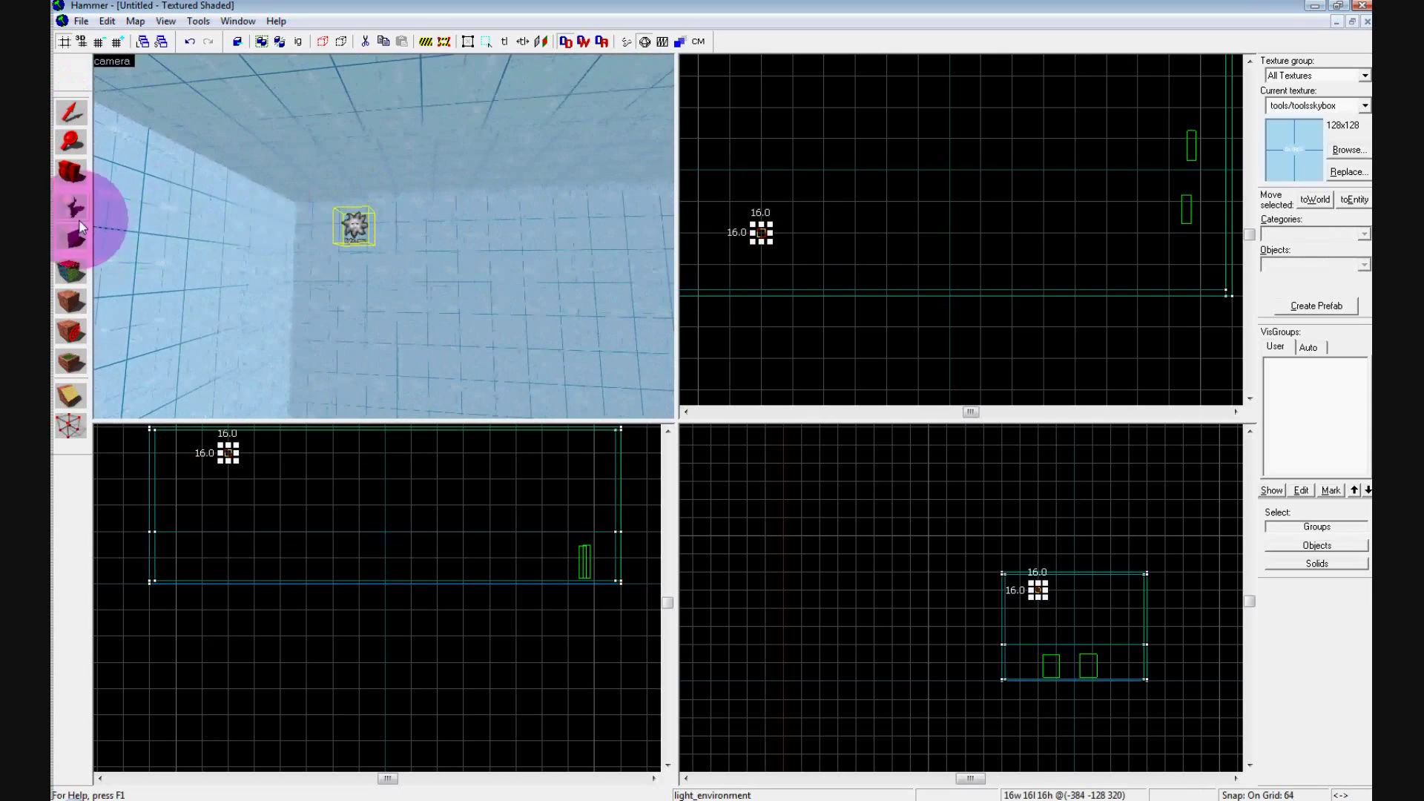
left_click(1235, 236)
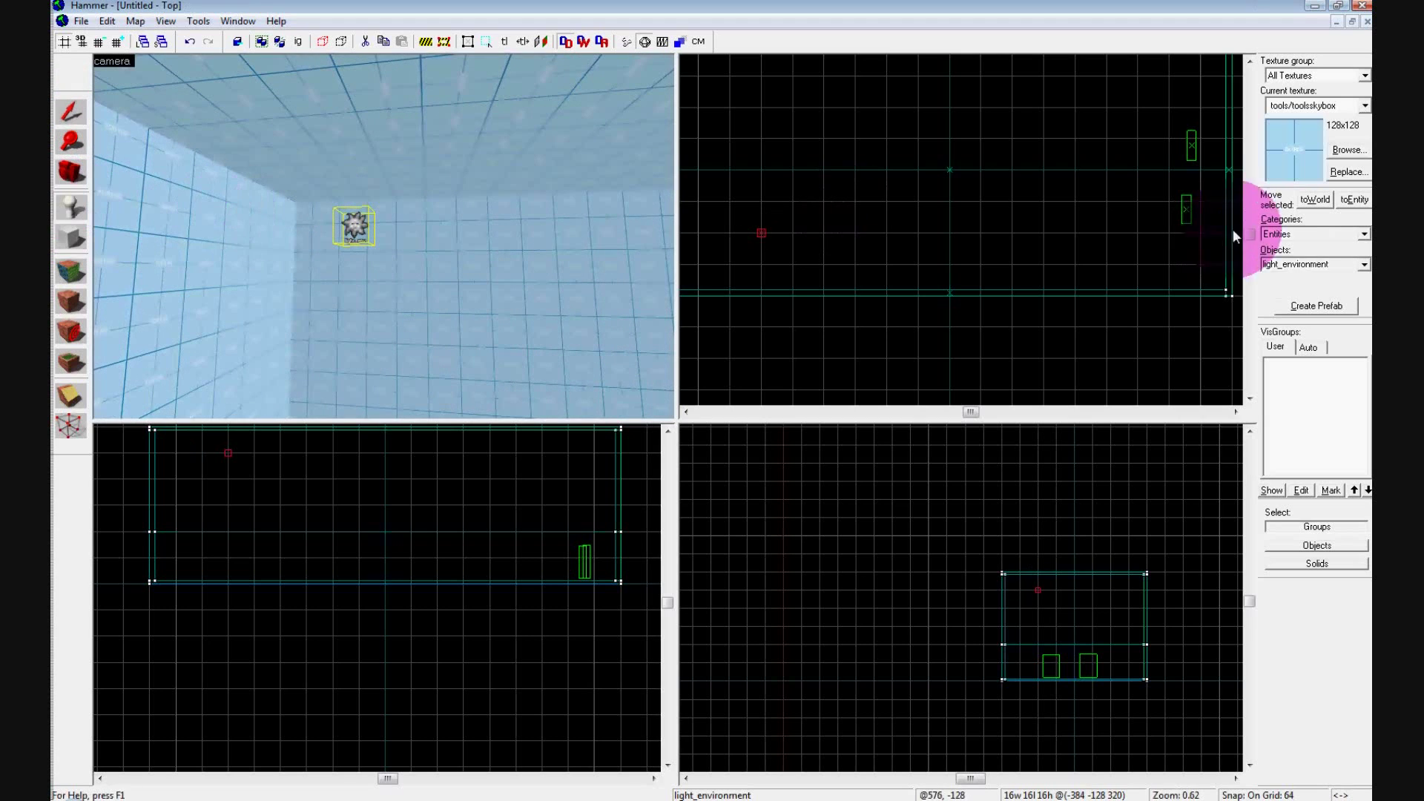
left_click(1362, 264)
left_click(1319, 412)
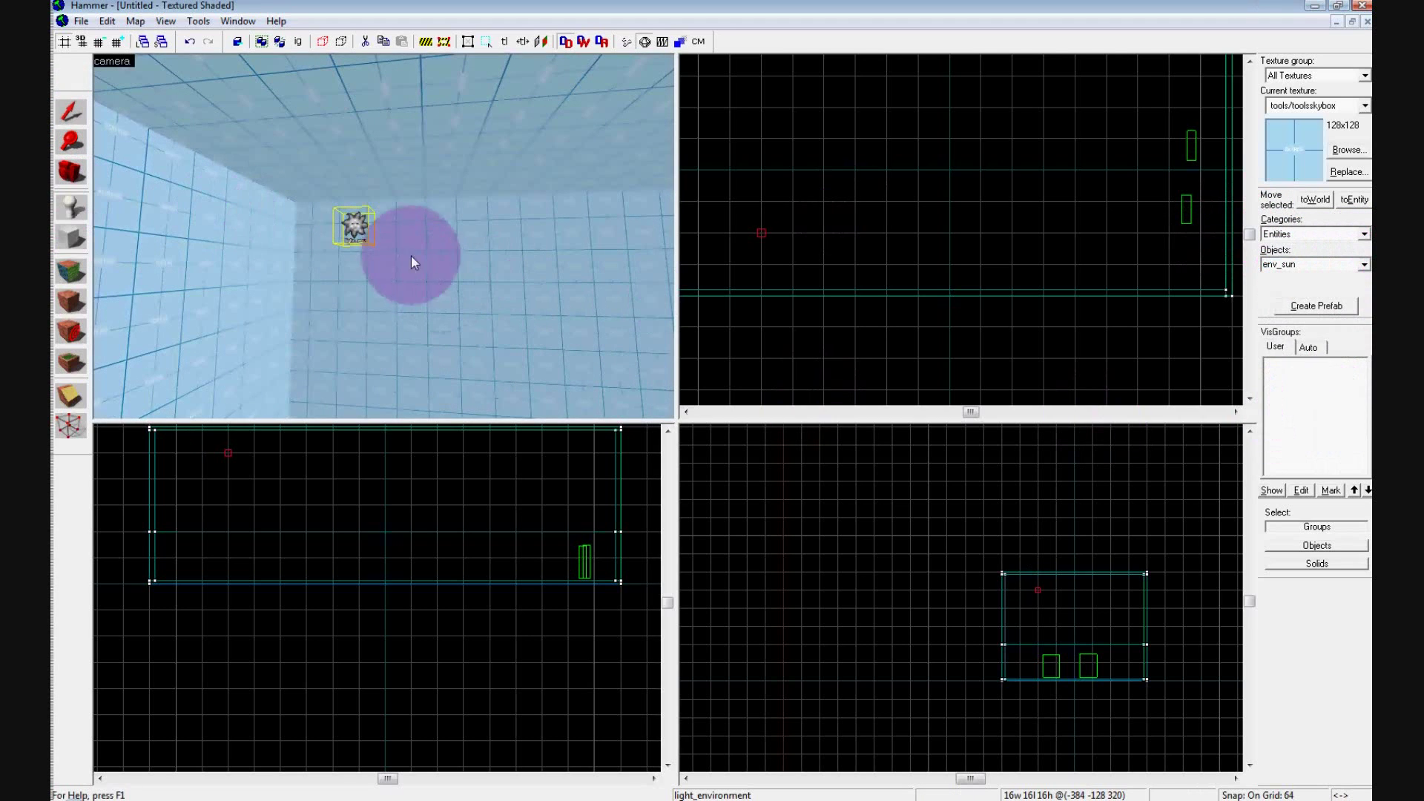
left_click(71, 112)
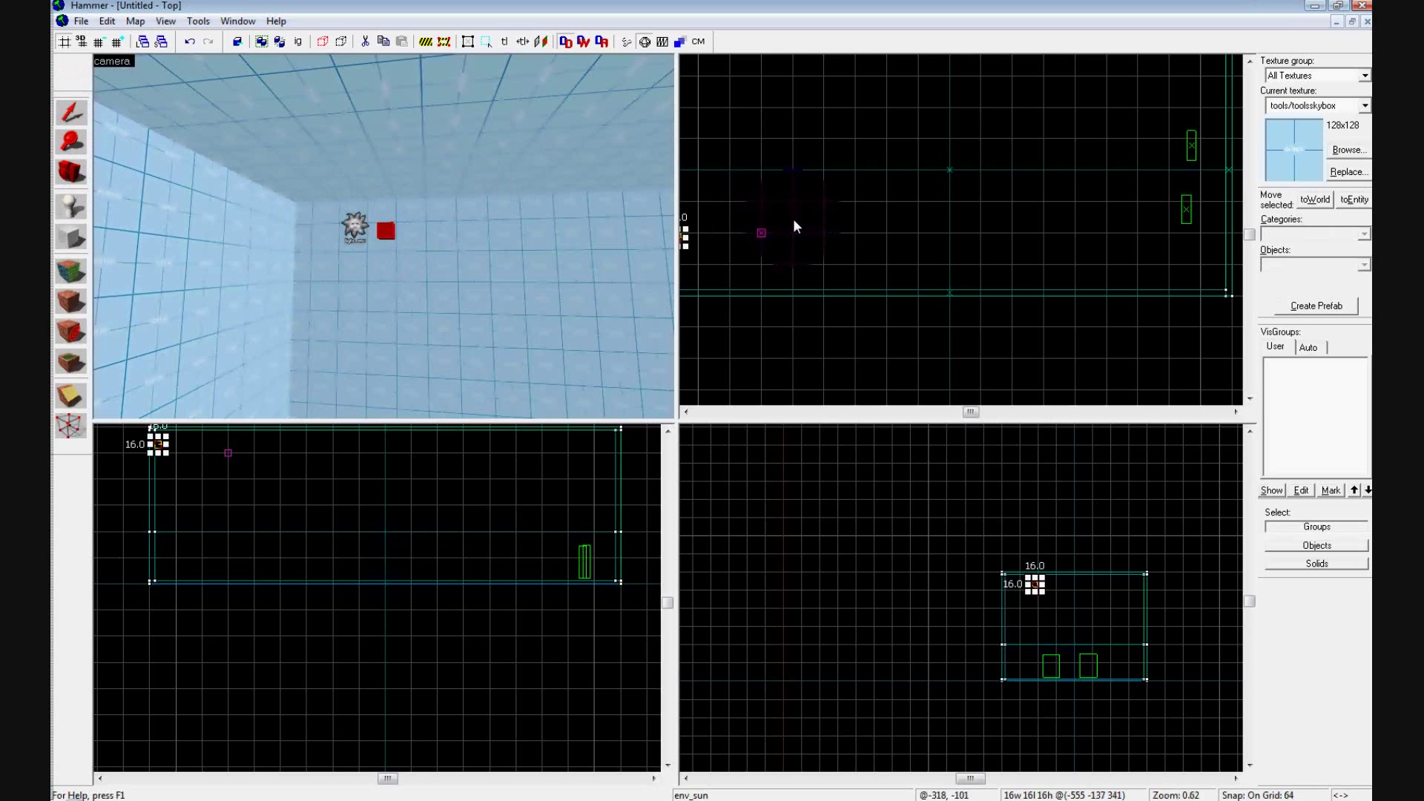
Move the env_sun away from the end wall to beside the light_environment, at about -419 -98 341
scroll(812, 157, "up", 8)
left_click_drag(723, 178, 944, 160, "shift")
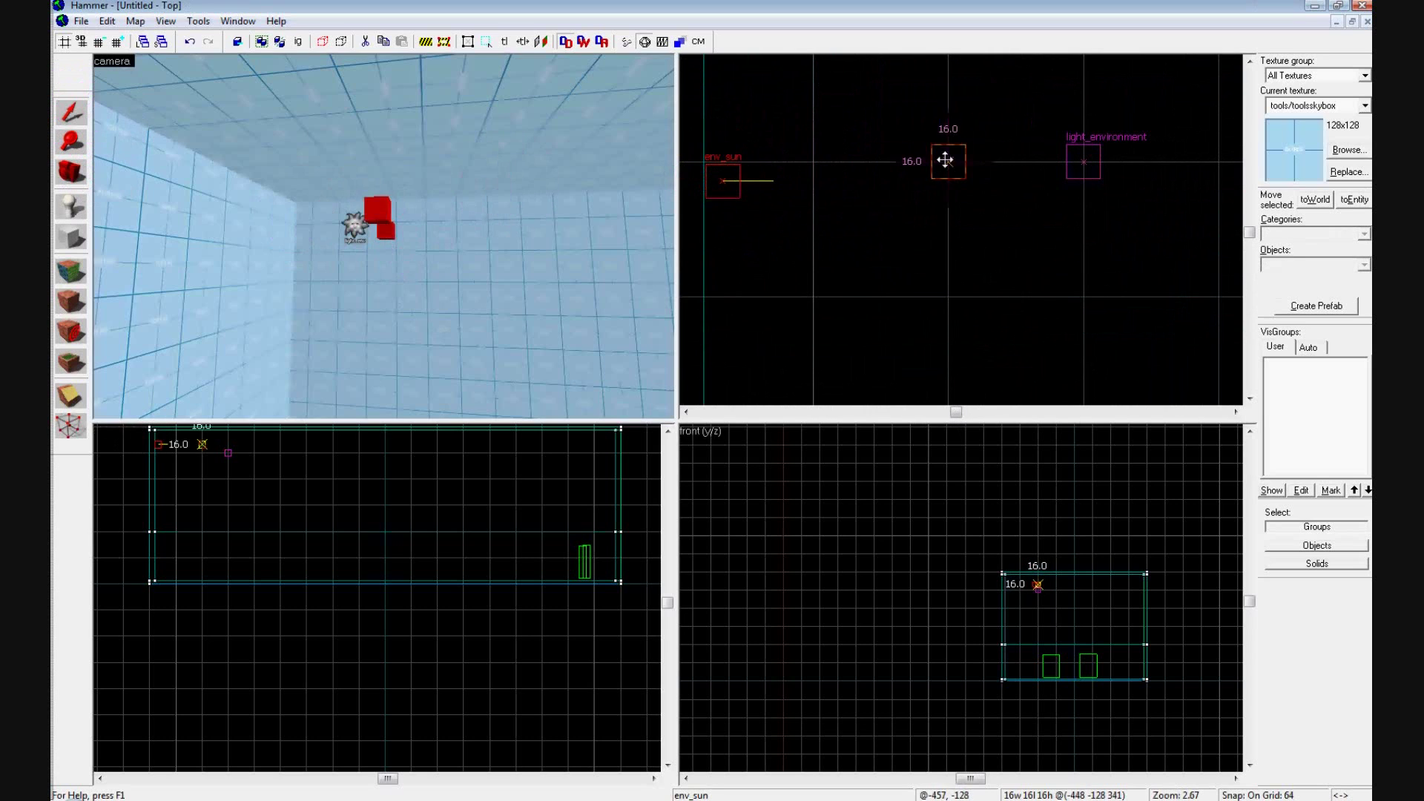
left_click_drag(1013, 128, 1014, 94)
Examine the env_sun and light_environment from inside the room in the 3D view
key("z")
key("s")
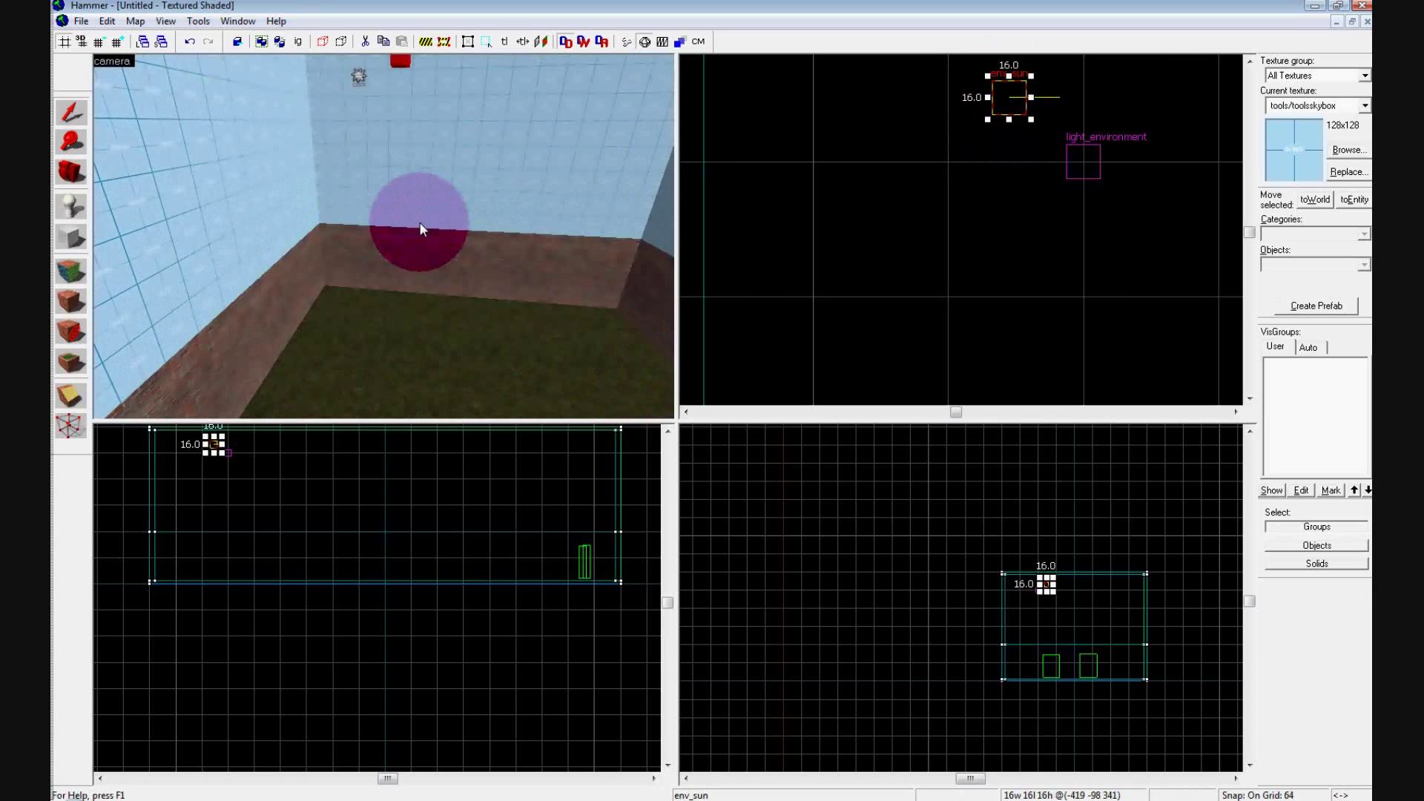
key("Up")
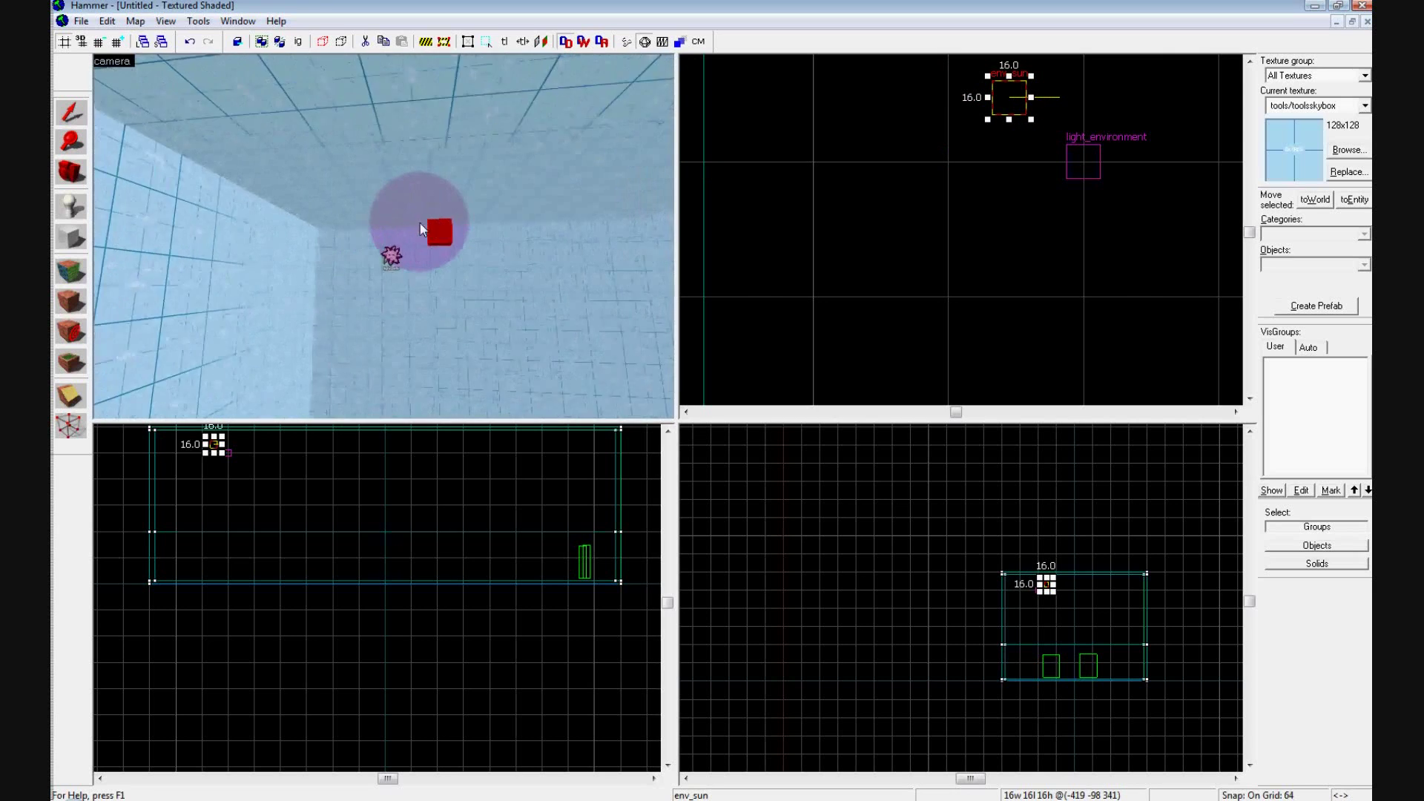
key("Up")
key("w")
key("s")
key("w")
key("Up")
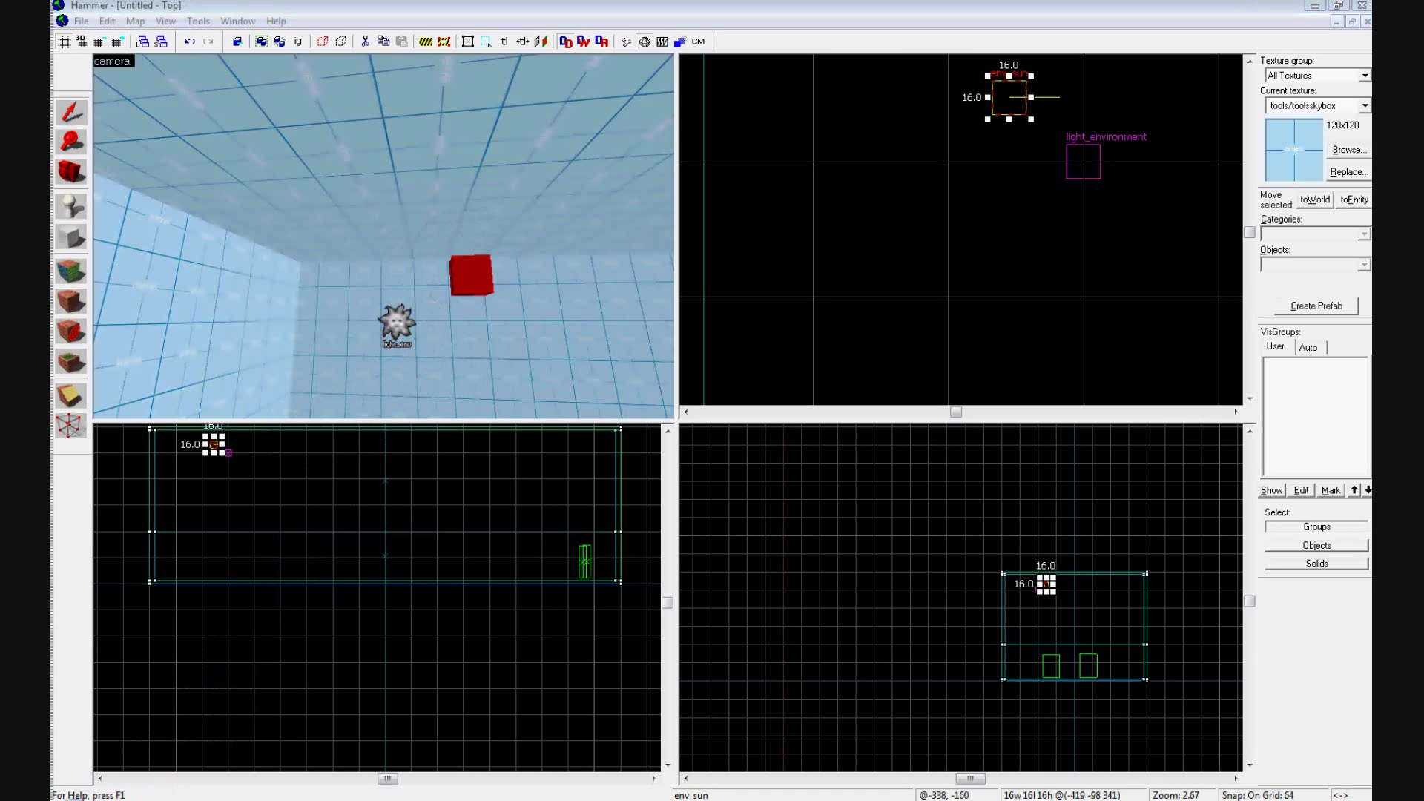
Switch to the web browser, search Google for "skybox list" and open the Valve Developer Community's Sky List page
left_click_drag(1198, 36, 296, 0)
left_click(634, 127)
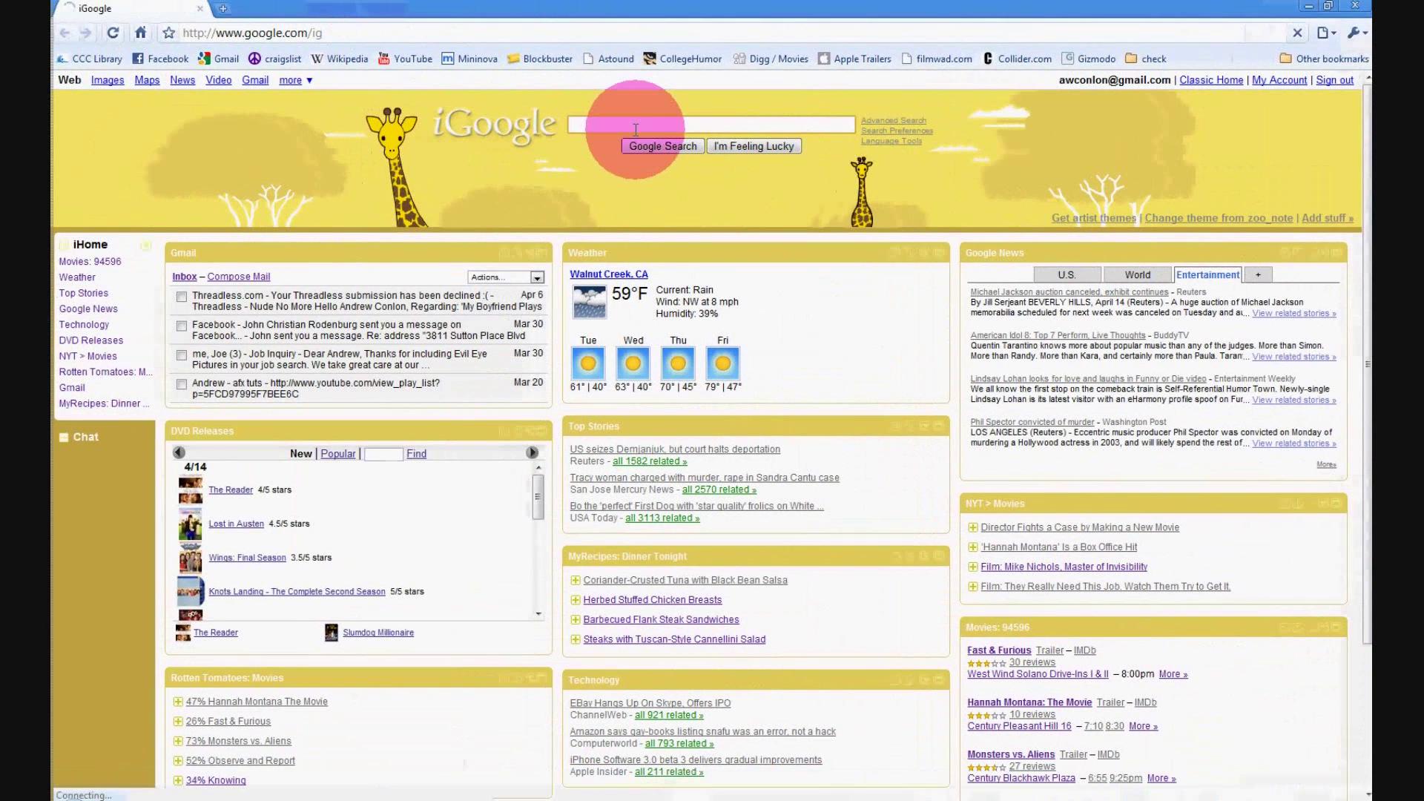
type("sky")
key("alt+Tab")
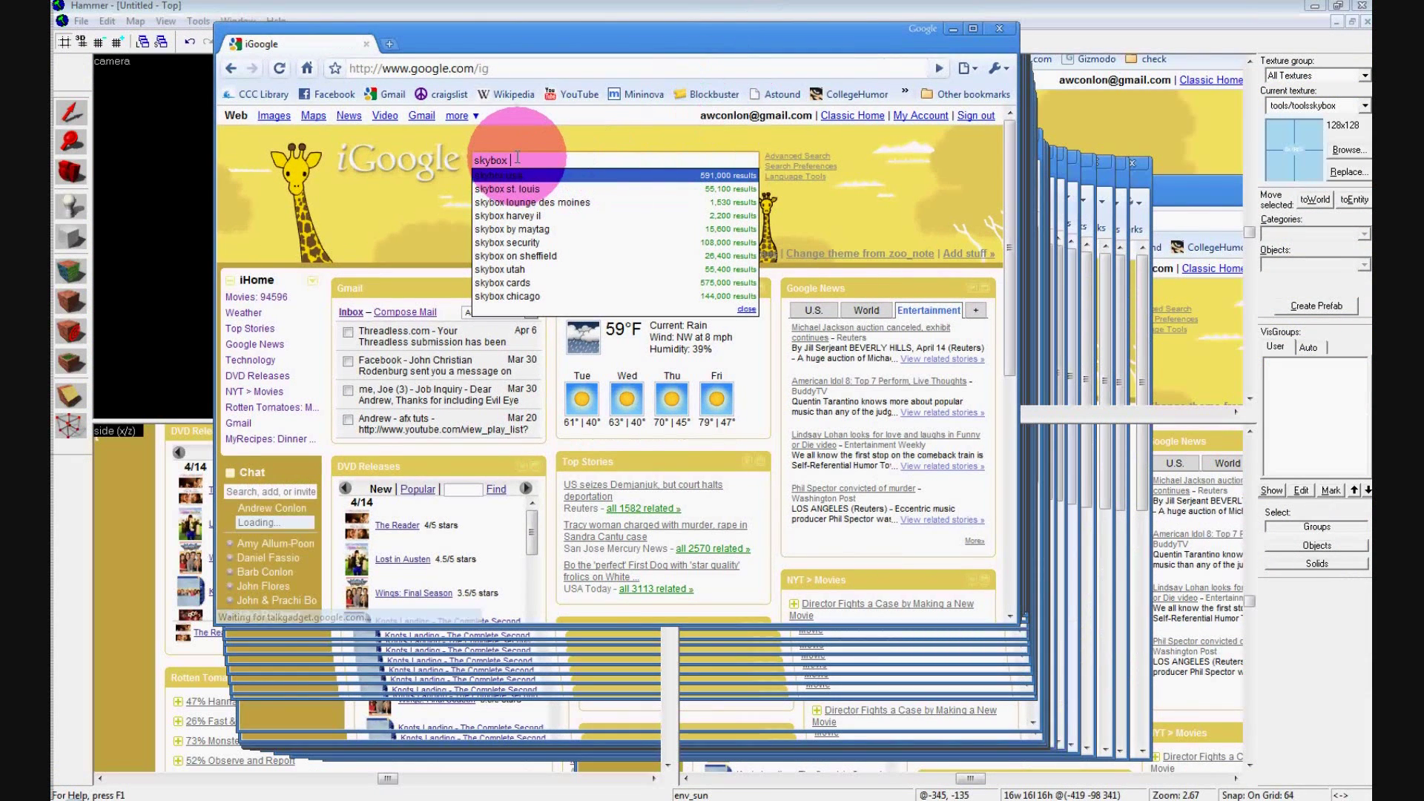
left_click(512, 175)
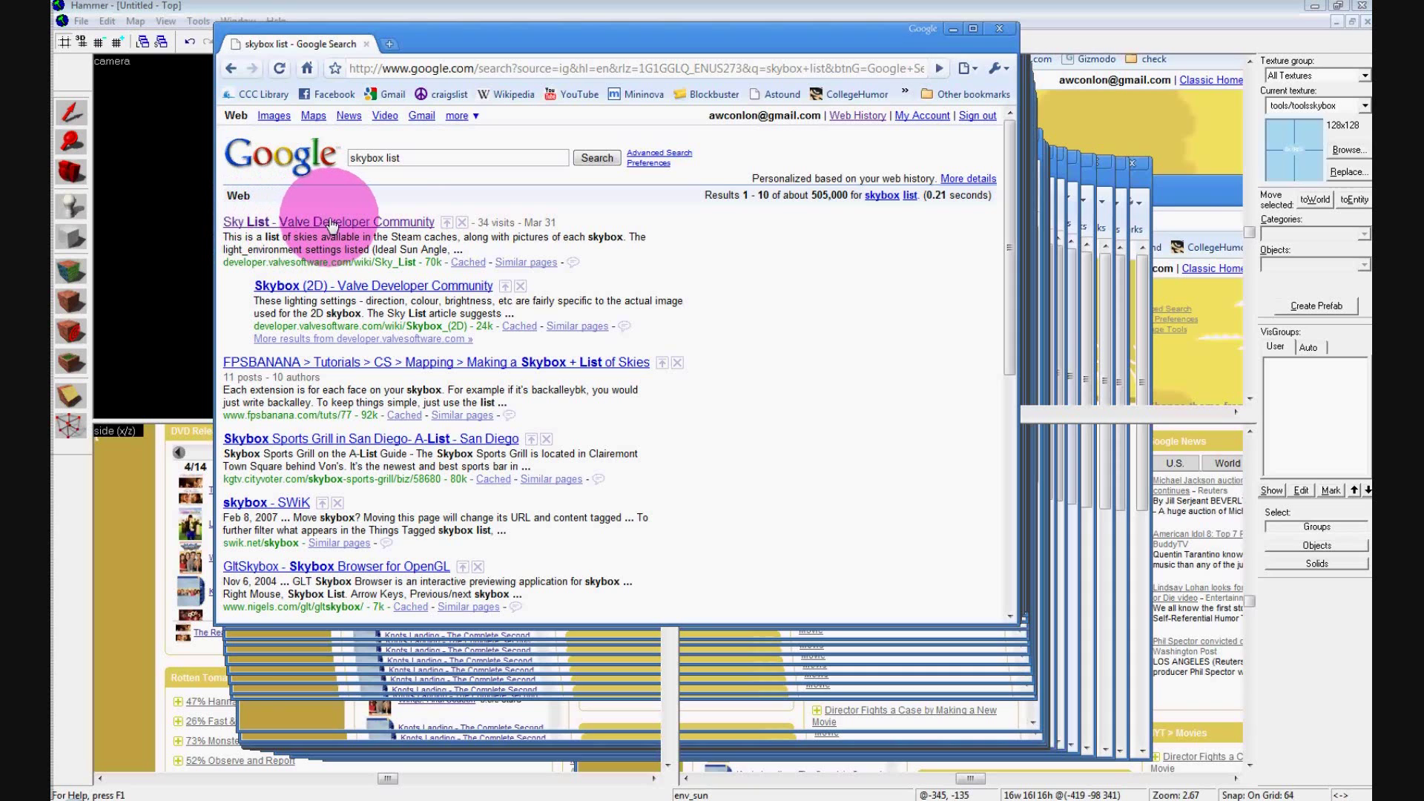
left_click(333, 222)
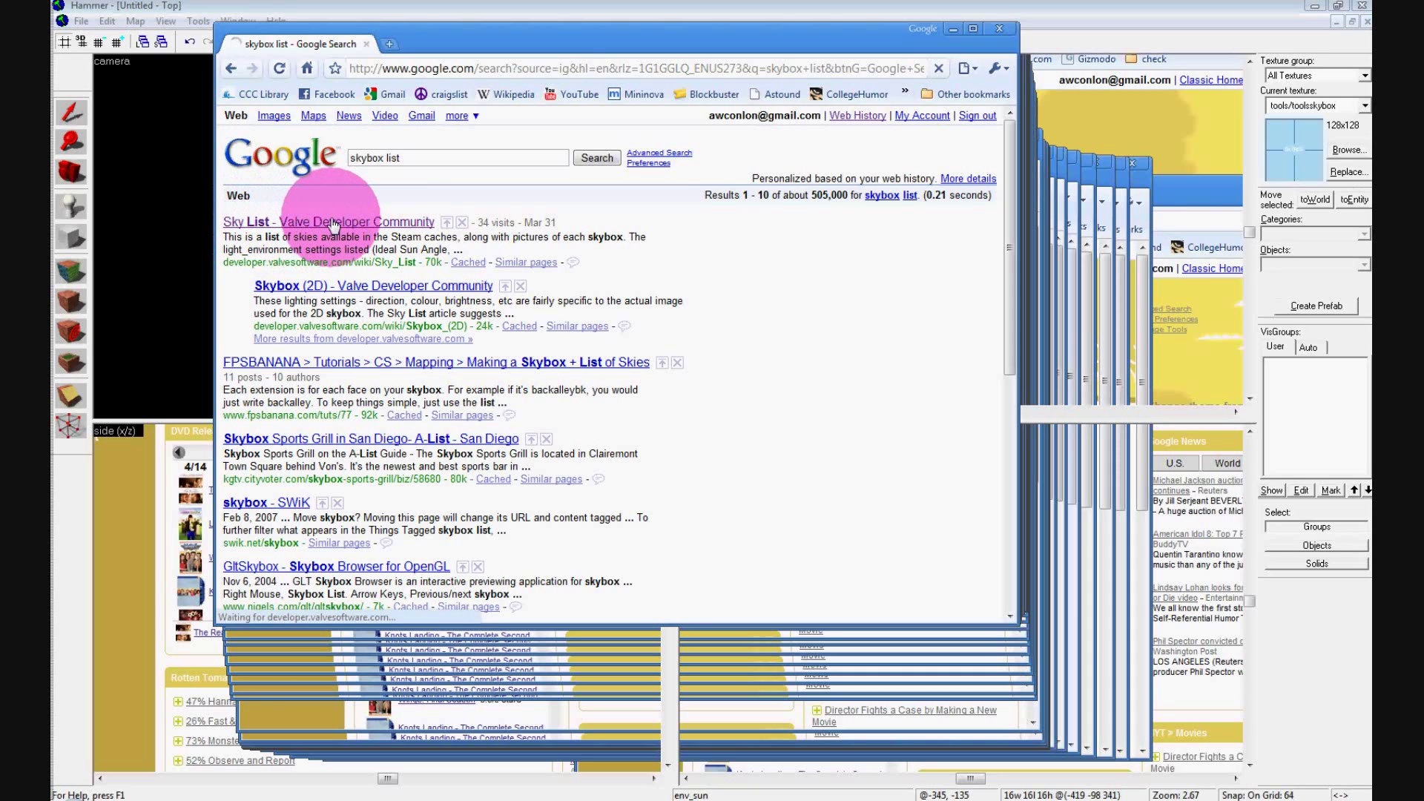
Look through the Sky List in an enlarged browser window and copy the skybox name sky_day01_08
scroll(772, 301, "down", 3)
scroll(772, 301, "down", 10)
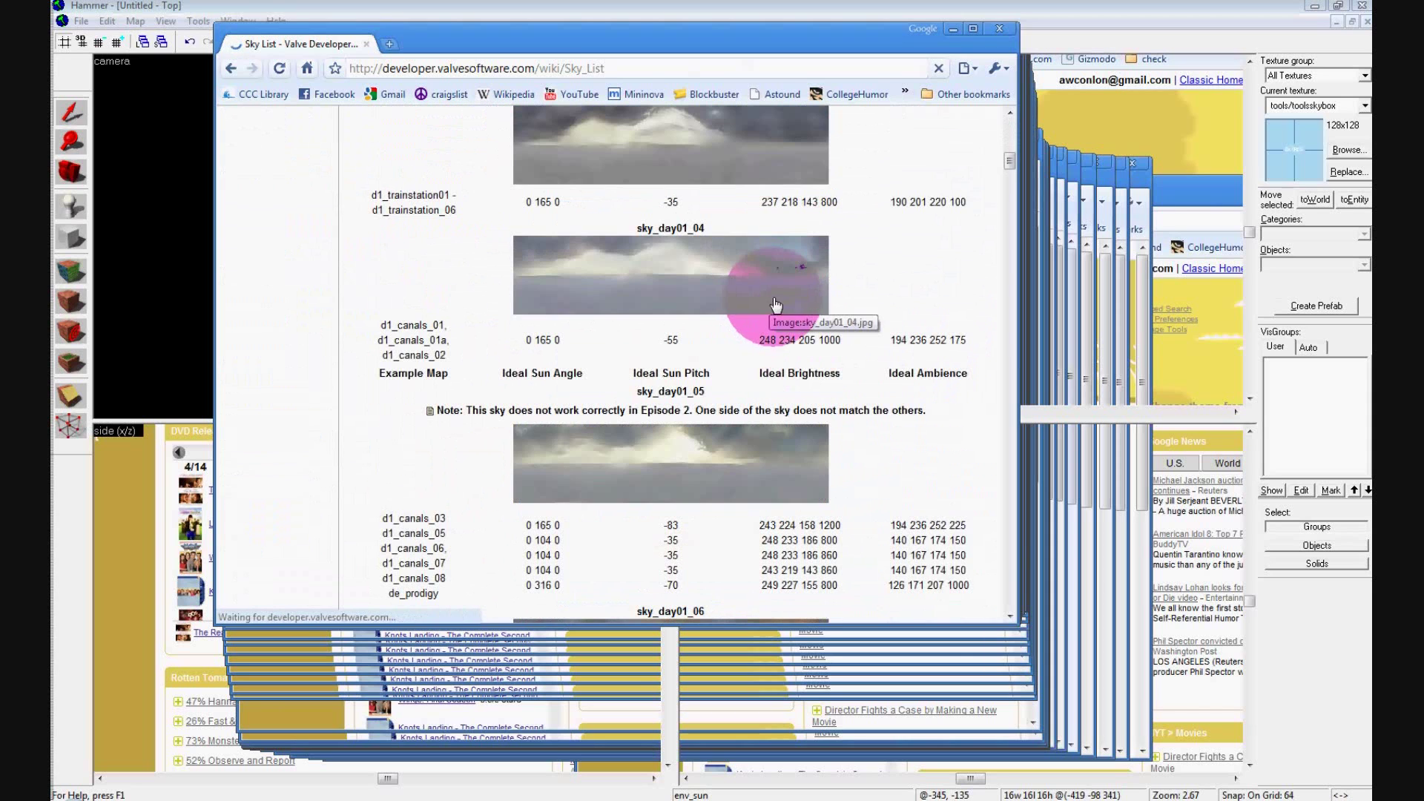
left_click_drag(1014, 631, 1207, 781)
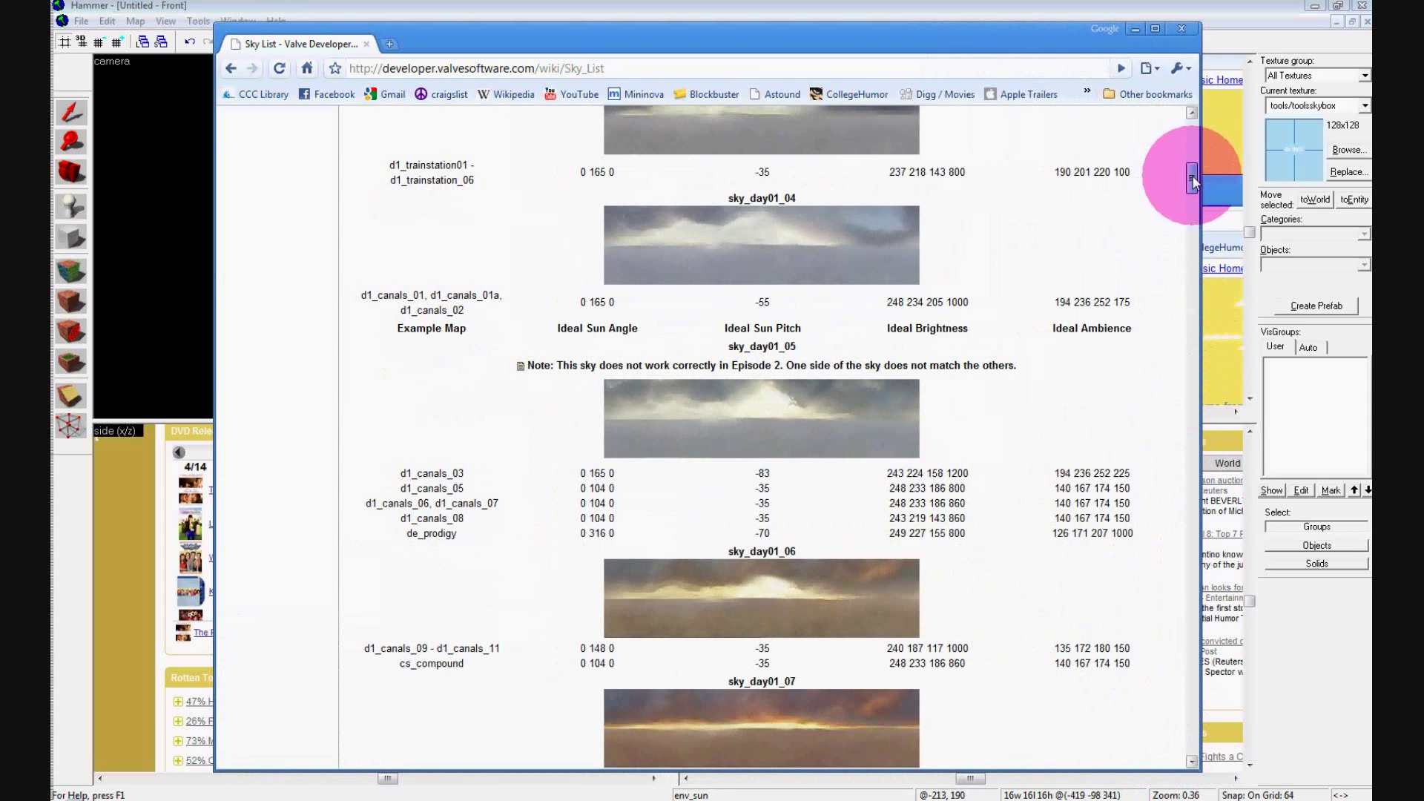
left_click_drag(1192, 179, 1196, 164)
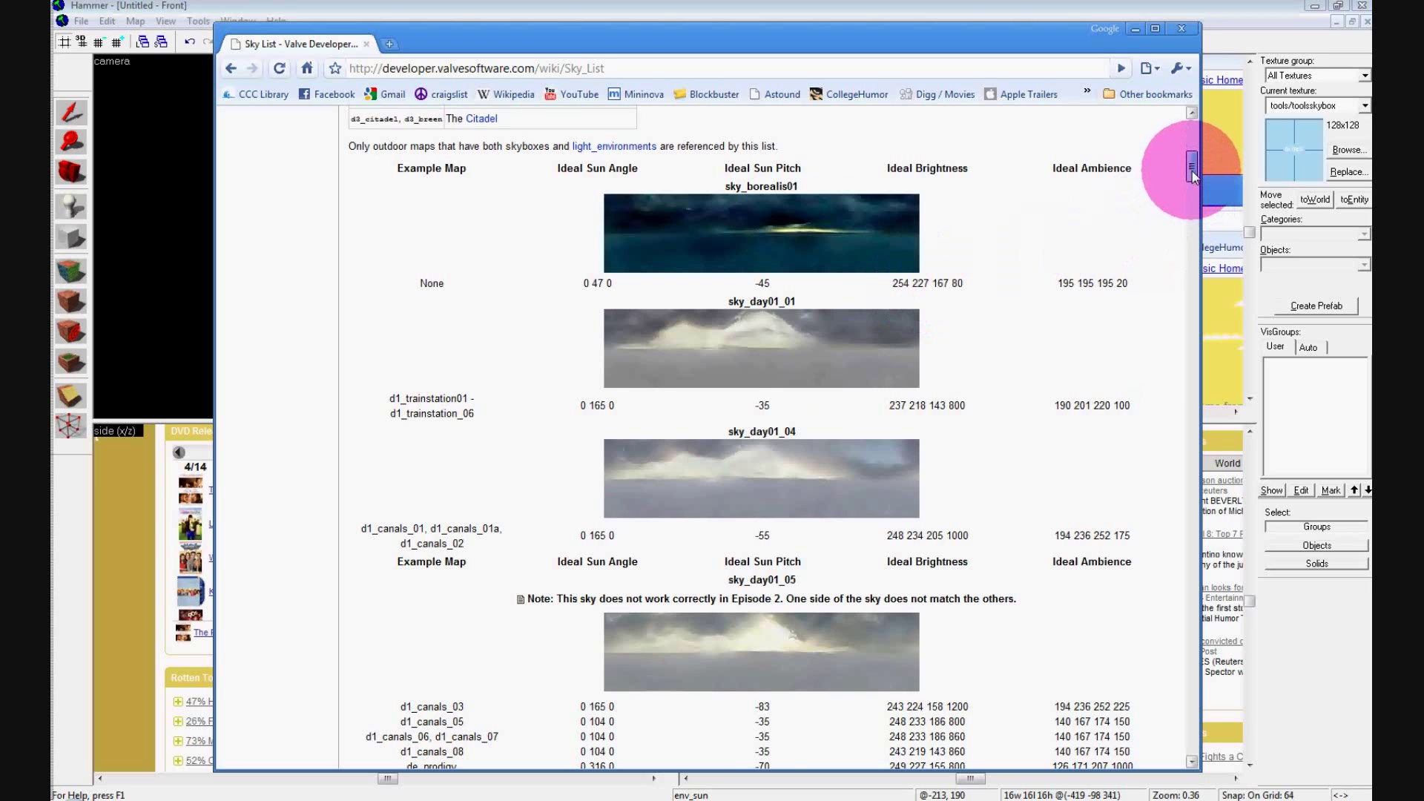
left_click_drag(1191, 175, 1195, 207)
left_click_drag(805, 316, 725, 319)
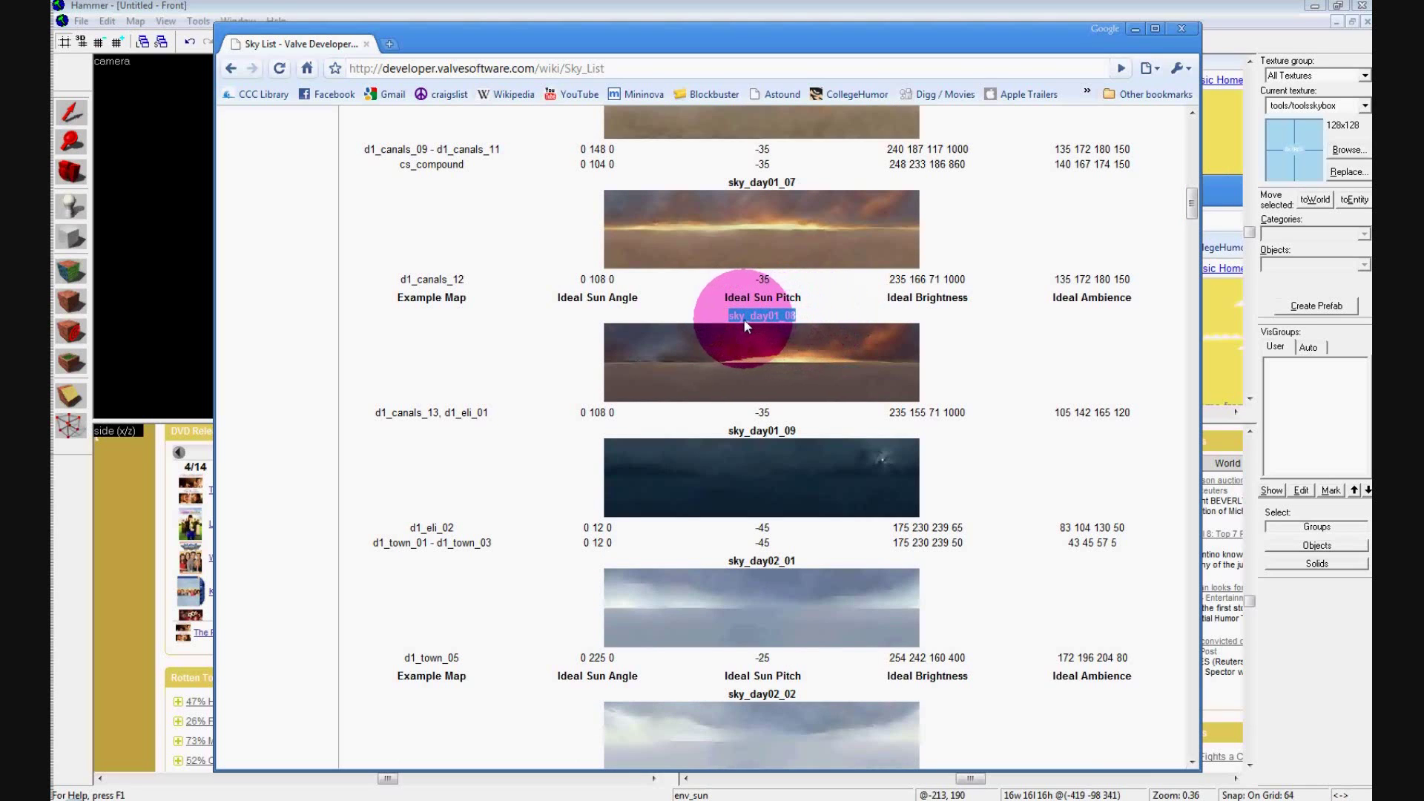
Switch back to Hammer and set the SkyBox Texture Name in the map properties to sky_day01_08
left_click(139, 7)
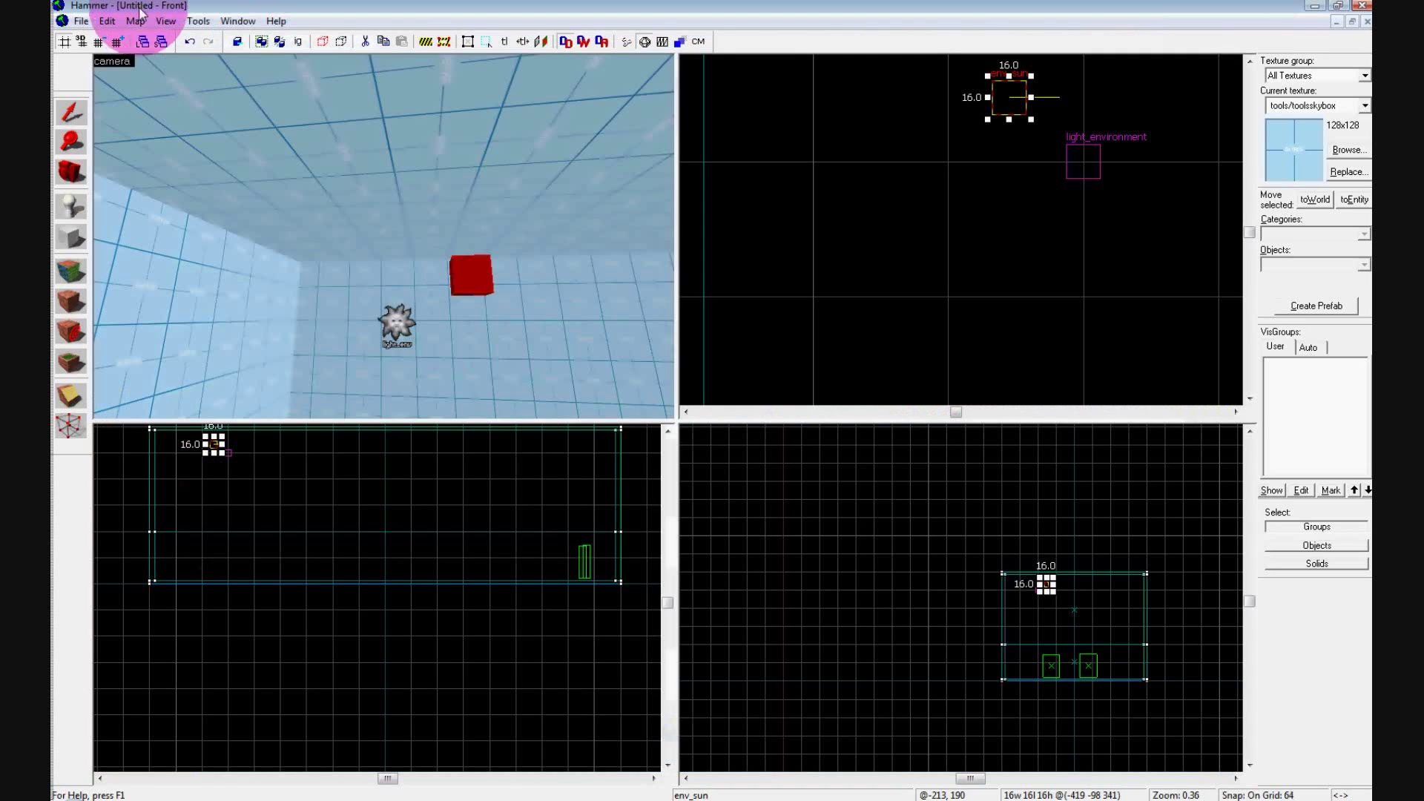
left_click(135, 21)
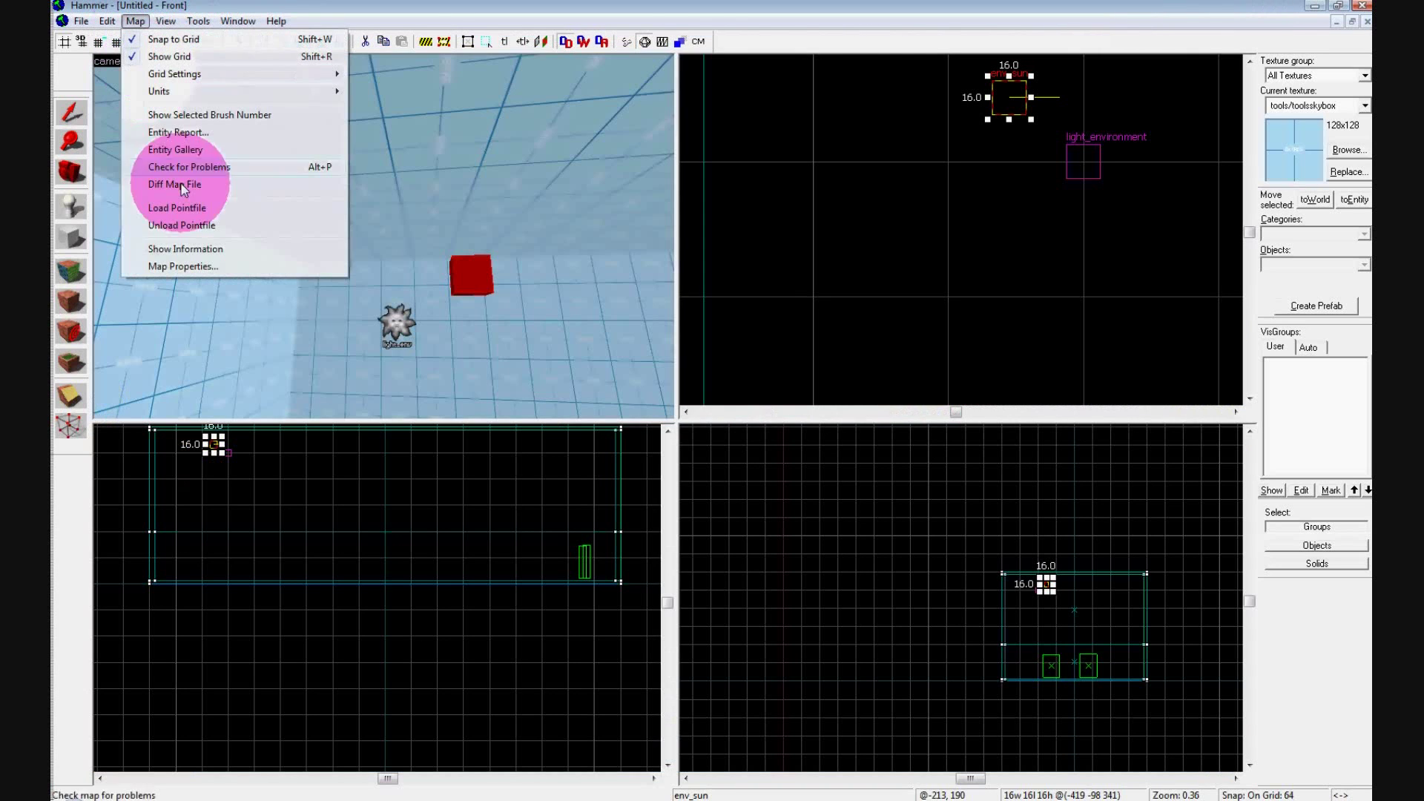
left_click(186, 261)
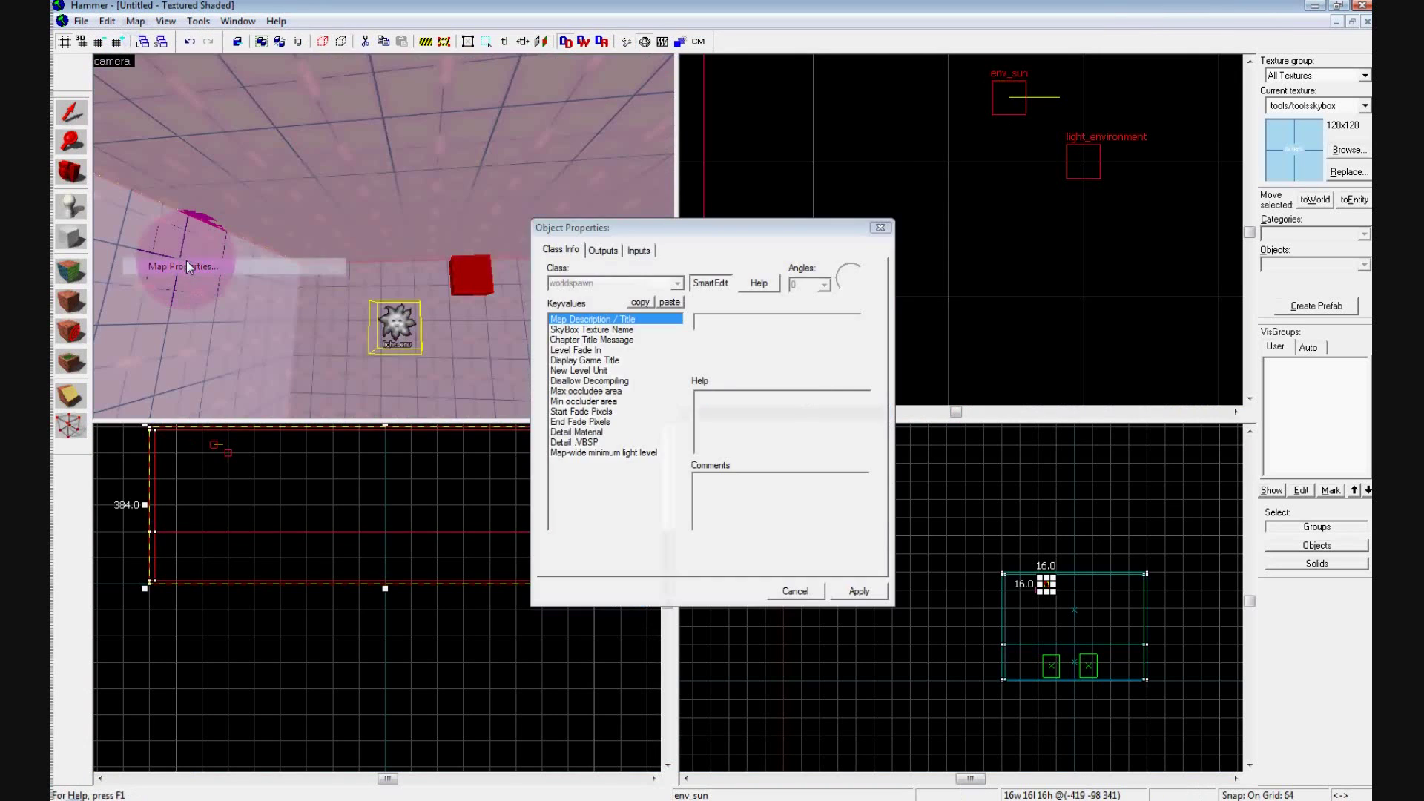
left_click(604, 332)
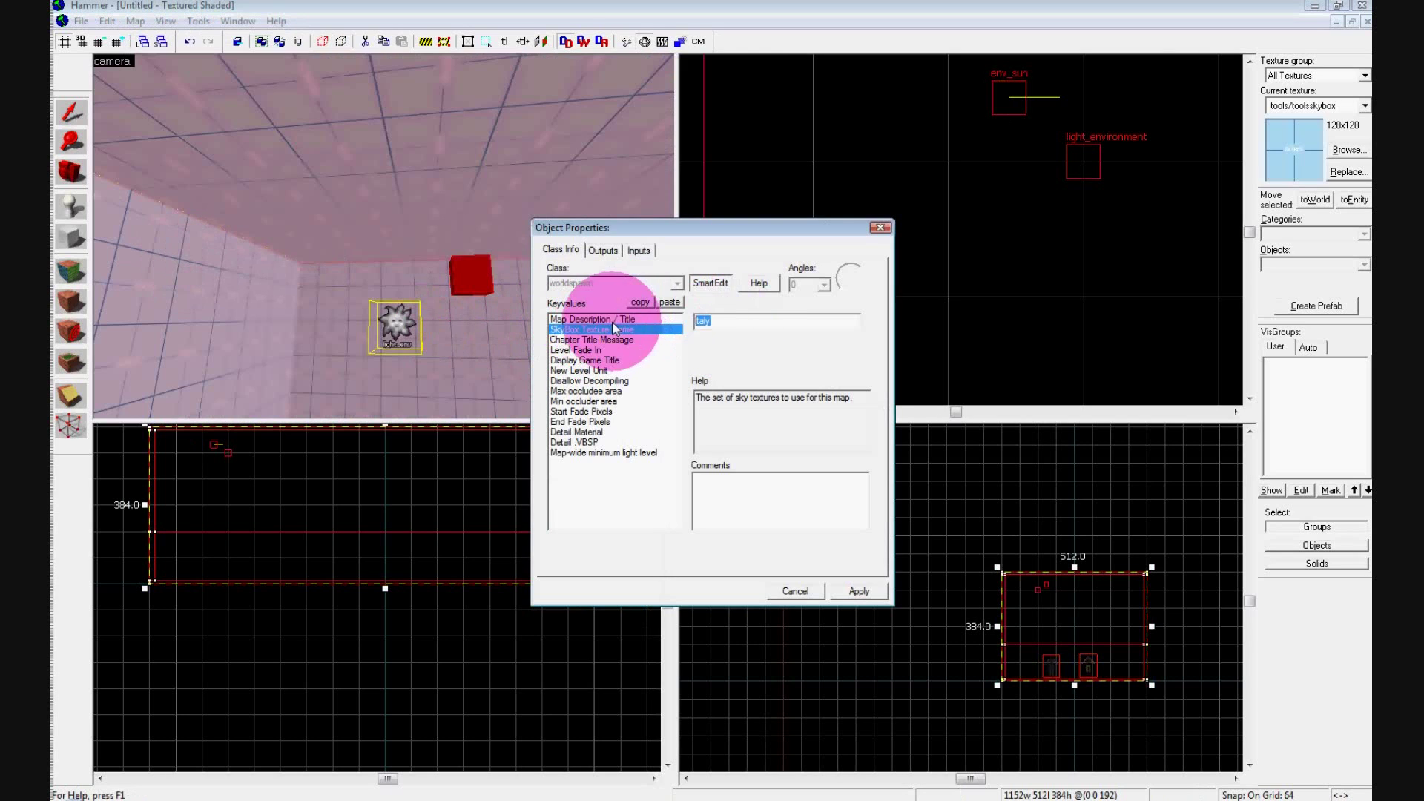
type("sky_day01_08")
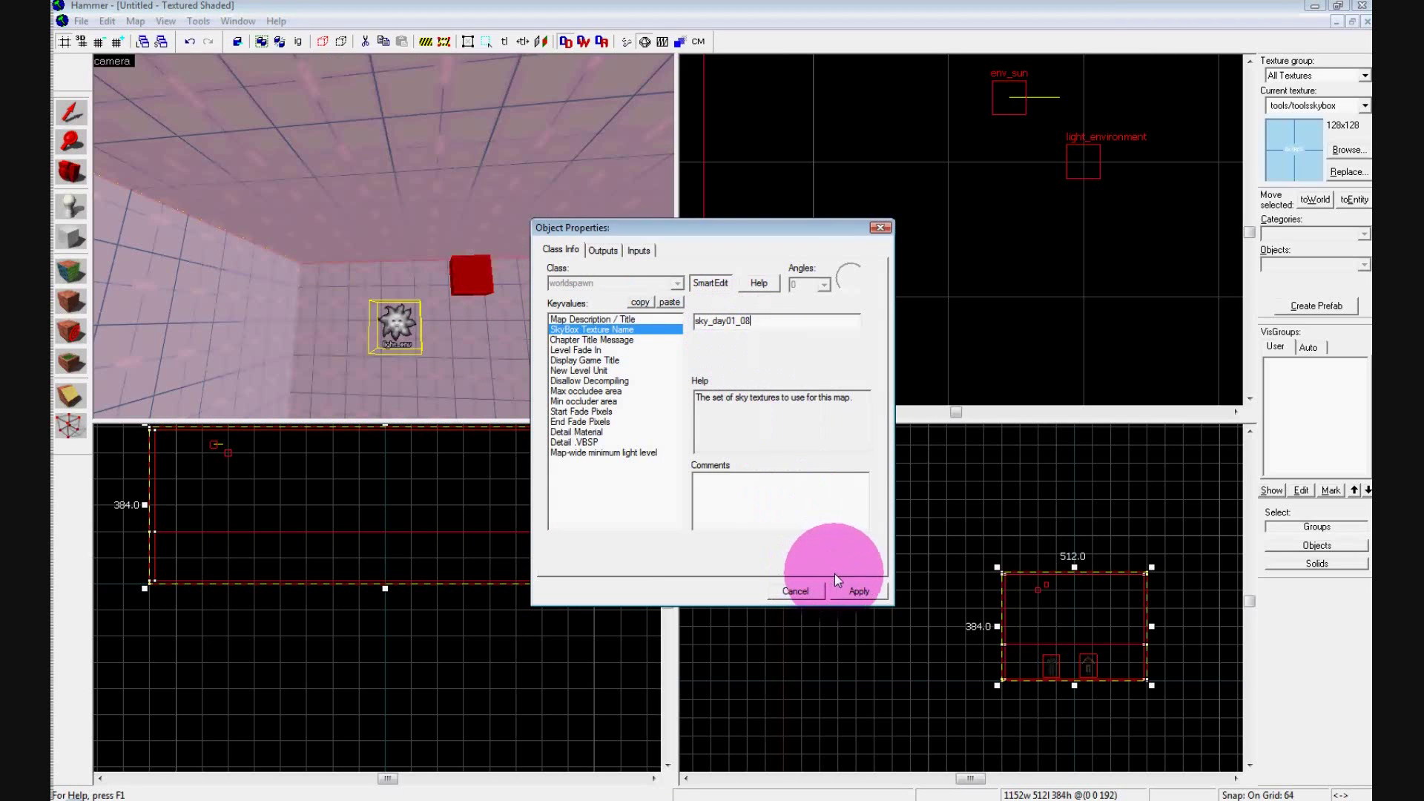
left_click(883, 226)
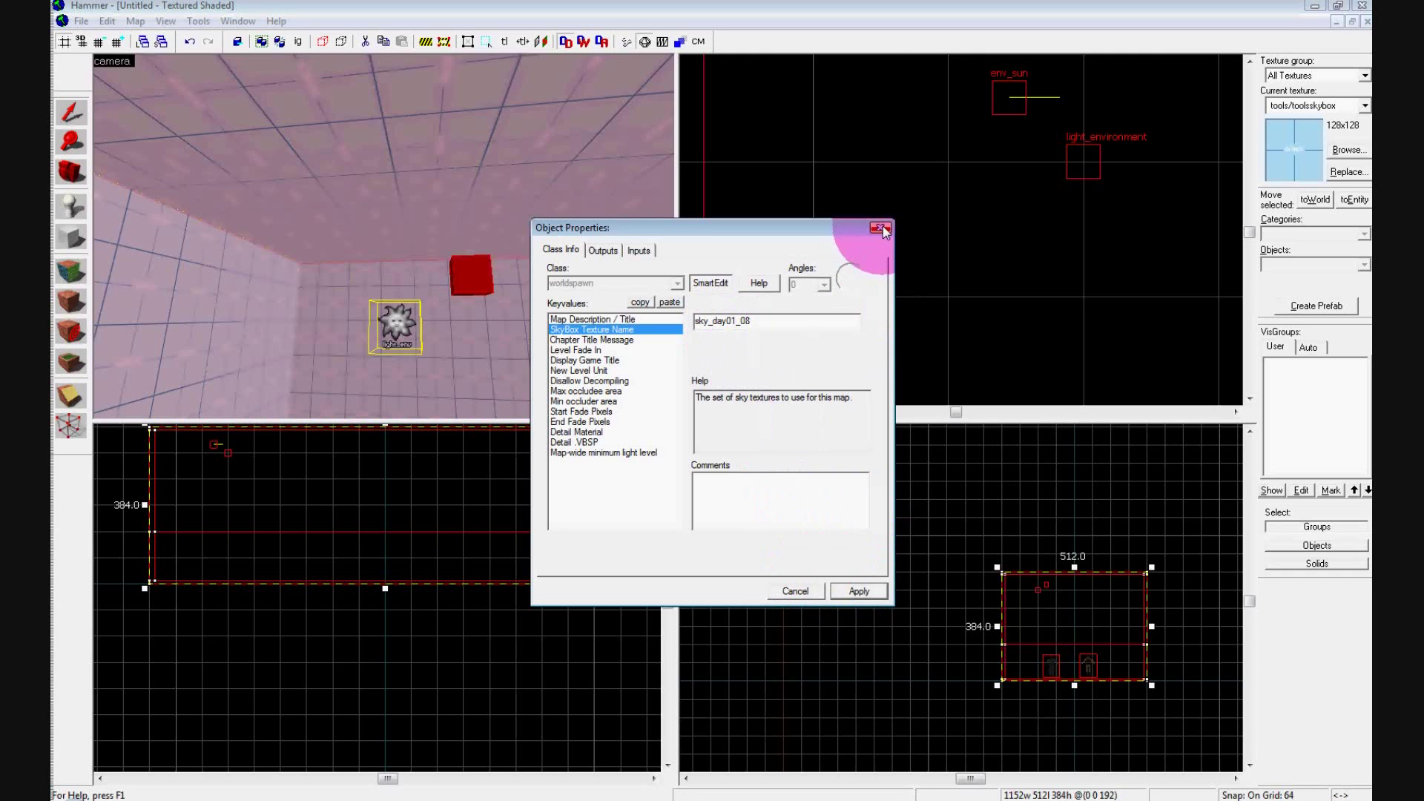
Close the map properties and open the light_environment entity's properties at its Brightness value
left_click(508, 281)
key("Down")
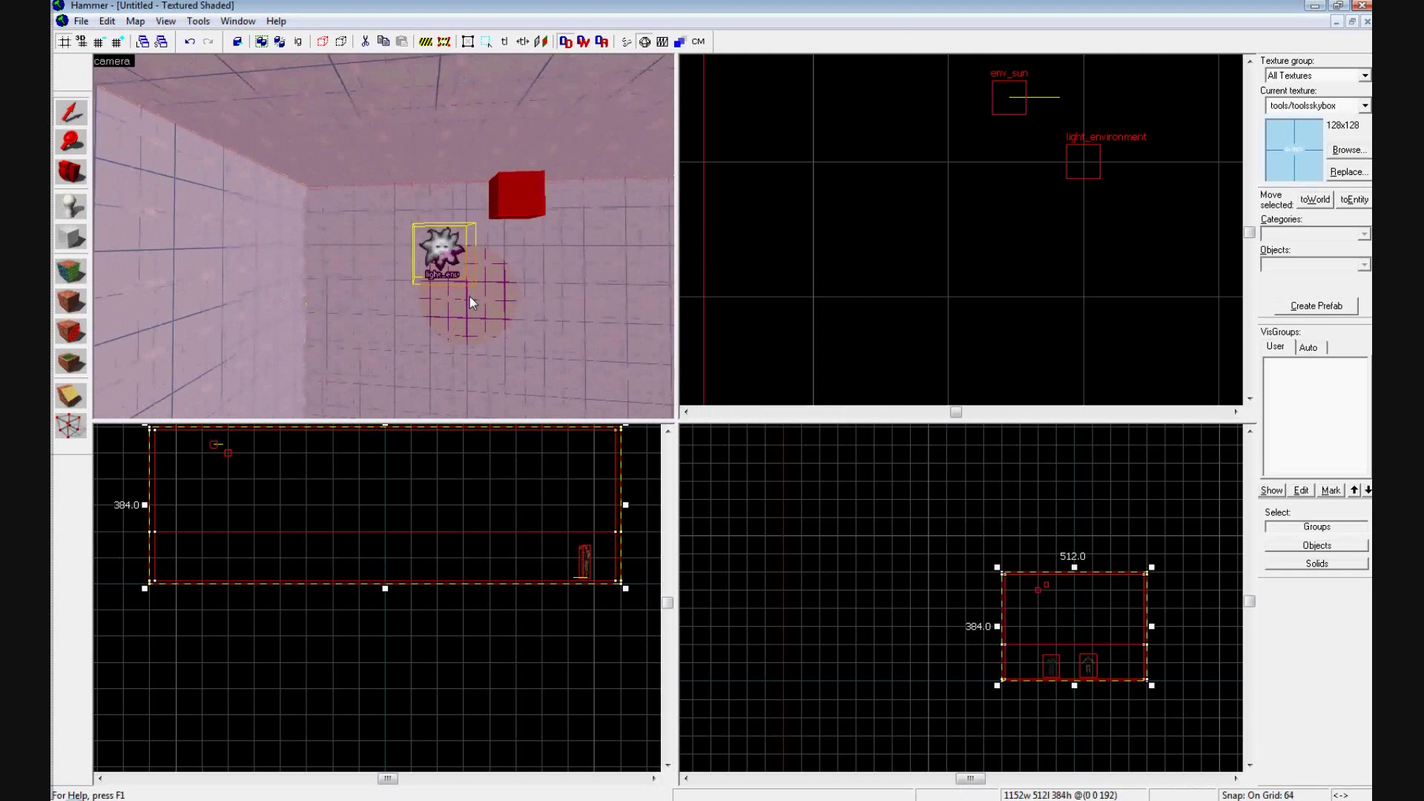
left_click(403, 248)
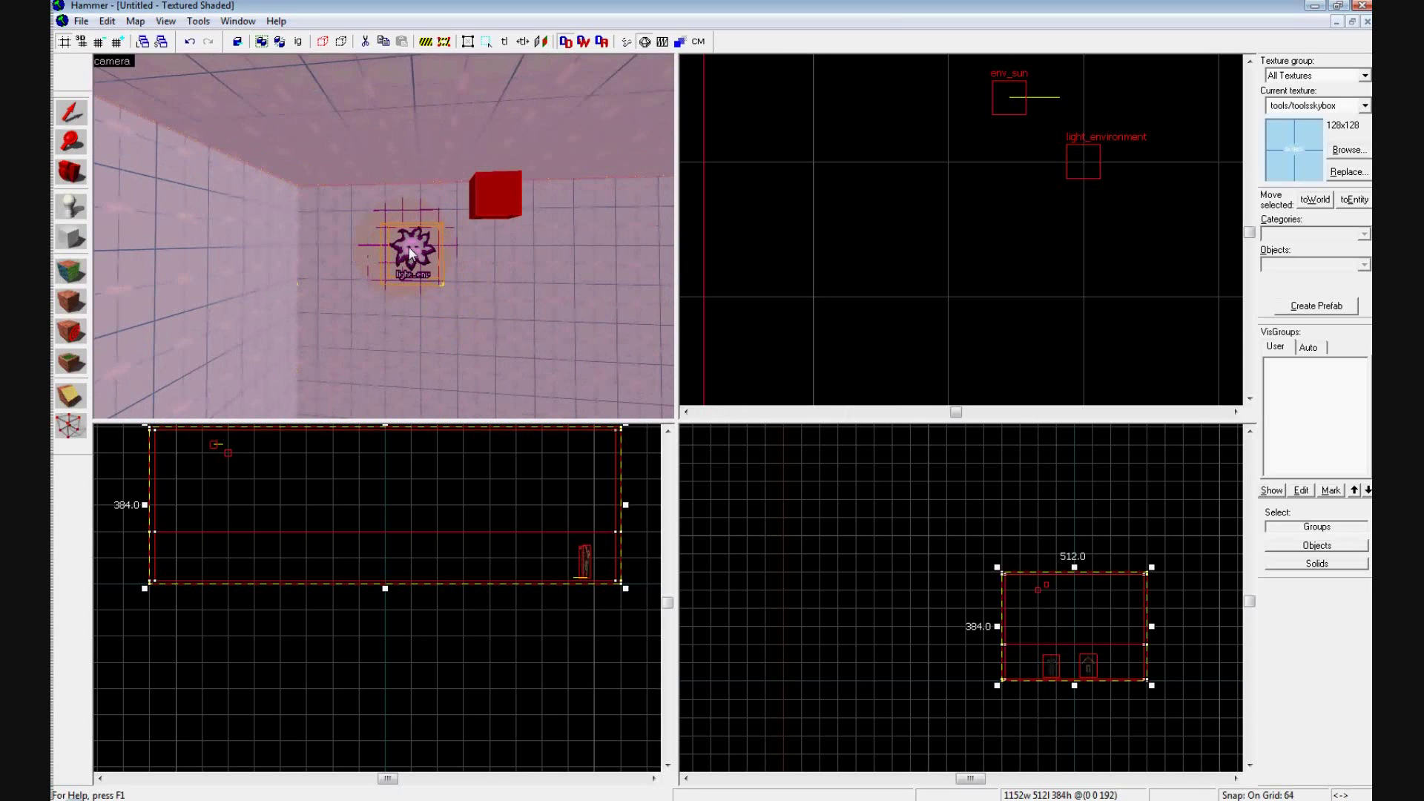
key("w")
key("d")
left_click(454, 189)
key("d")
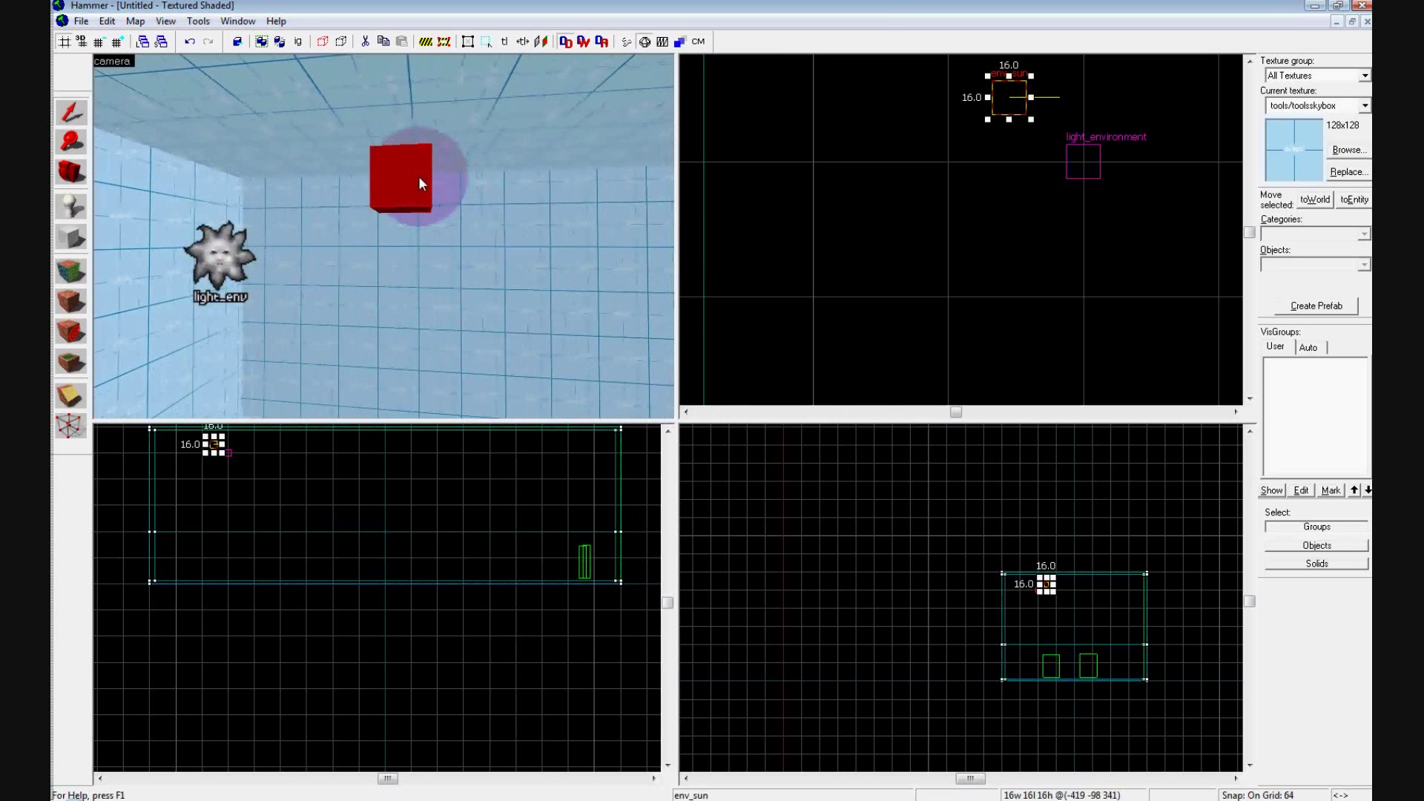
key("alt+Return")
left_click(221, 252)
key("a")
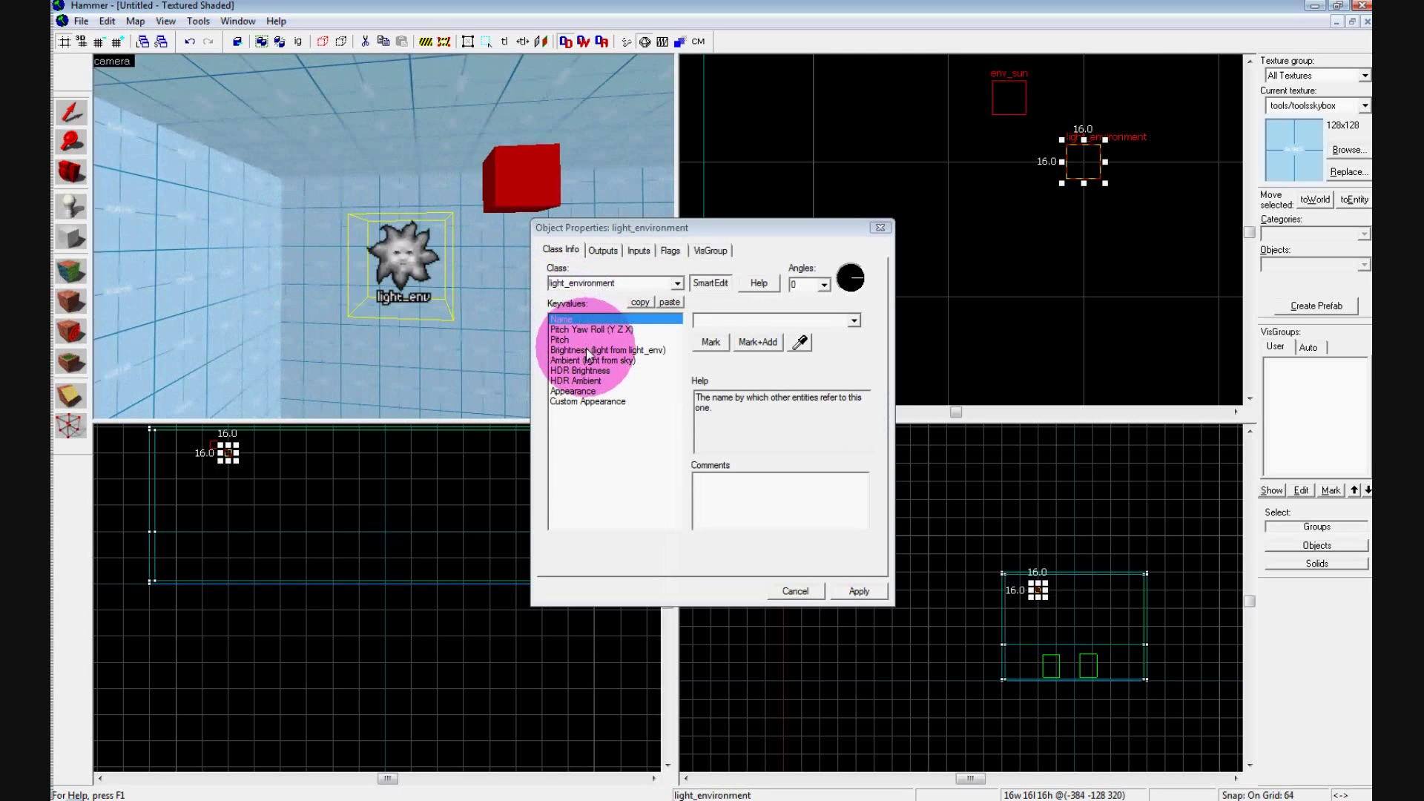
left_click(586, 350)
left_click(848, 672)
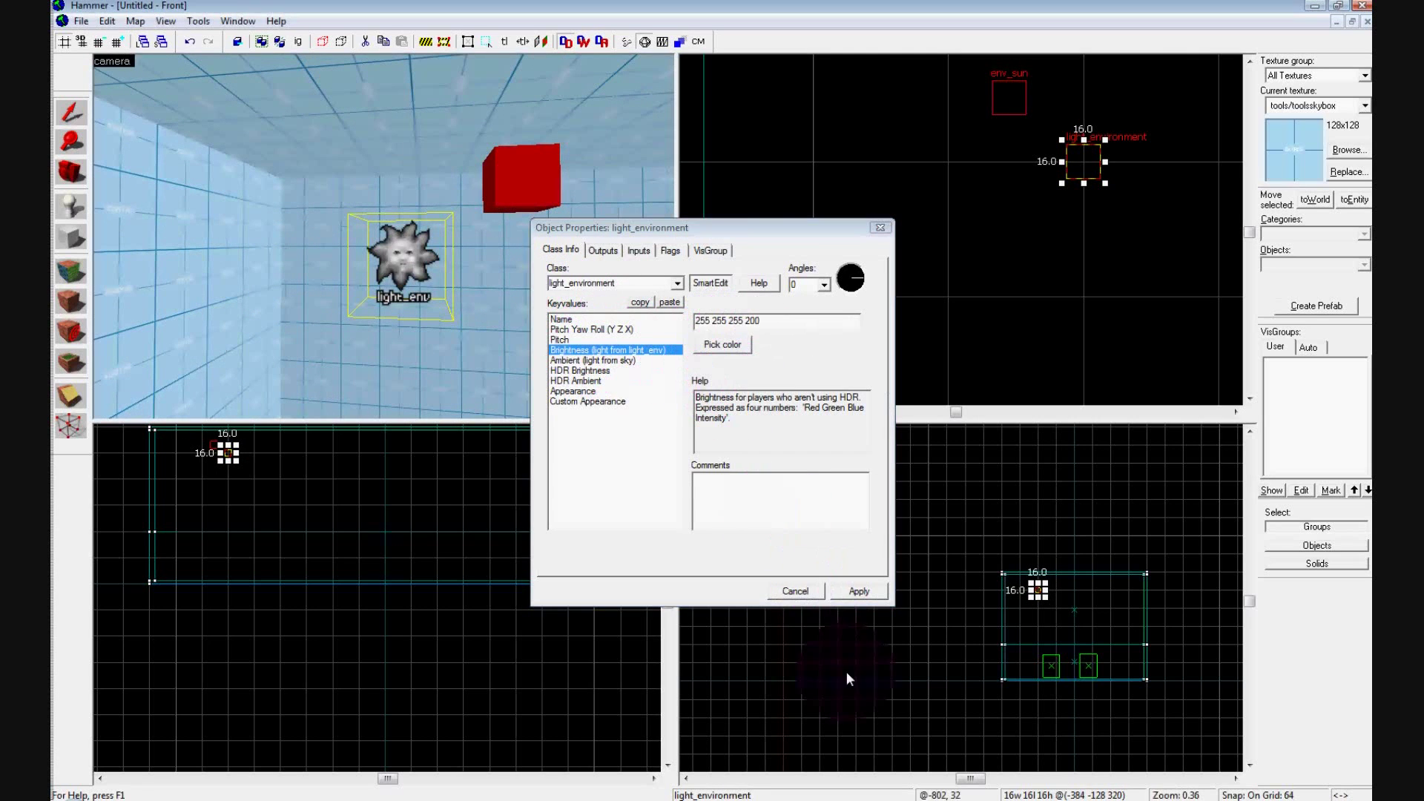
left_click(860, 797)
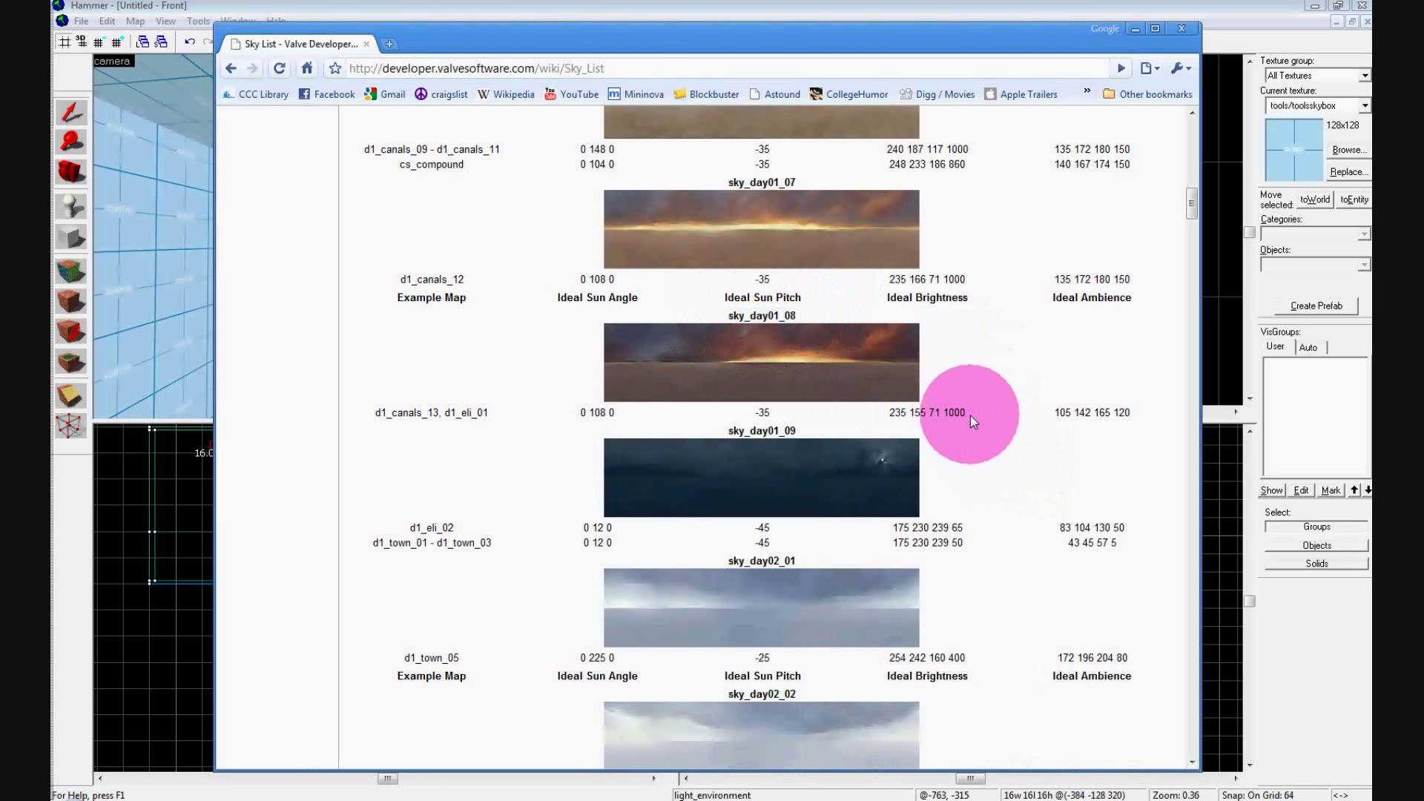
left_click_drag(970, 416, 891, 419)
key("ctrl+c")
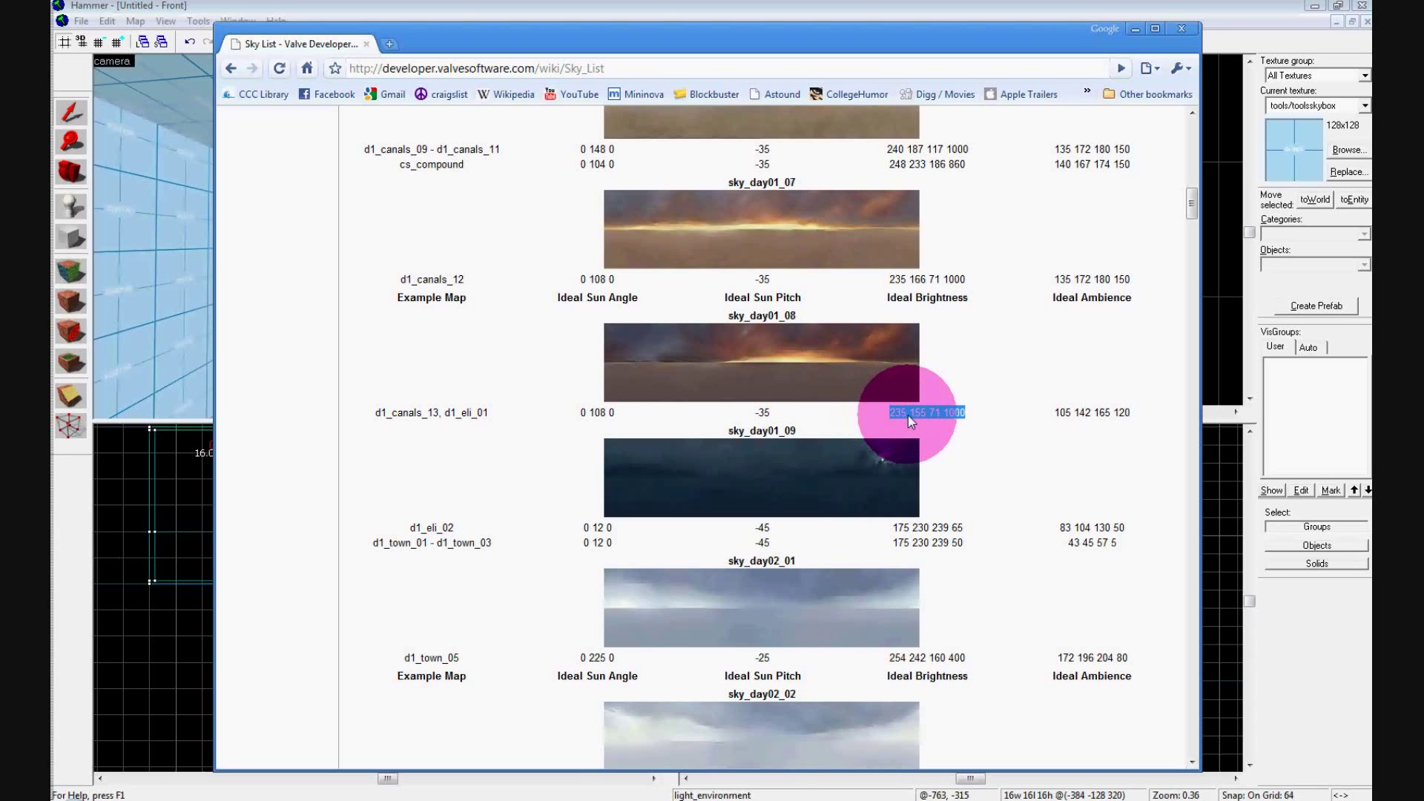
left_click(526, 766)
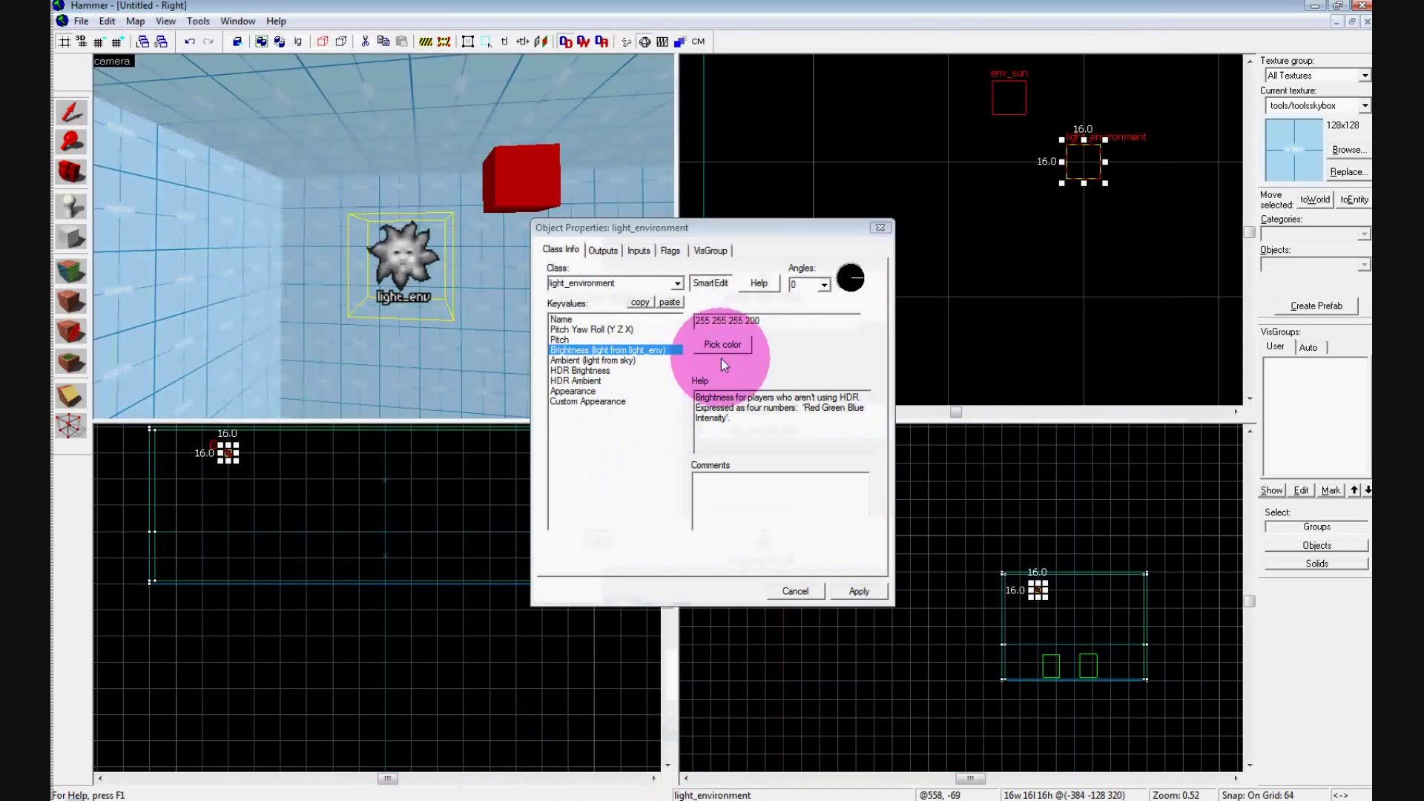
left_click_drag(772, 323, 572, 318)
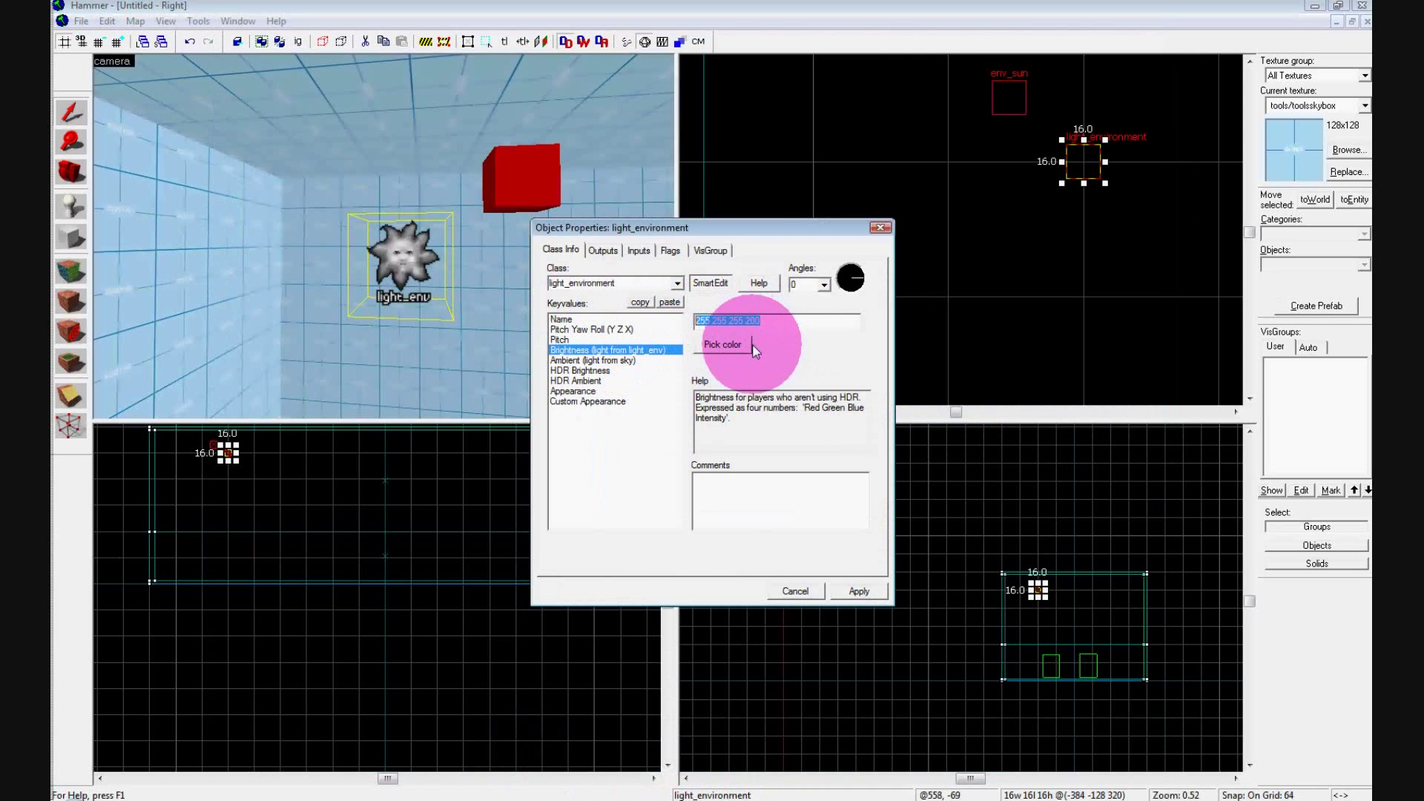
key("ctrl+v")
left_click(618, 359)
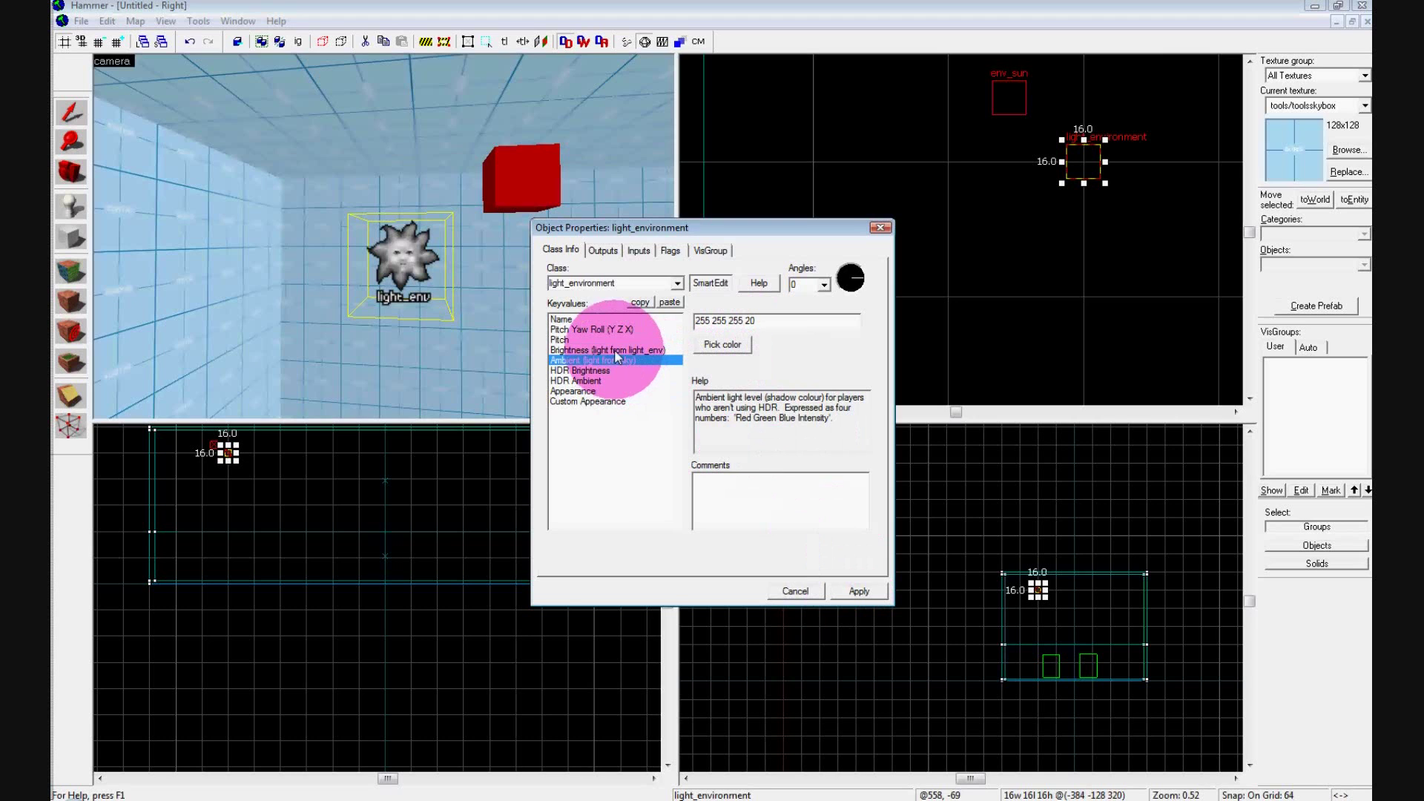
left_click(888, 798)
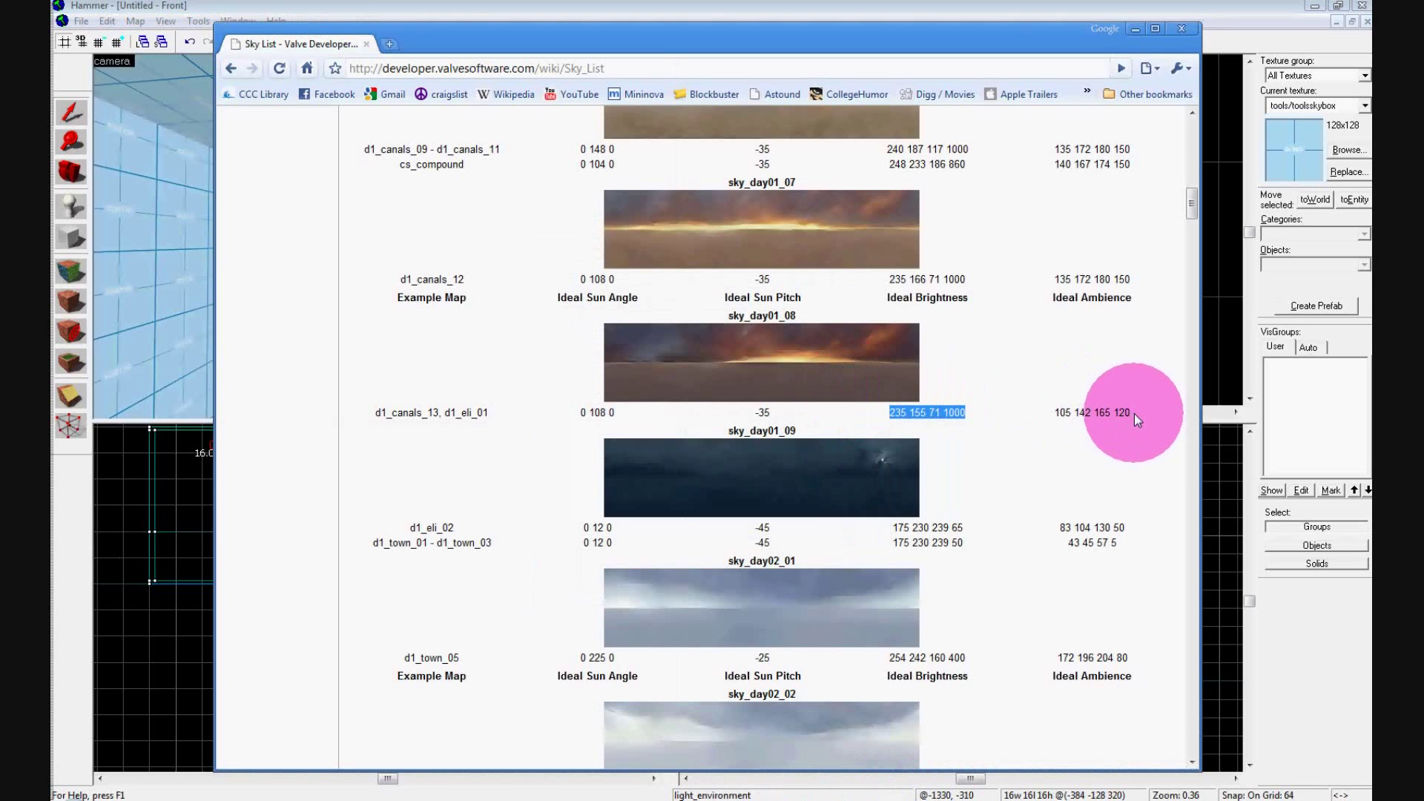
left_click_drag(1134, 413, 1058, 414)
key("ctrl+c")
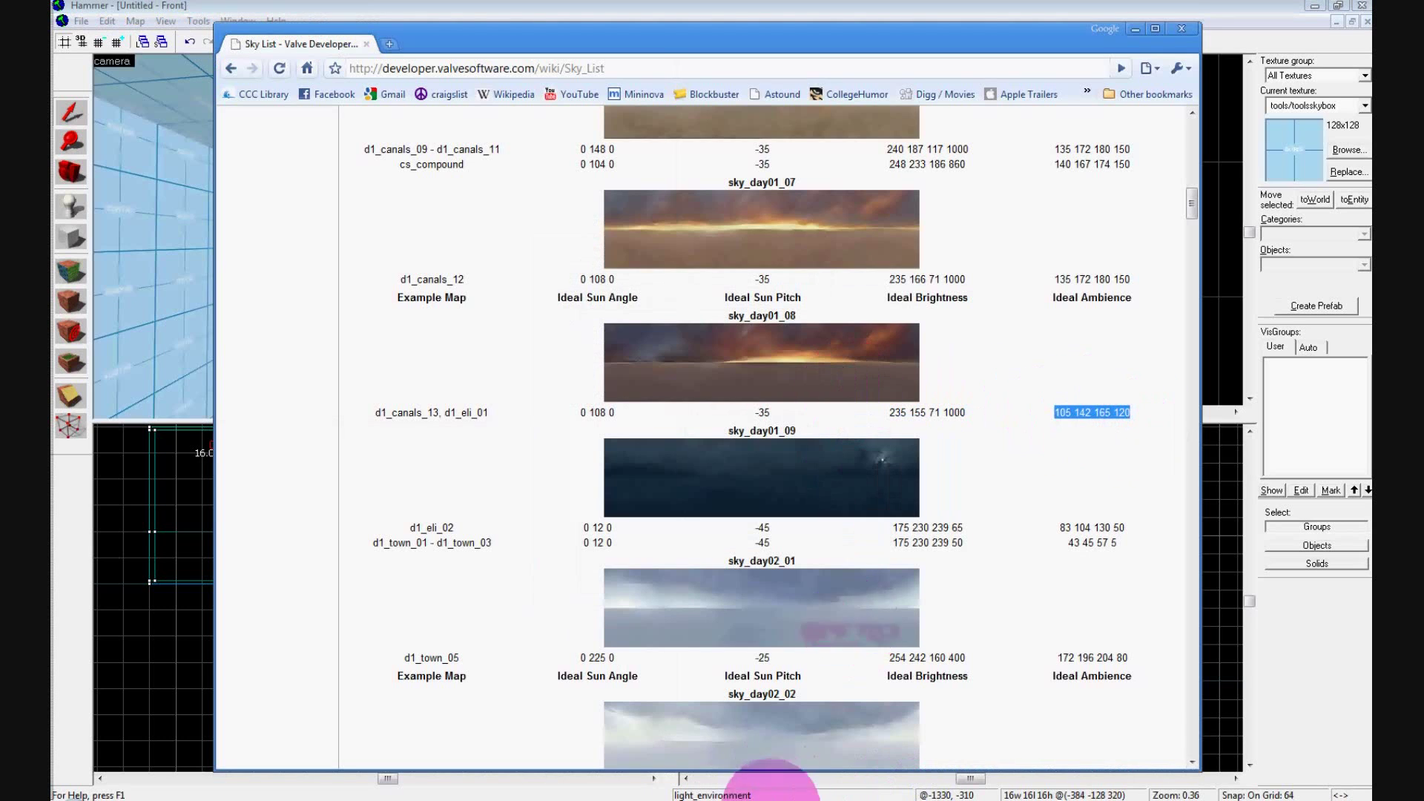
left_click(512, 797)
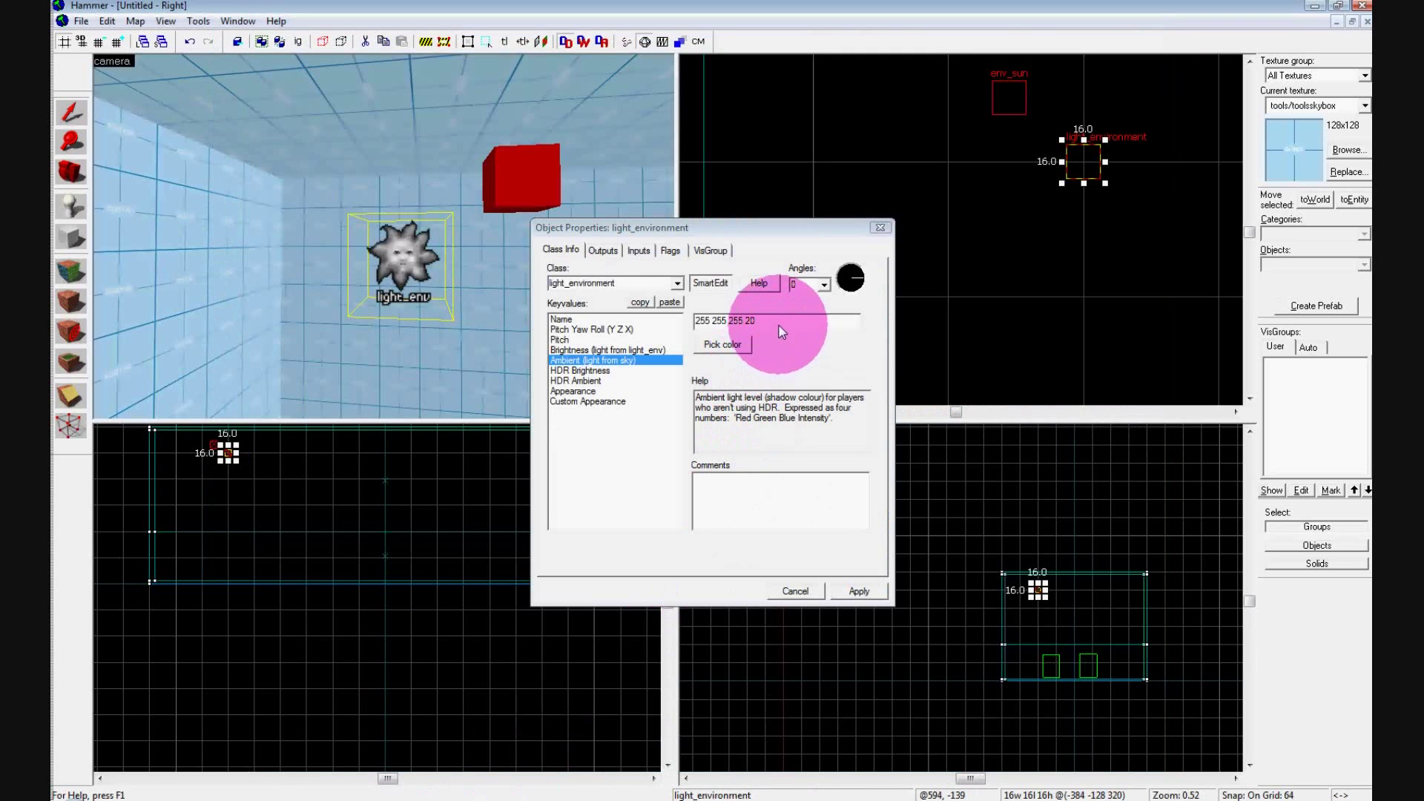
left_click_drag(780, 323, 661, 329)
key("ctrl+v")
left_click(848, 592)
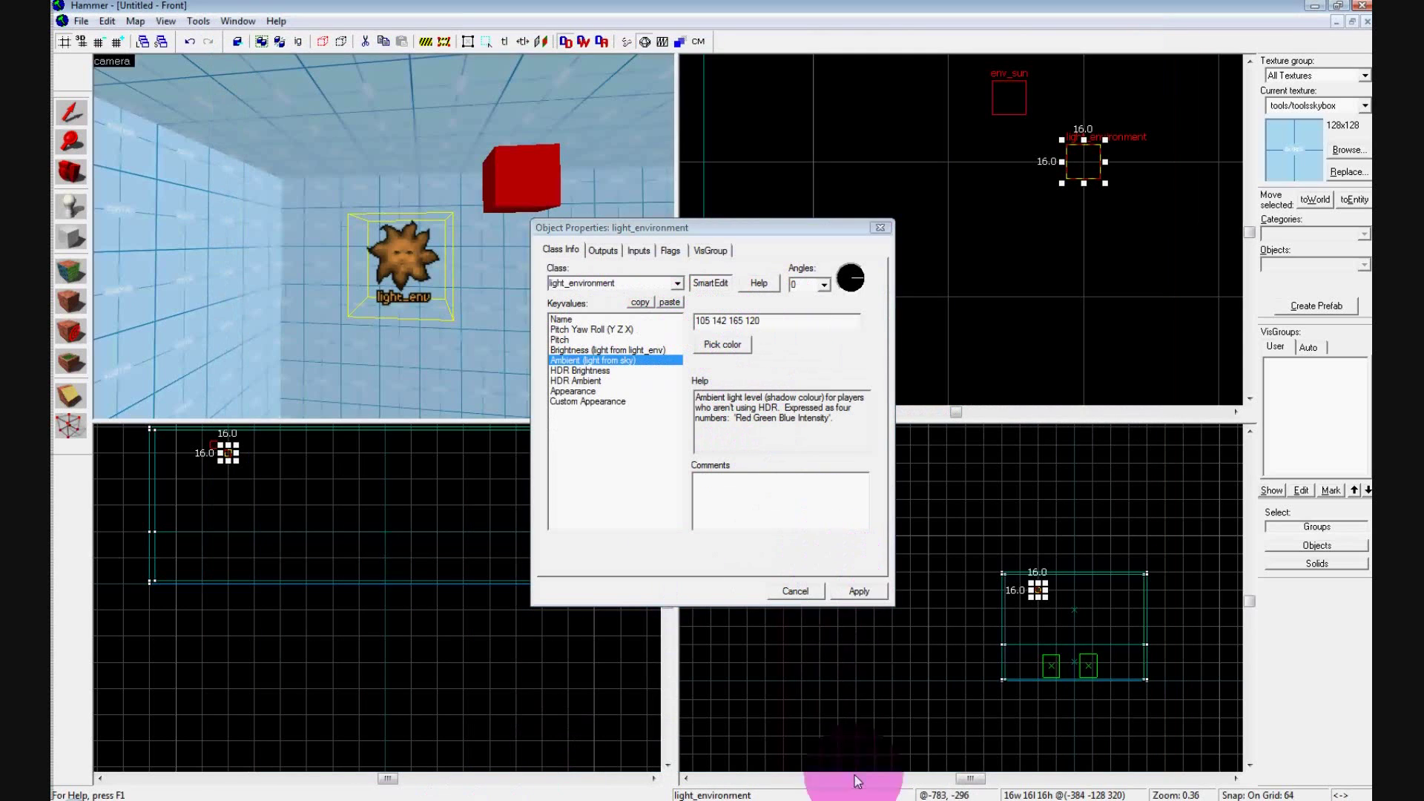
Consult the Sky List in the browser, return to Hammer and set the light_environment's Pitch to -45
left_click(905, 793)
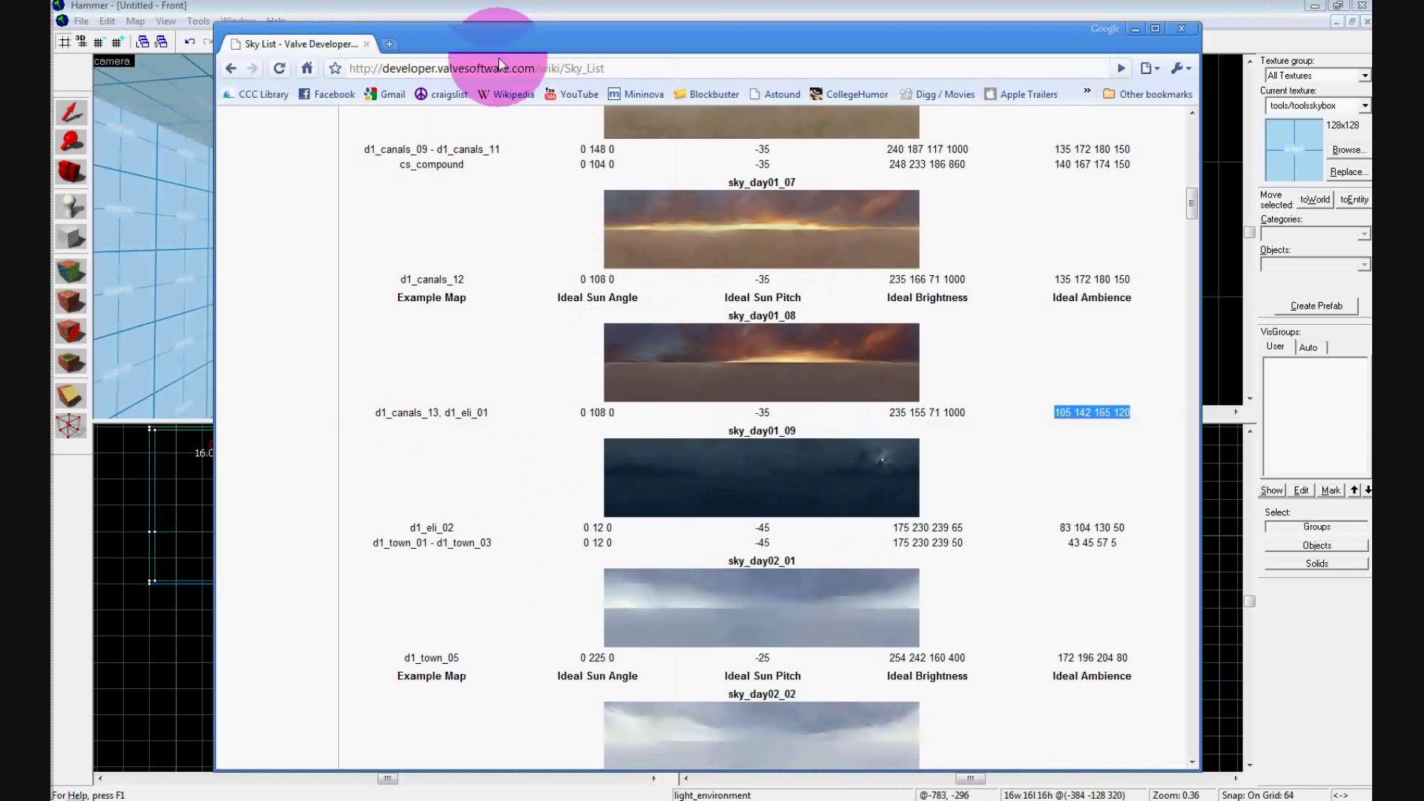
left_click(555, 792)
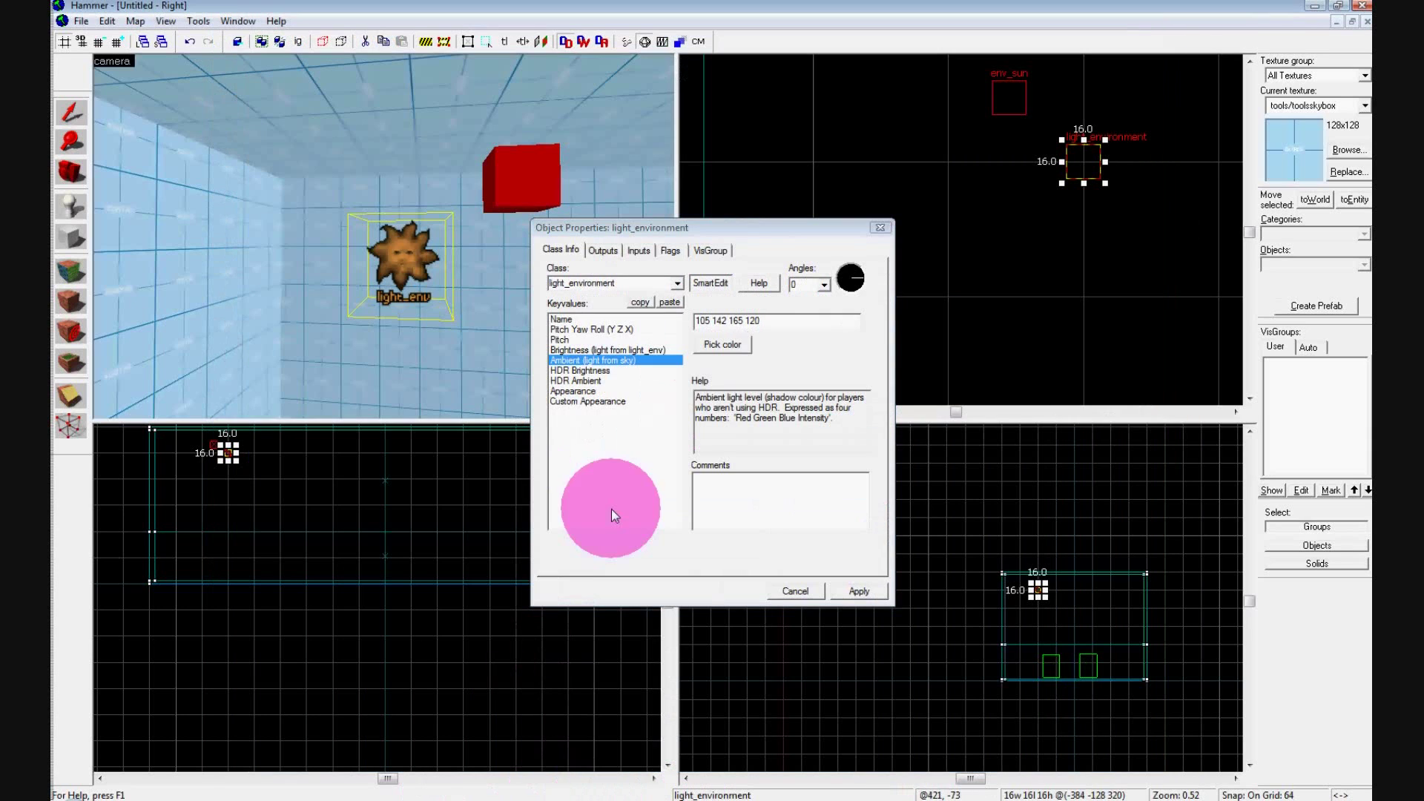
left_click(602, 339)
left_click(412, 313)
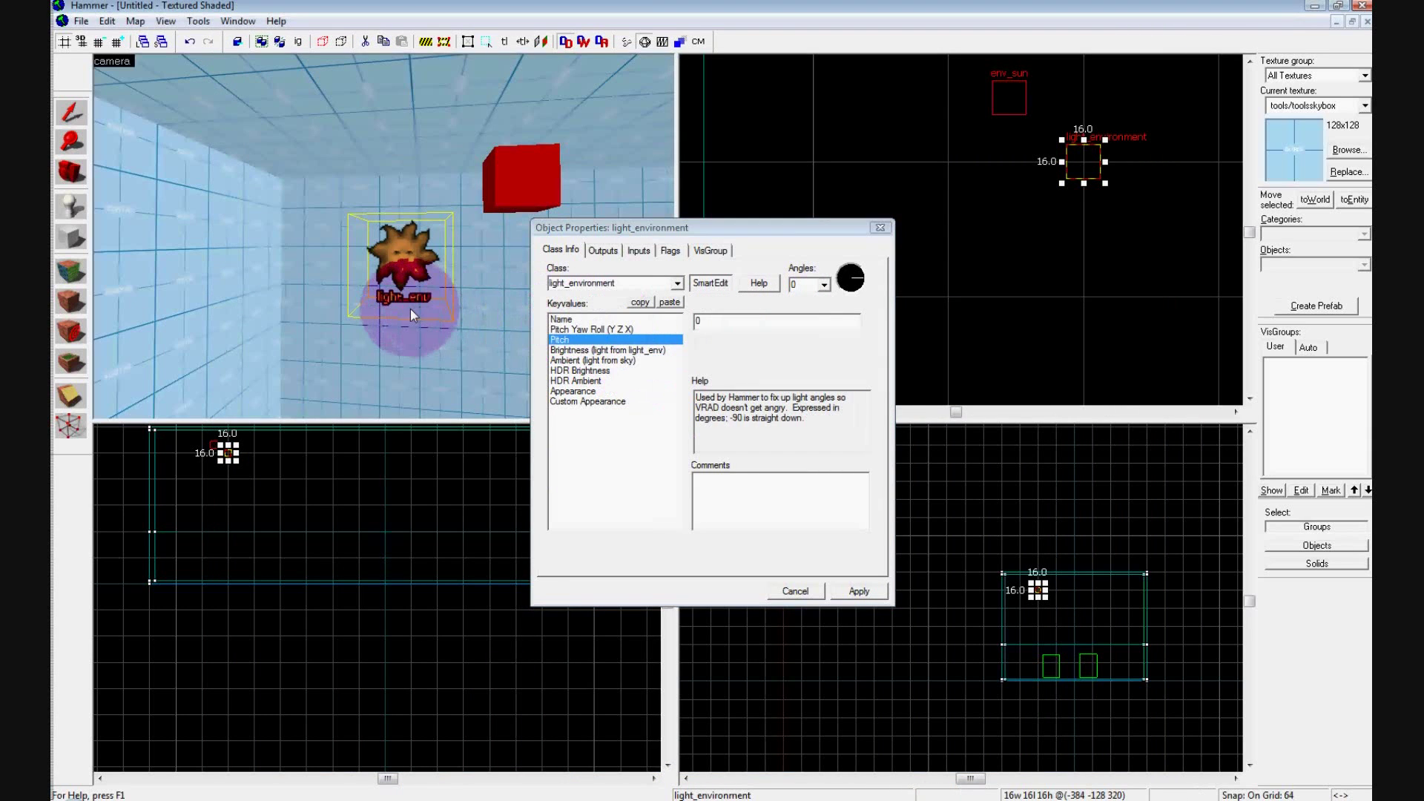
left_click_drag(411, 309, 411, 308)
left_click(754, 319)
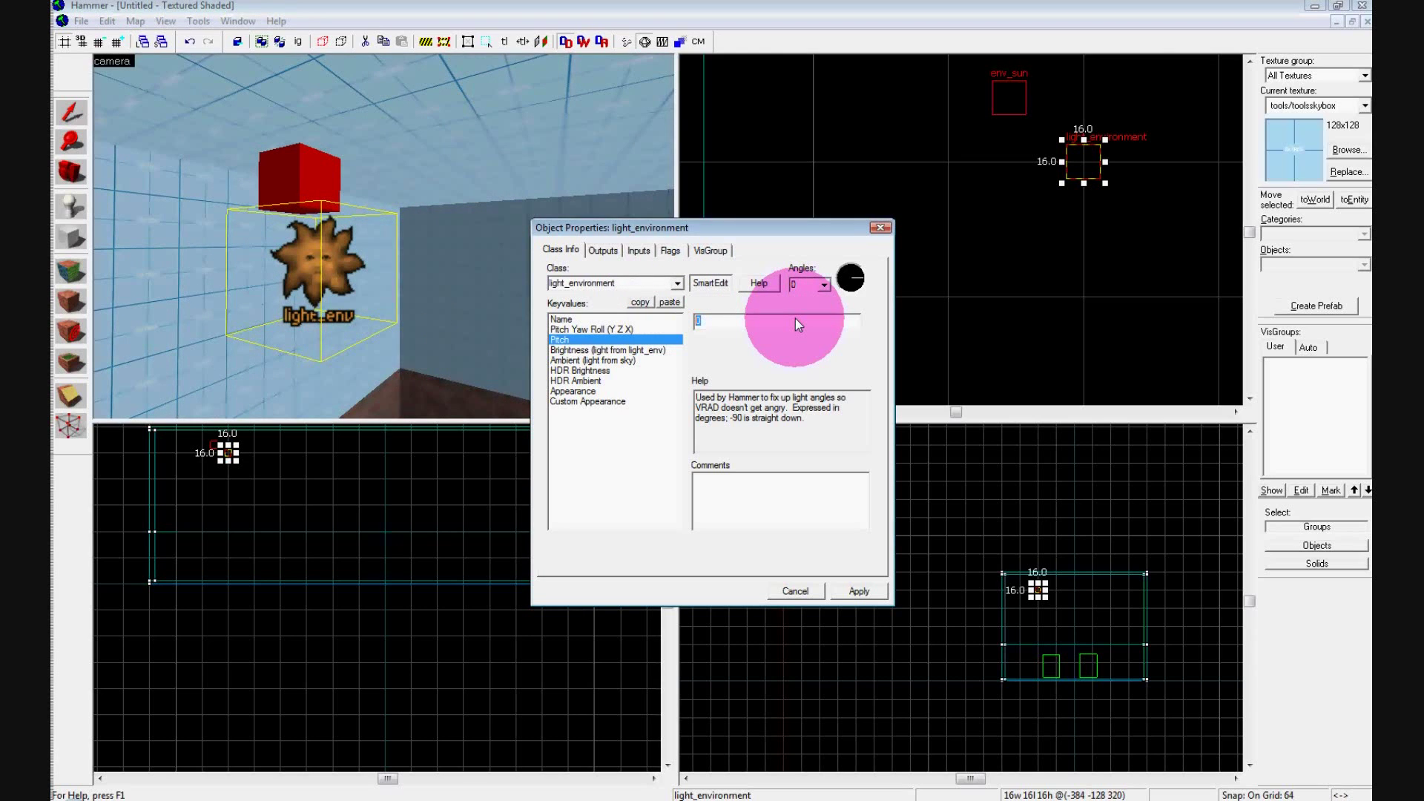
type("-45")
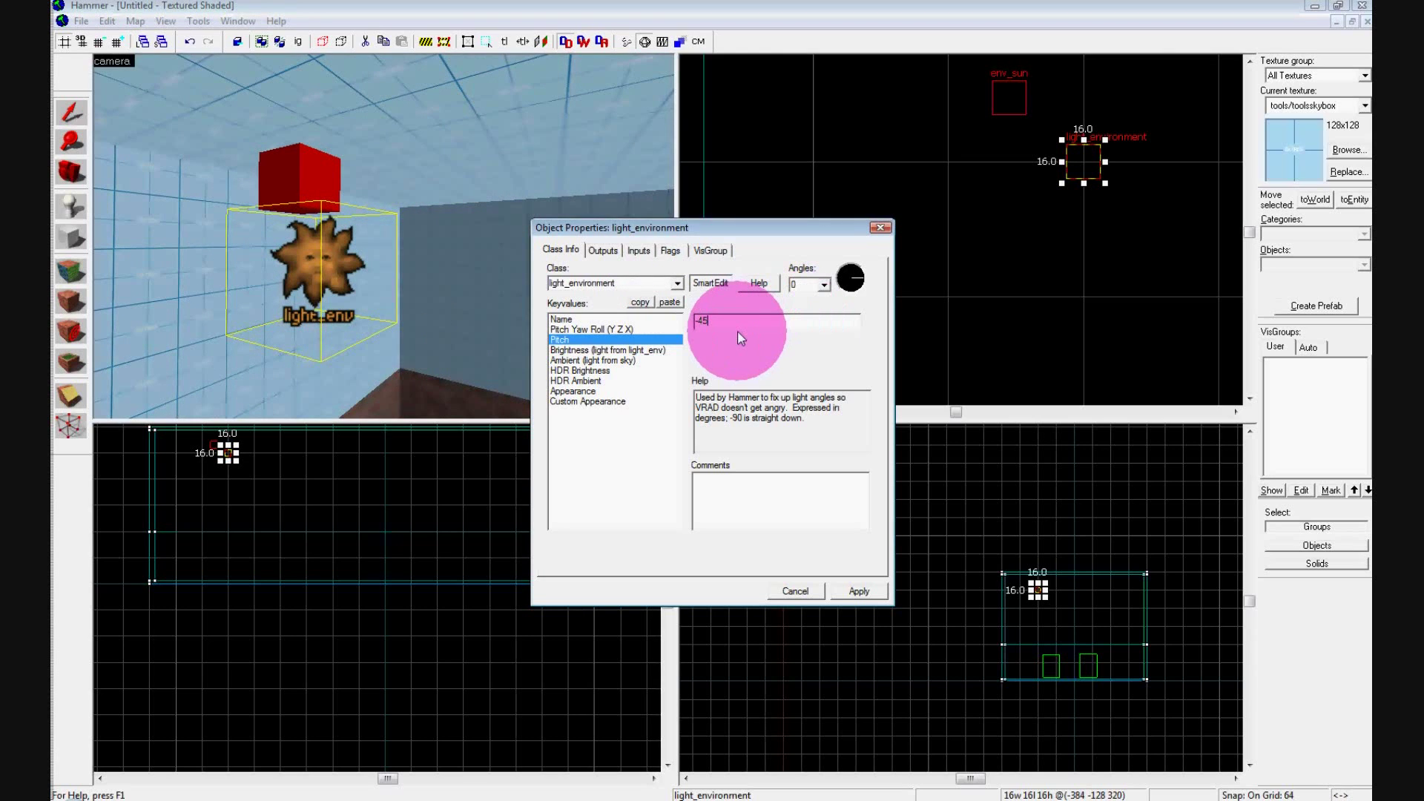
left_click(429, 266)
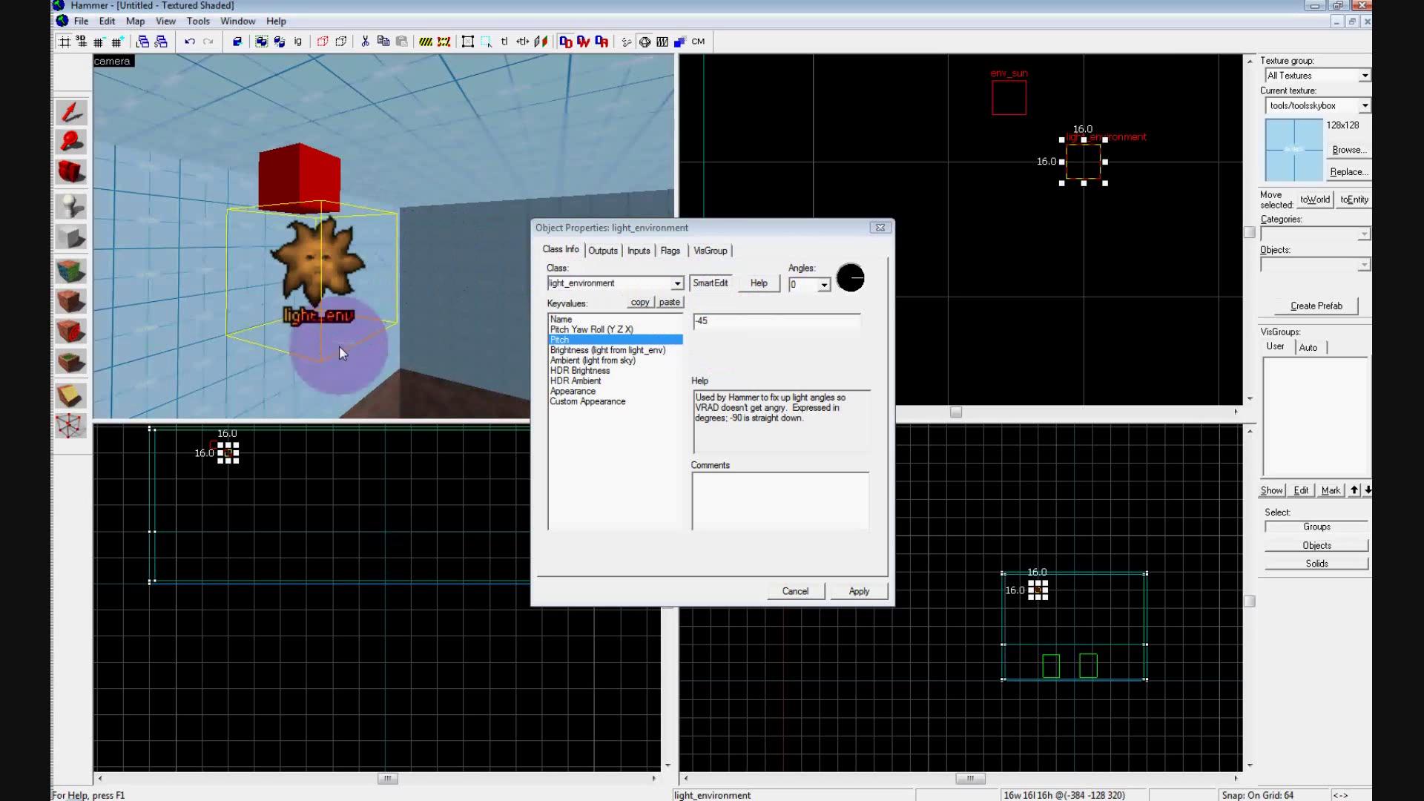
key("d")
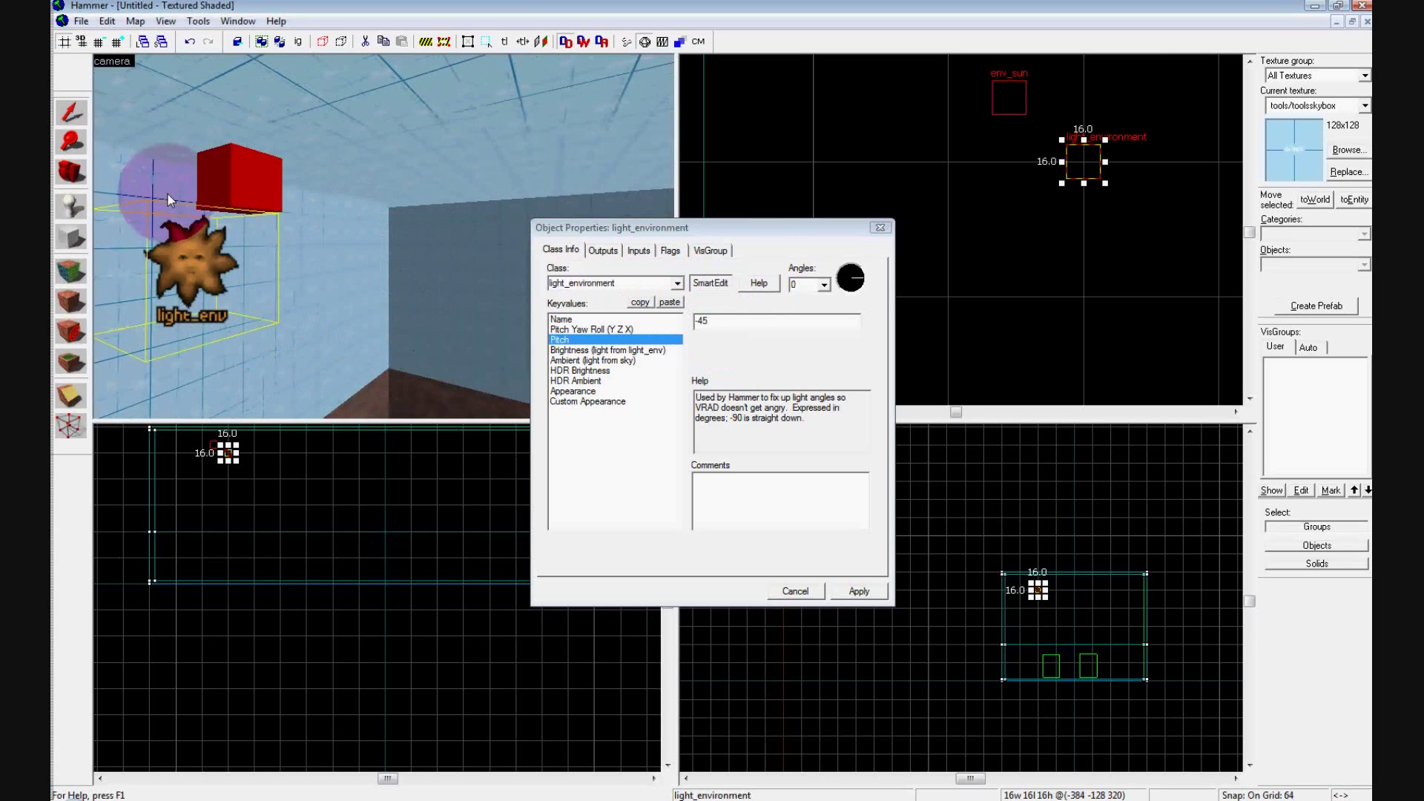
Rotate the light_environment's facing angle to 29 degrees, apply the change and close its properties
scroll(1084, 270, "down", 3)
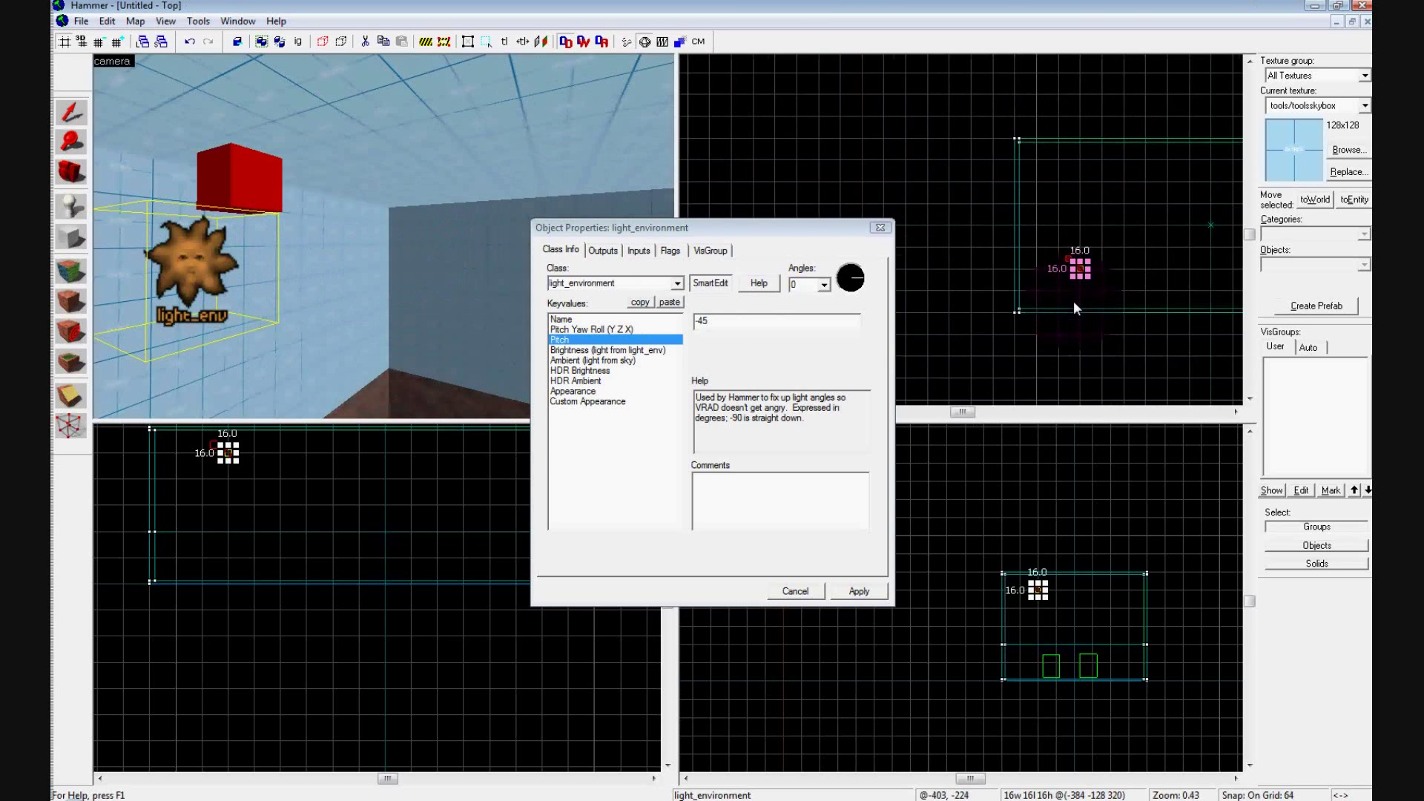
left_click(850, 276)
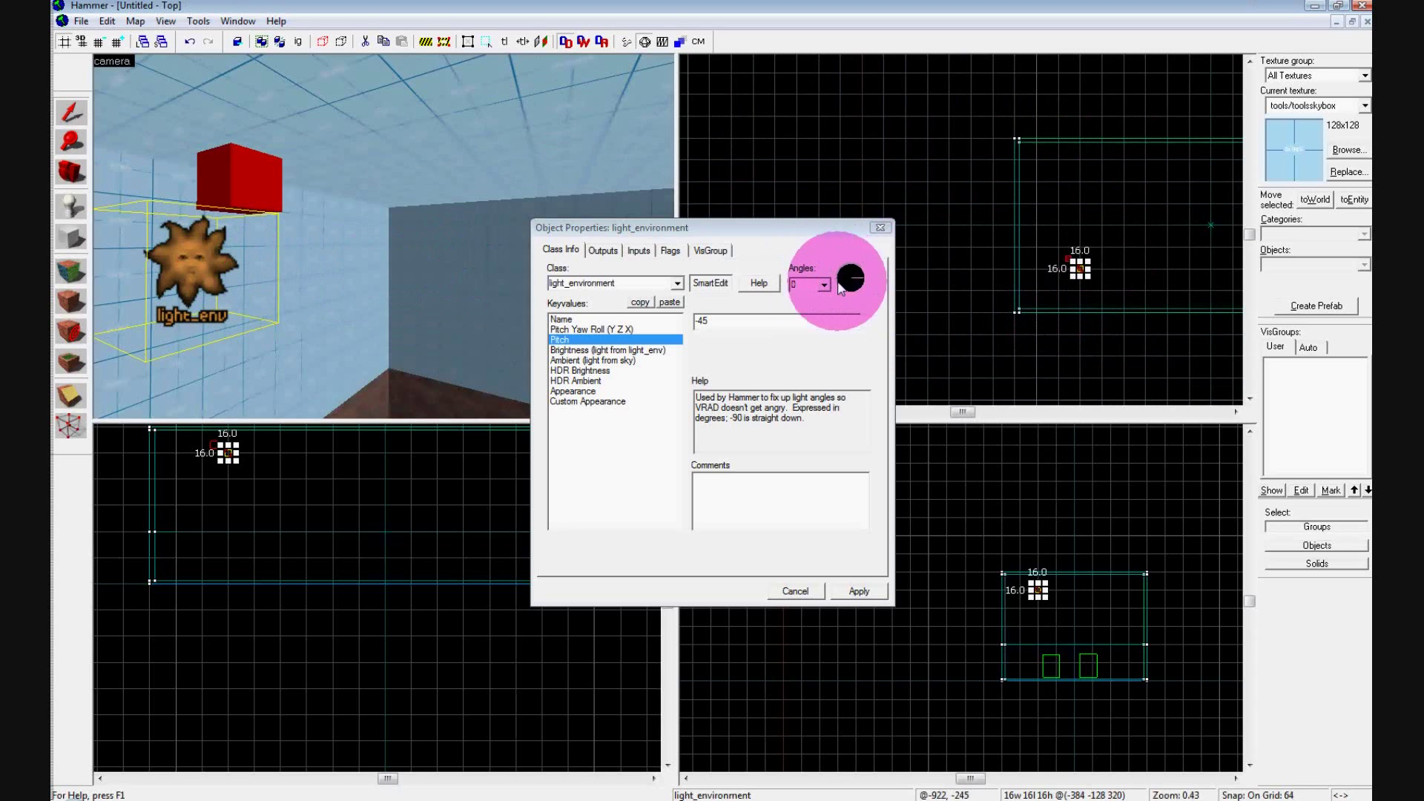
left_click_drag(853, 279, 859, 278)
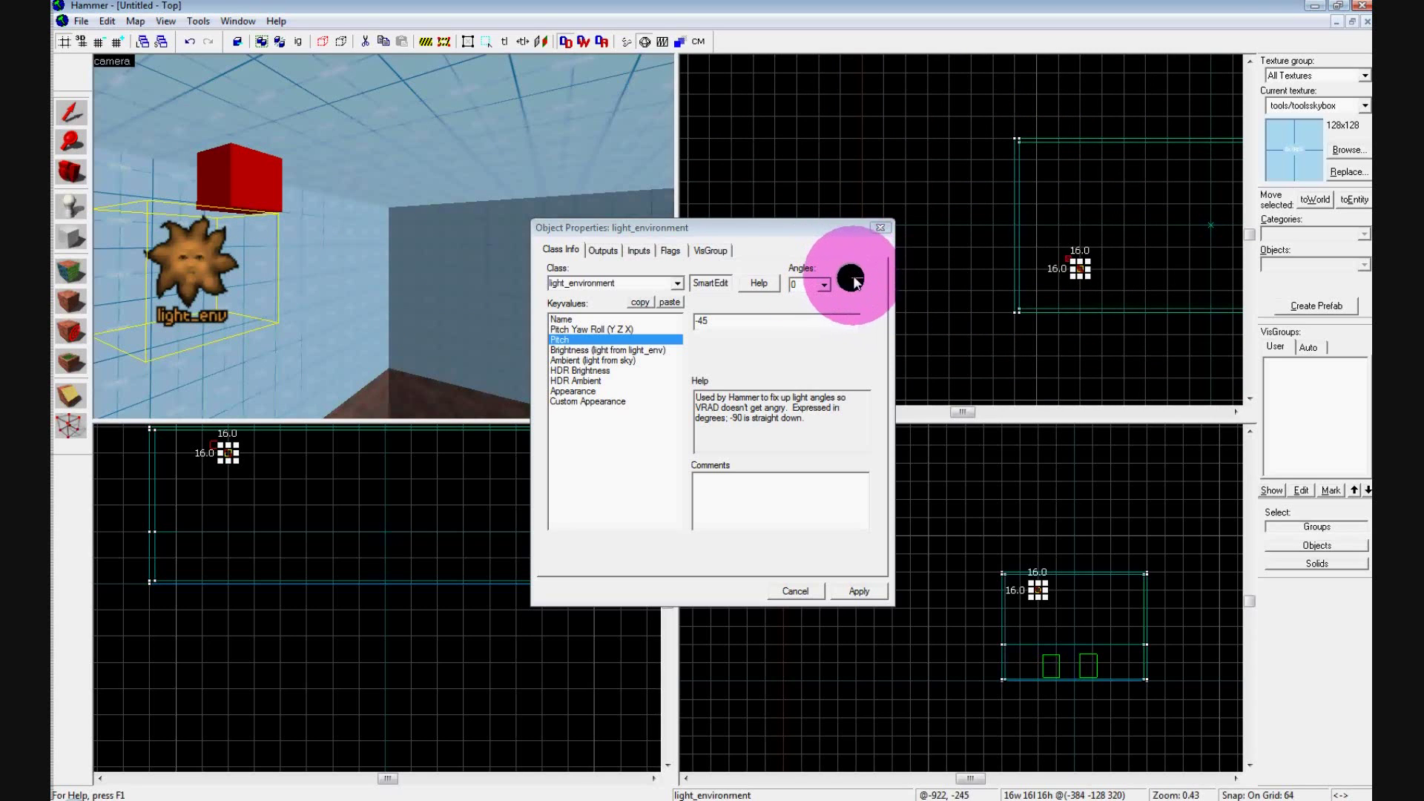
scroll(1075, 265, "right", 1)
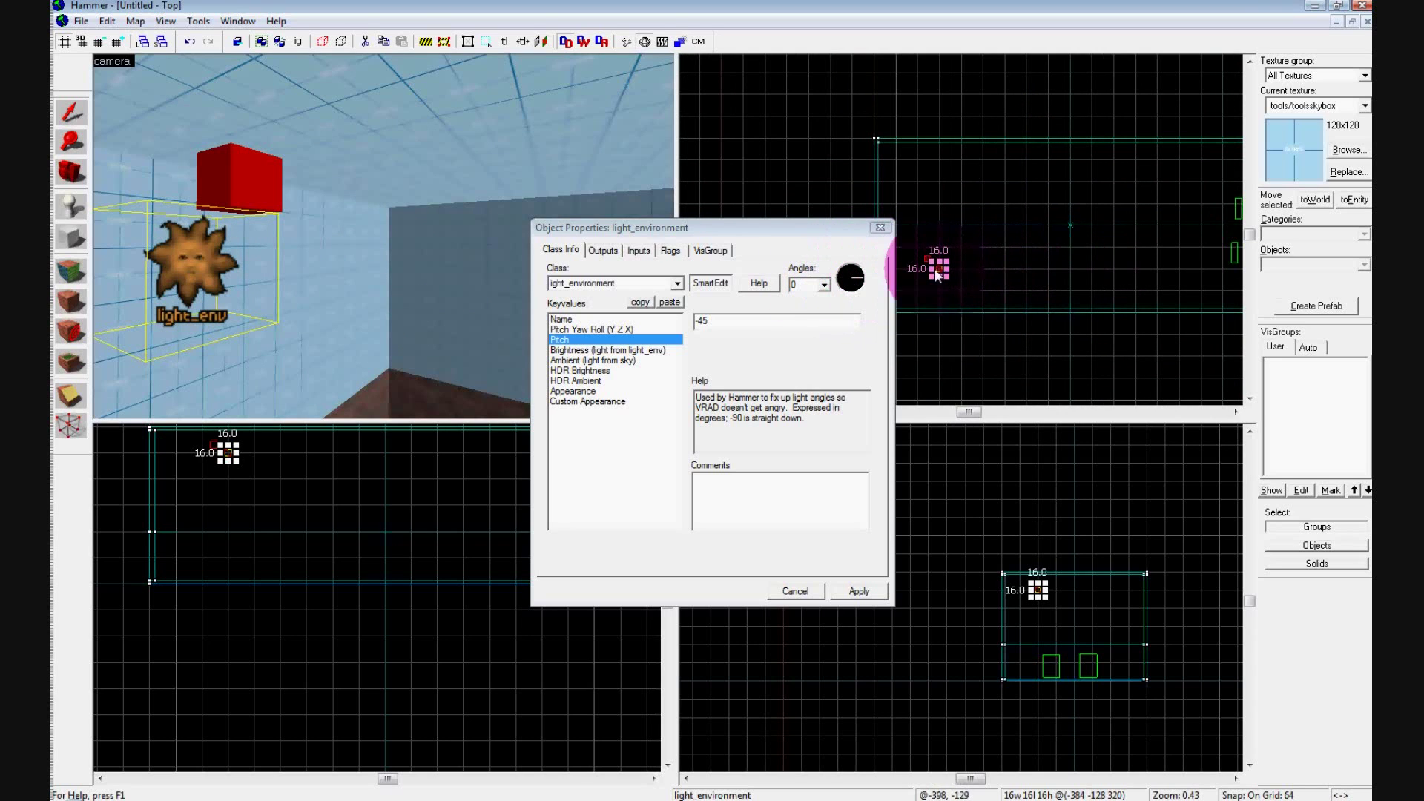
left_click_drag(853, 278, 872, 267)
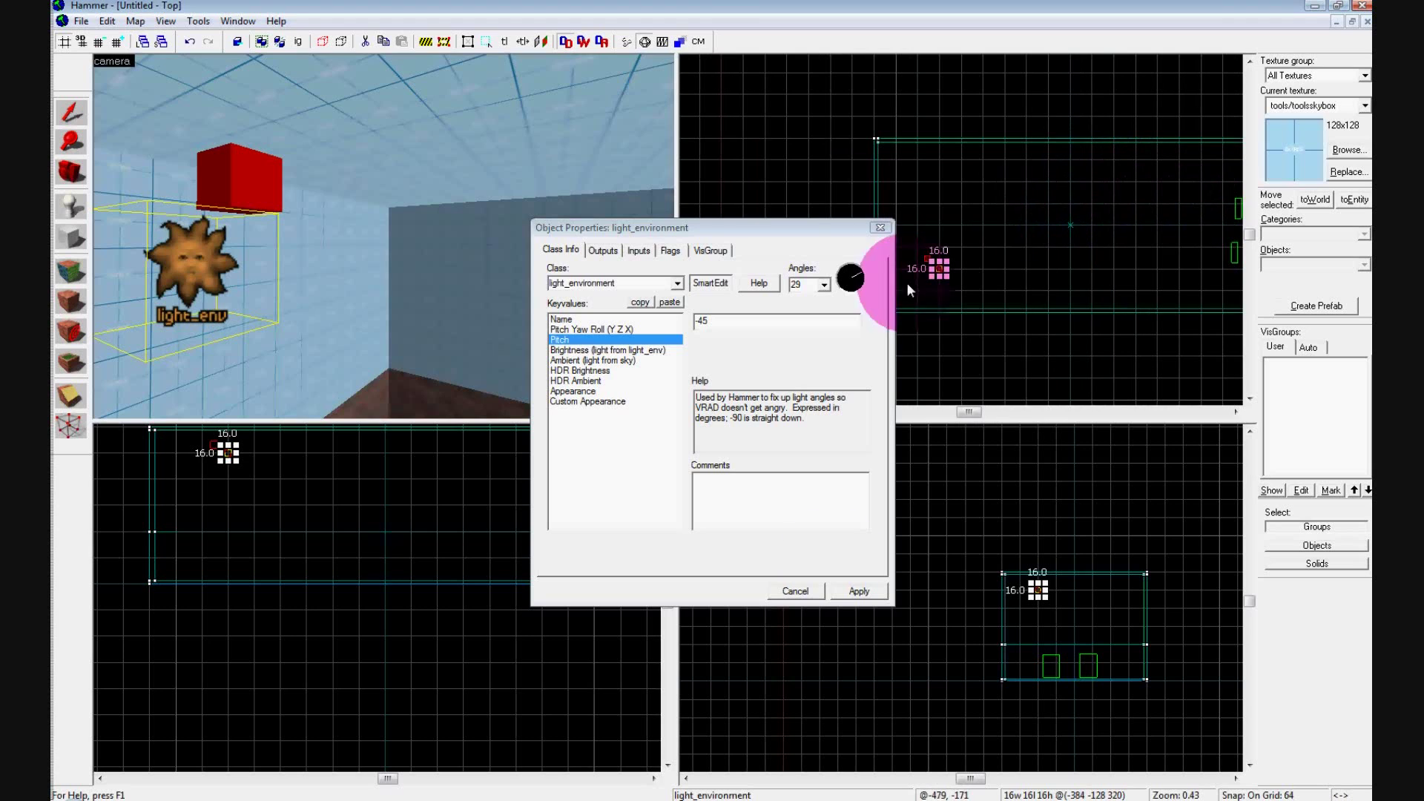
left_click(859, 591)
left_click(881, 228)
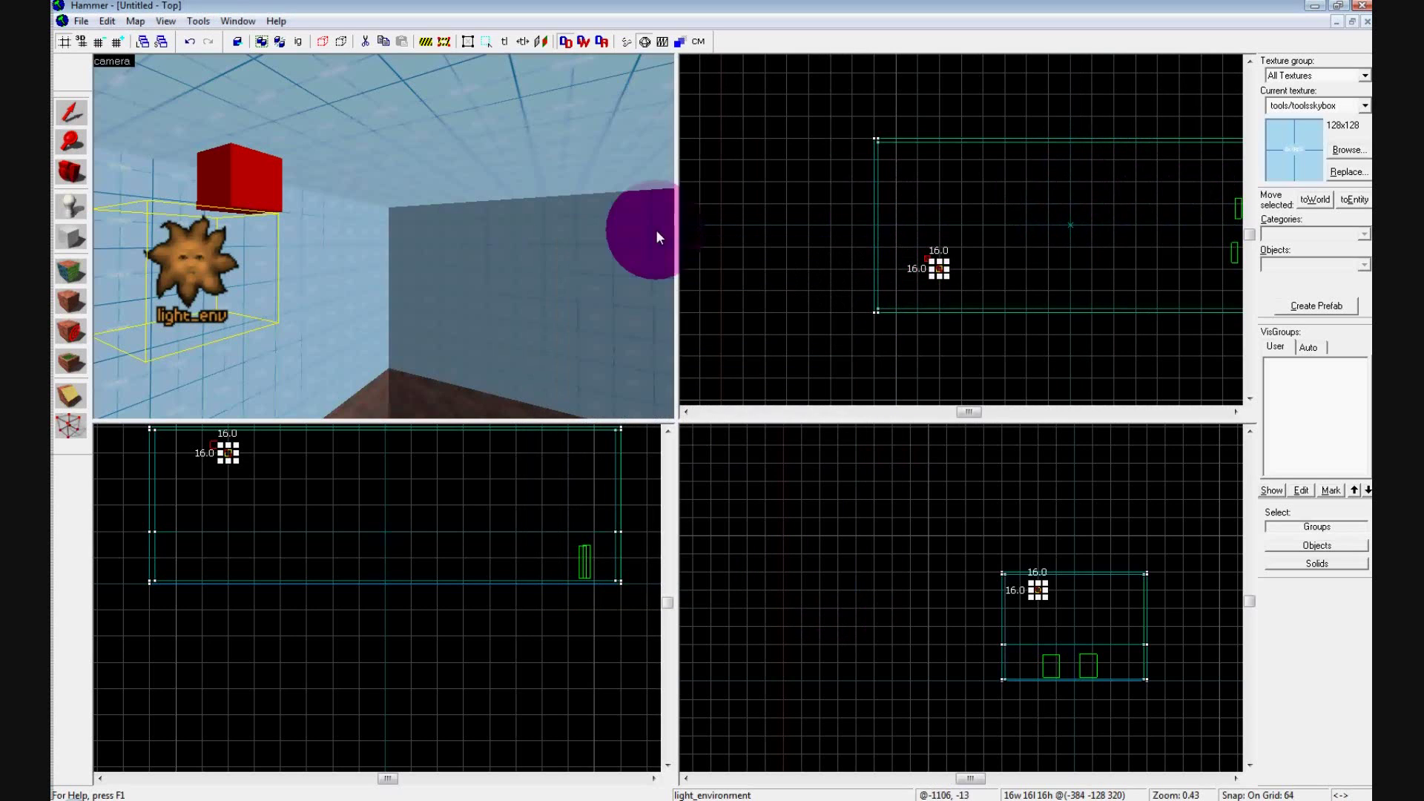
key("ctrl+s")
type("sd")
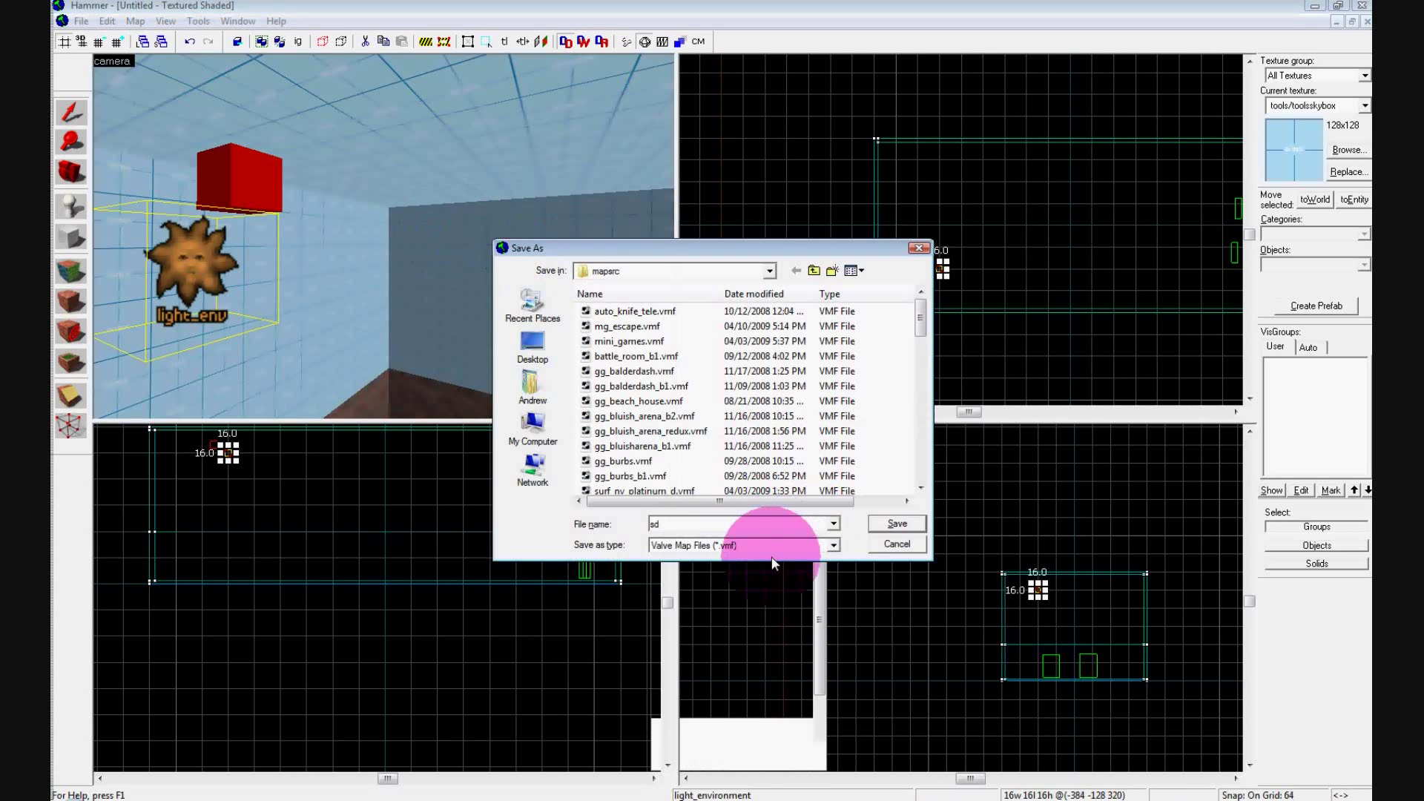
left_click(892, 543)
Place a sky_camera entity at the centre of the room, at floor level, and inspect it in the 3D view
key("d")
key("s")
key("w")
key("a")
left_click(70, 207)
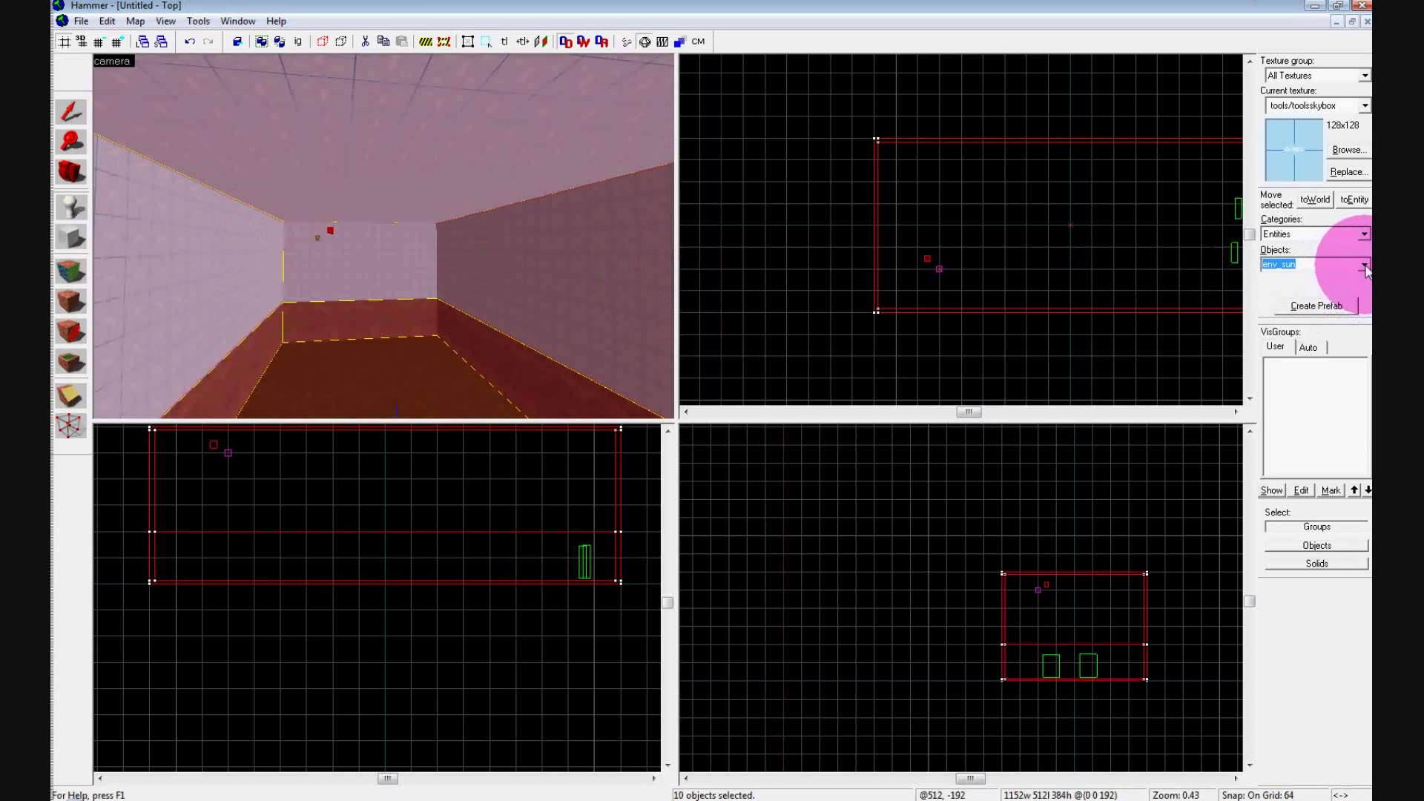
left_click(1366, 270)
left_click_drag(1367, 319, 1368, 412)
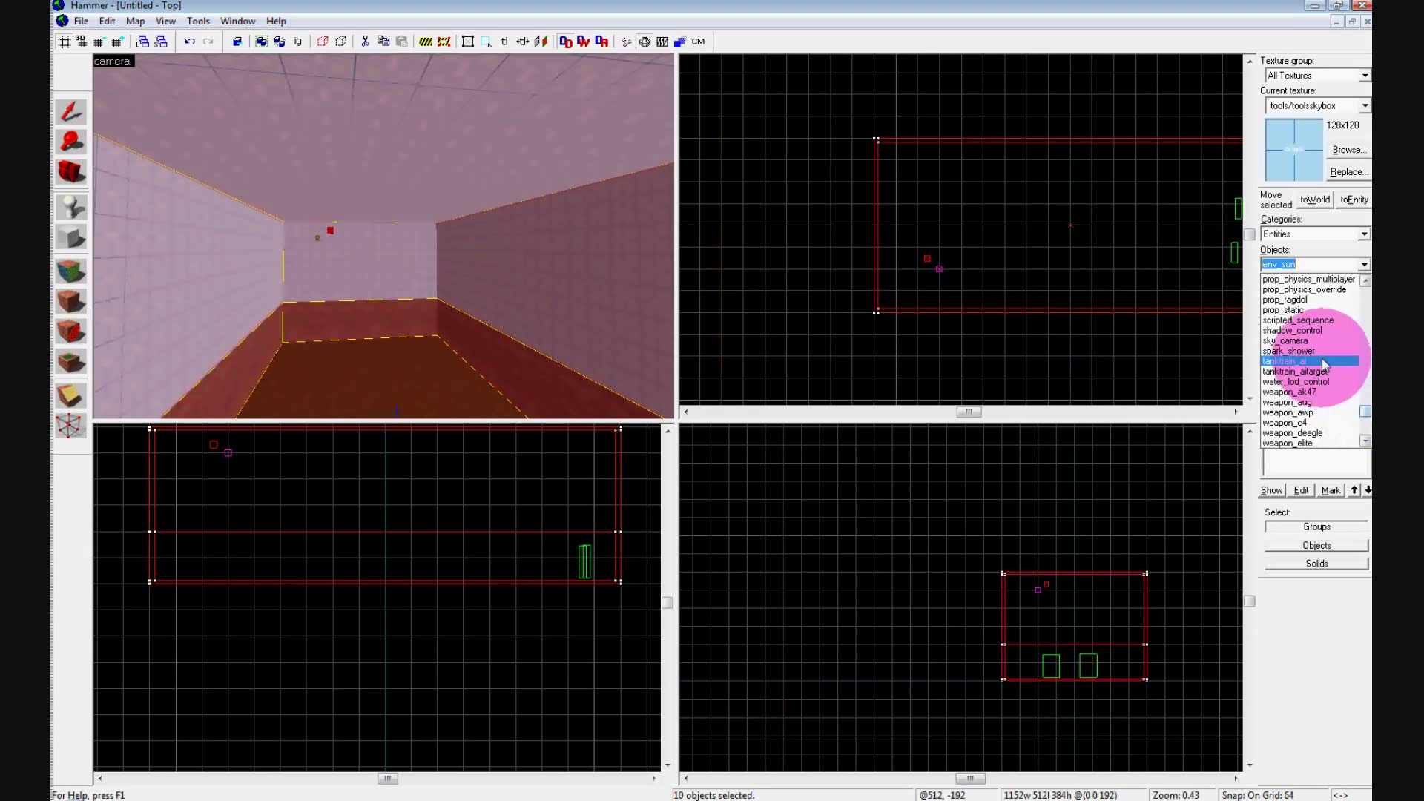
left_click(1306, 342)
left_click(1072, 226)
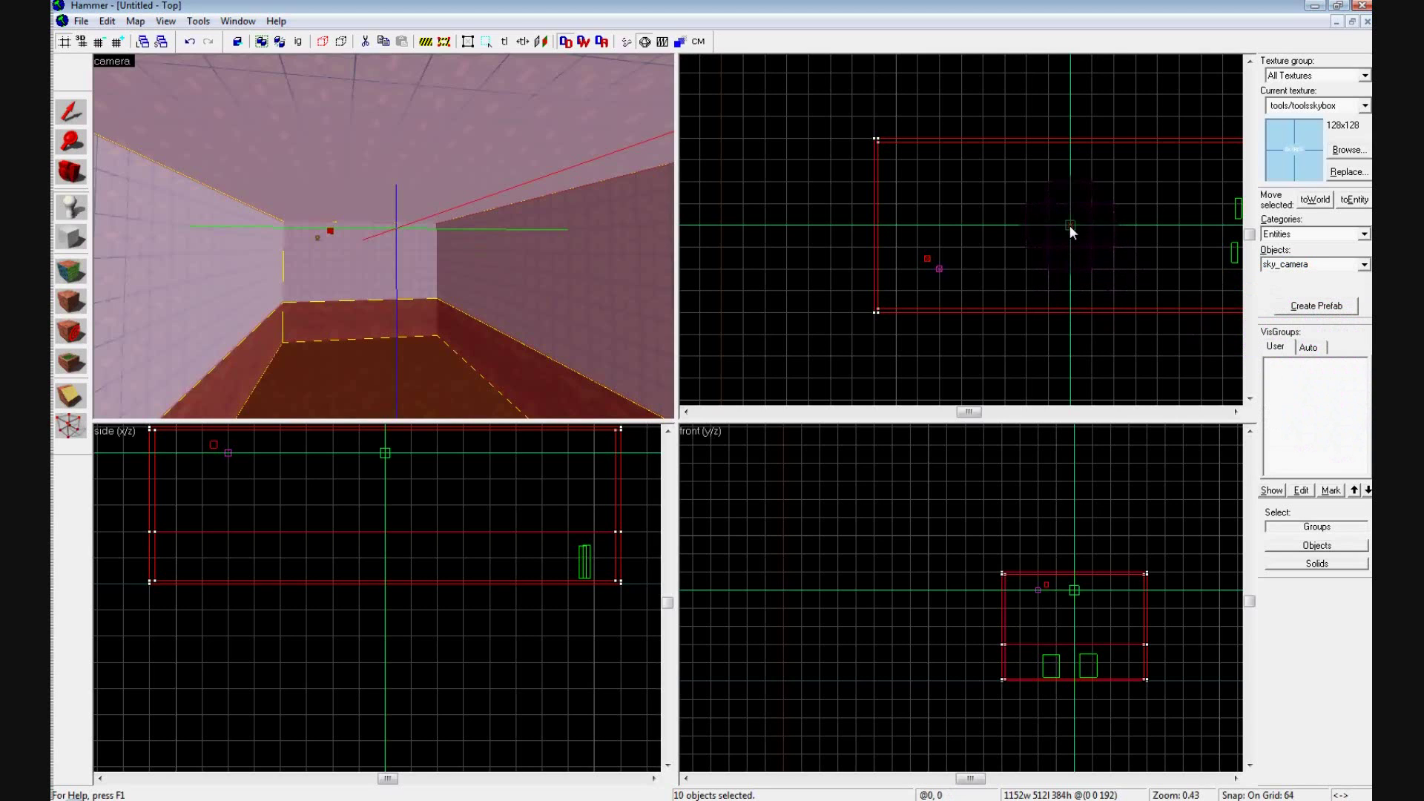
left_click(396, 572)
left_click(382, 583)
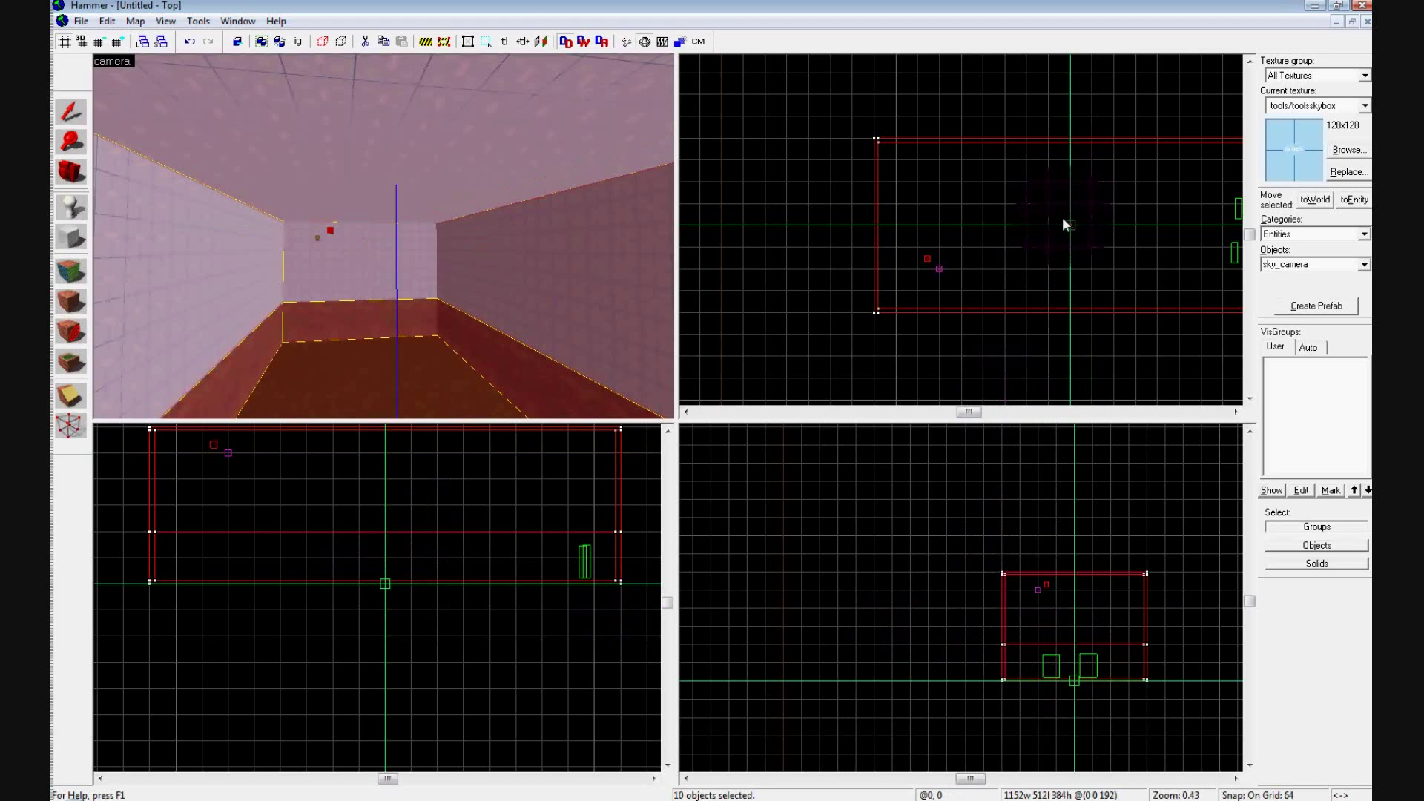
key("Return")
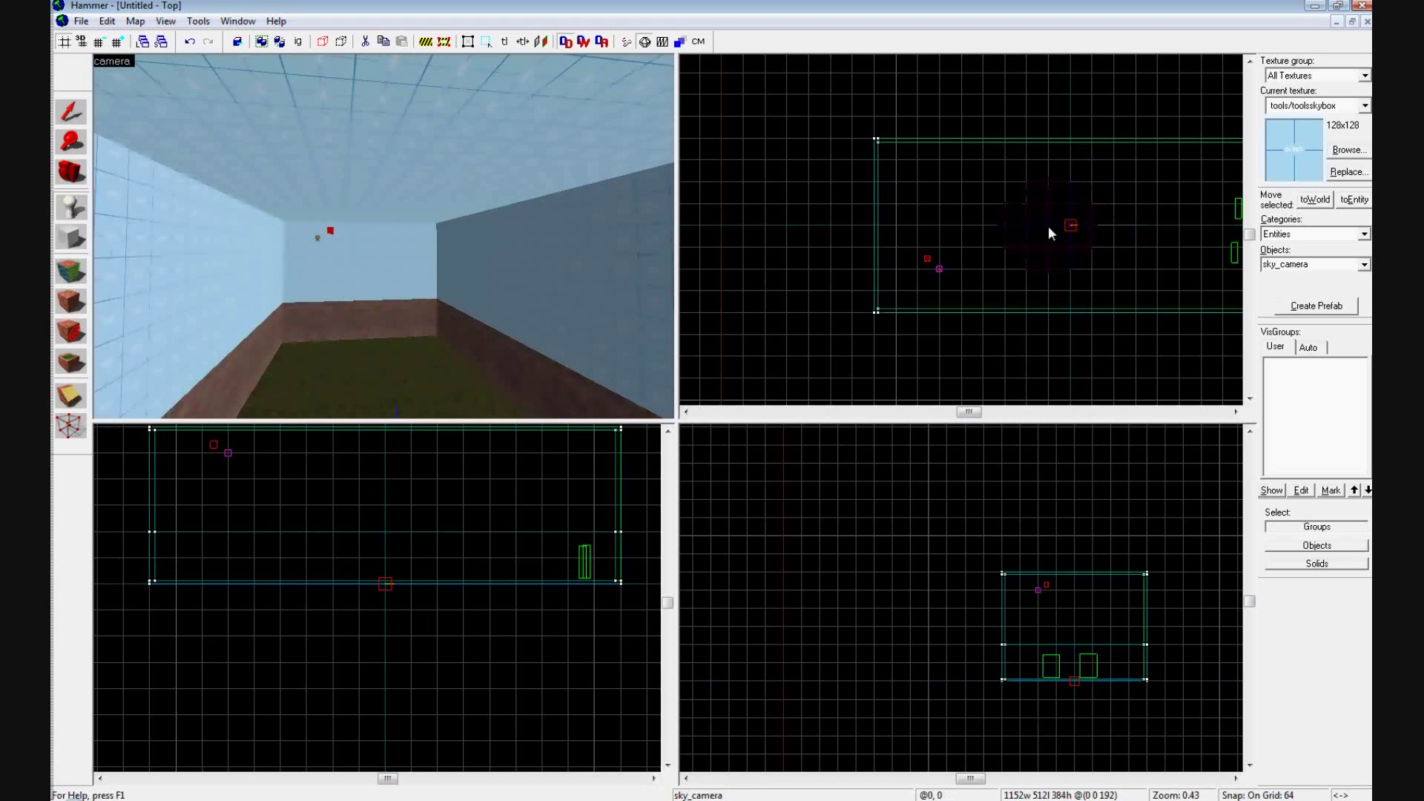
left_click_drag(247, 216, 247, 214)
scroll(247, 215, "up", 10)
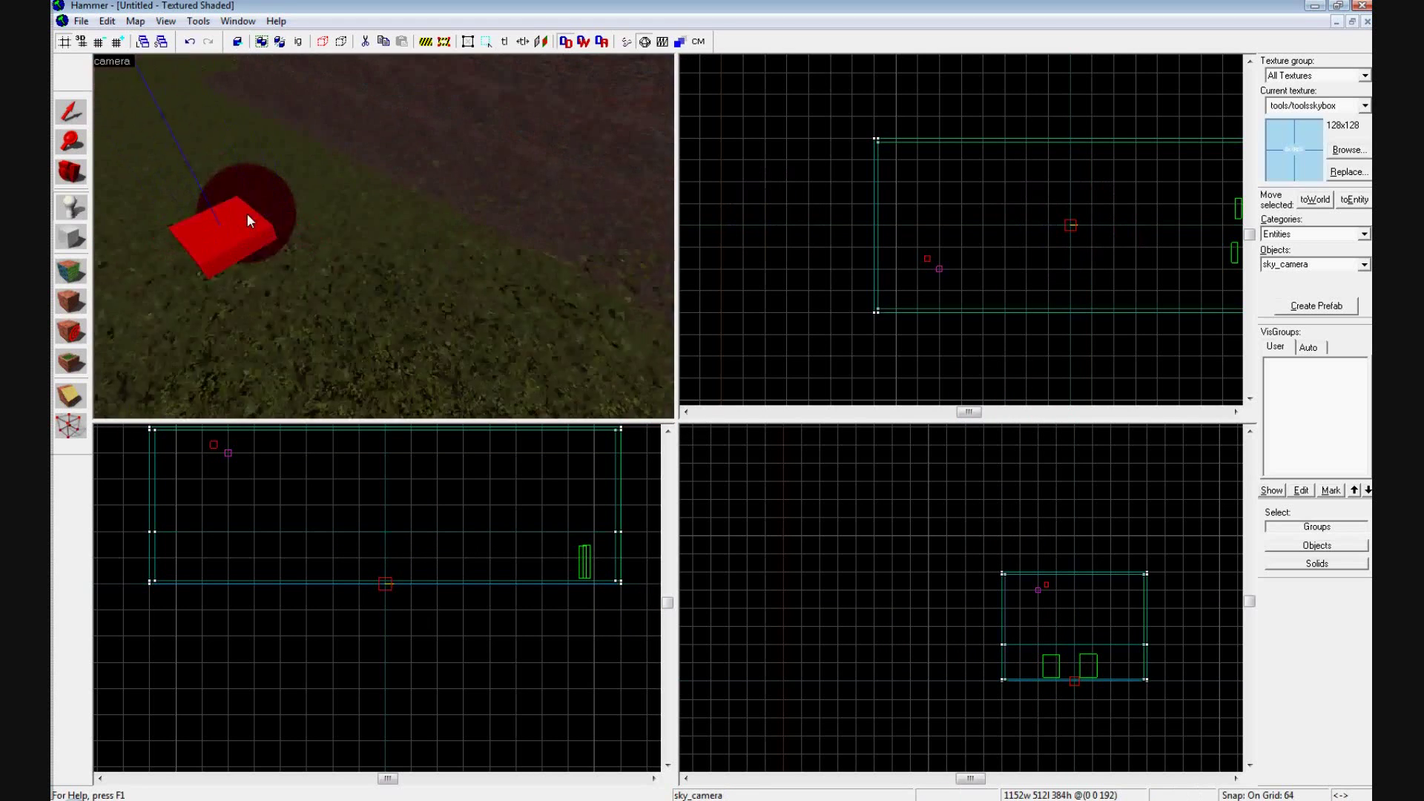
scroll(246, 212, "down", 10)
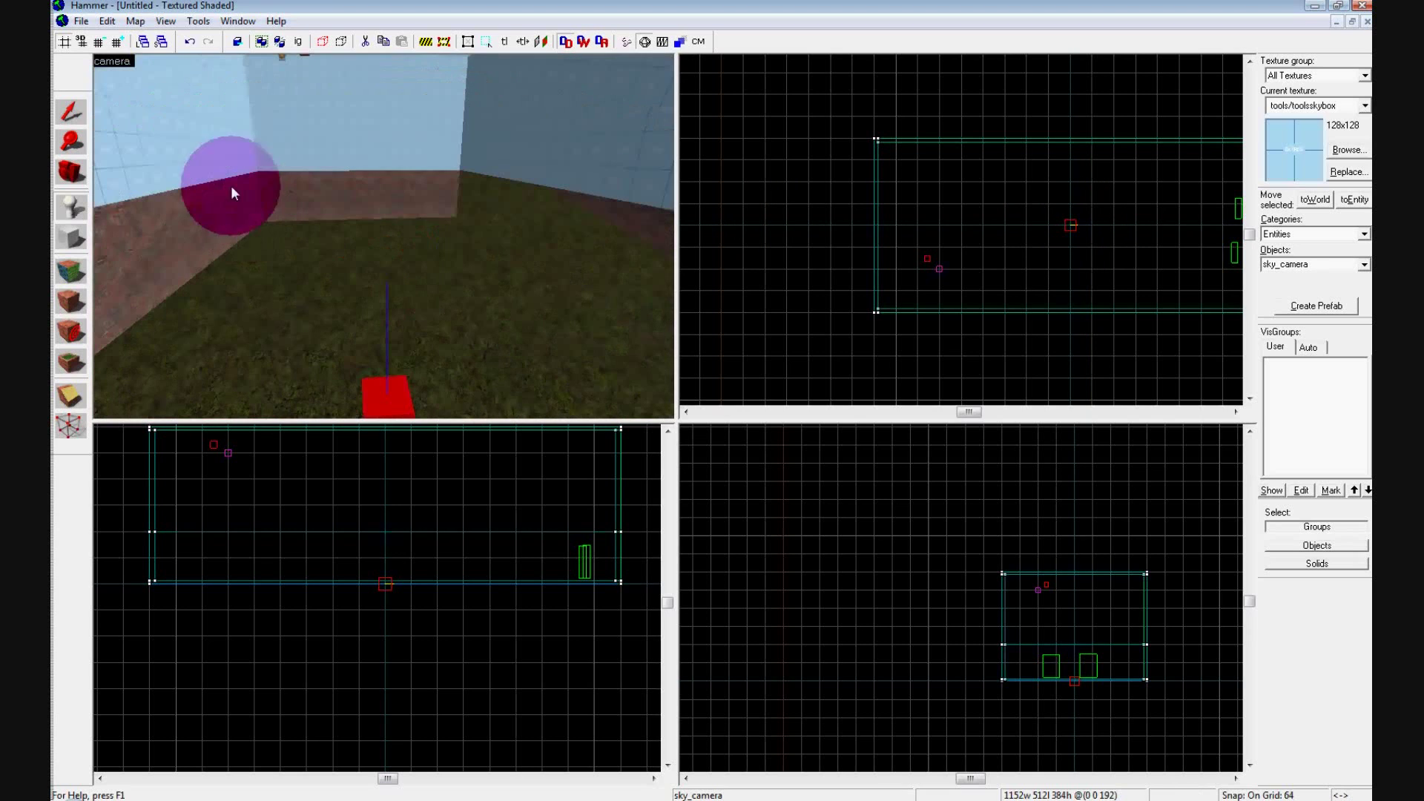
Select the room's floor, all the wall and sky brushes and the ceiling together with the sky_camera
left_click(71, 111)
left_click(172, 294)
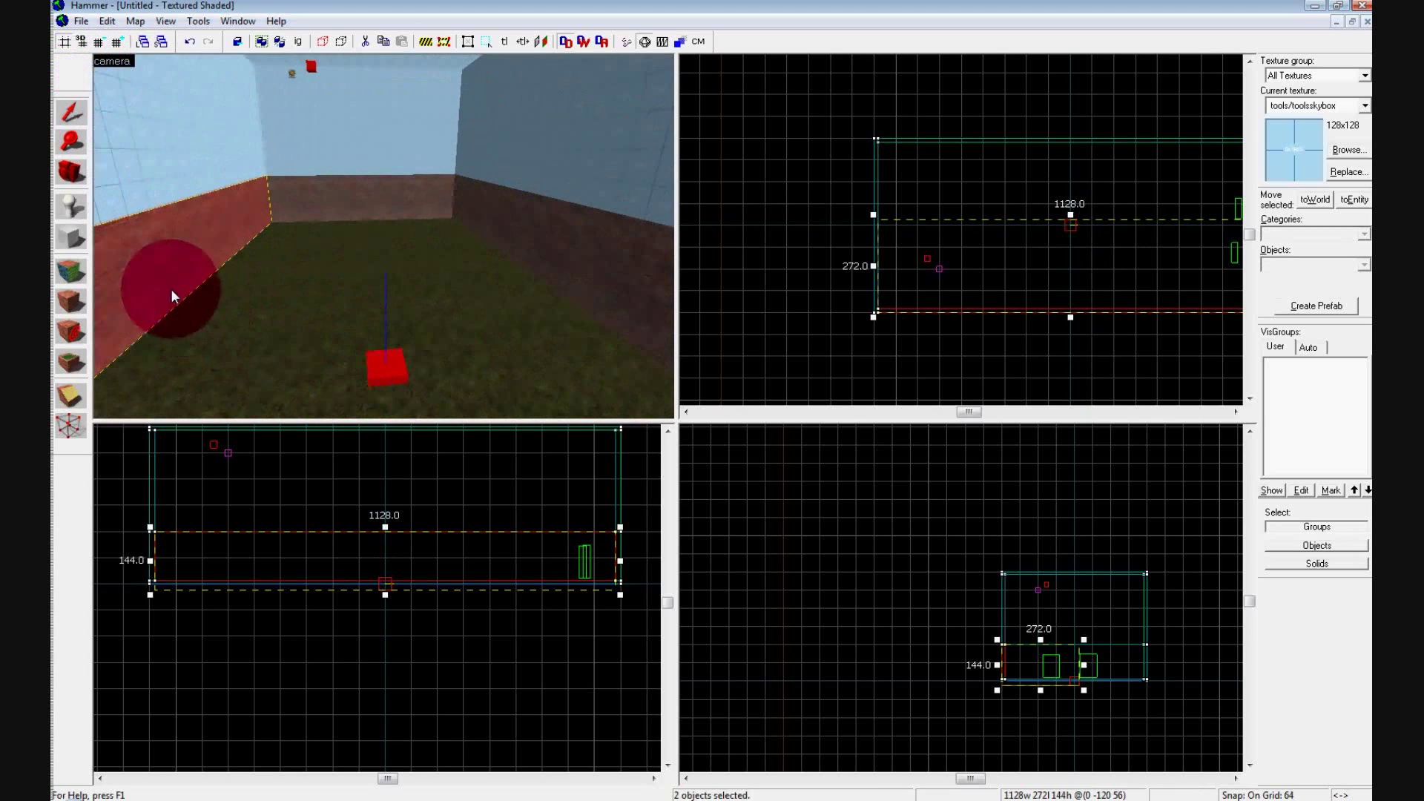
left_click(523, 147, "ctrl")
left_click(369, 136, "ctrl")
left_click(175, 138, "ctrl")
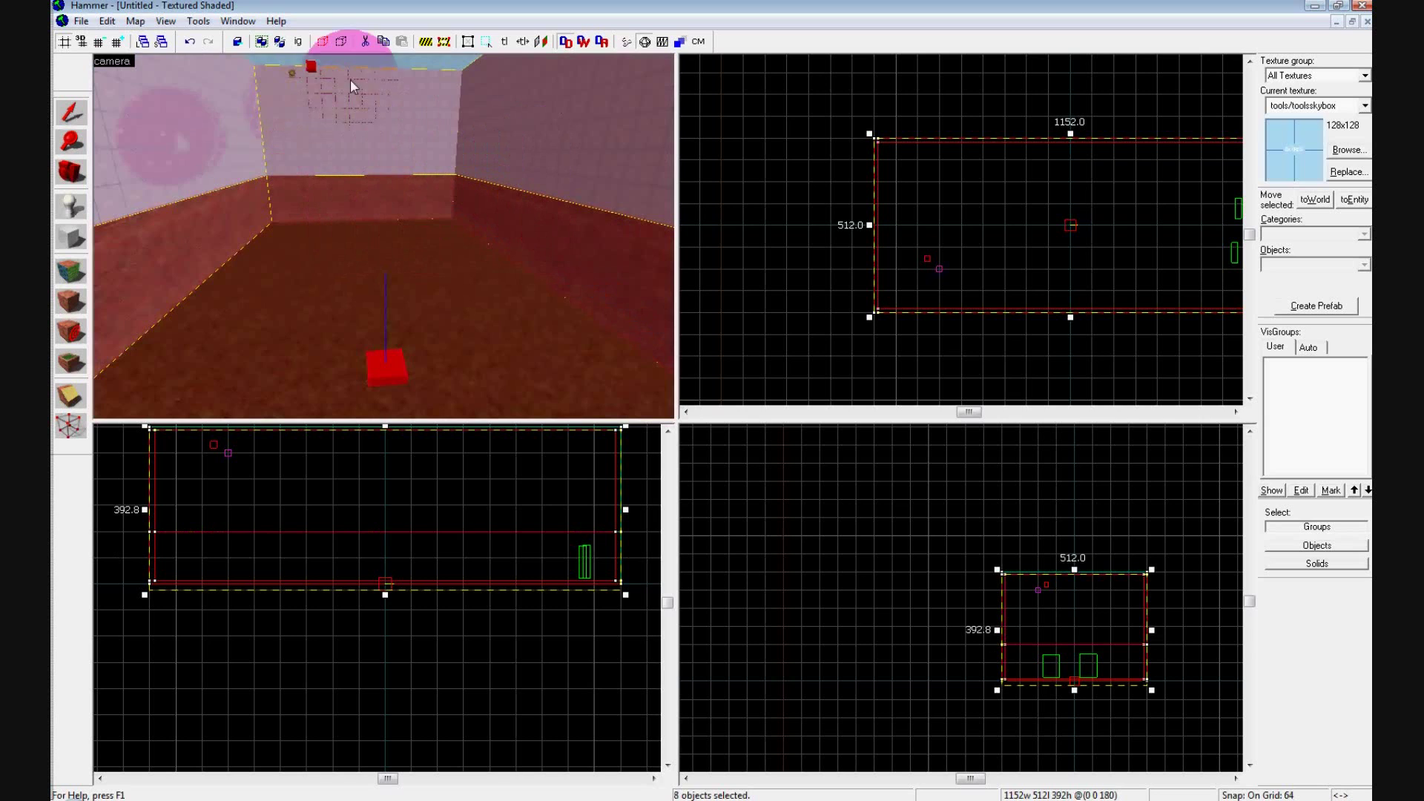
left_click(370, 63, "ctrl")
key("z")
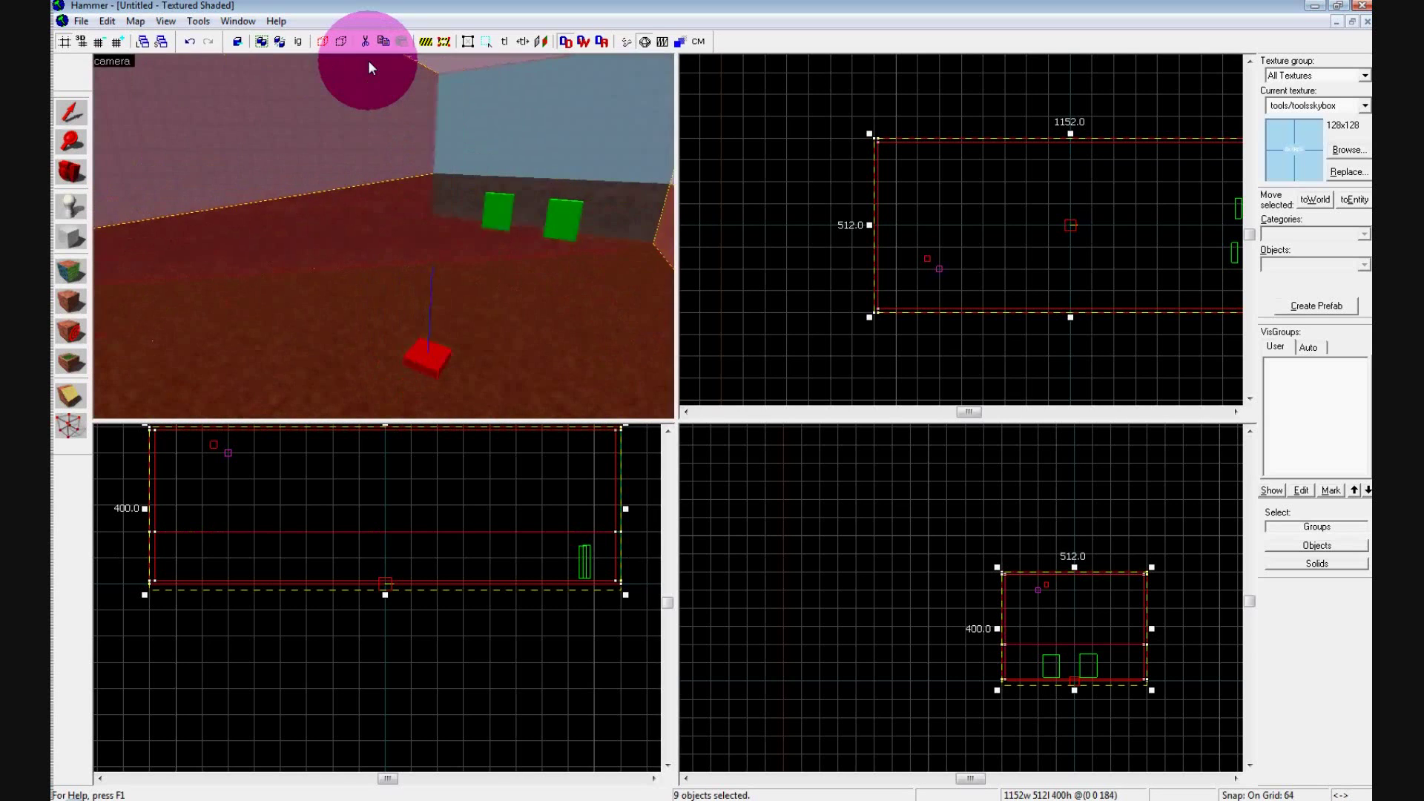
key("z")
left_click(341, 346, "ctrl")
left_click(342, 259, "ctrl")
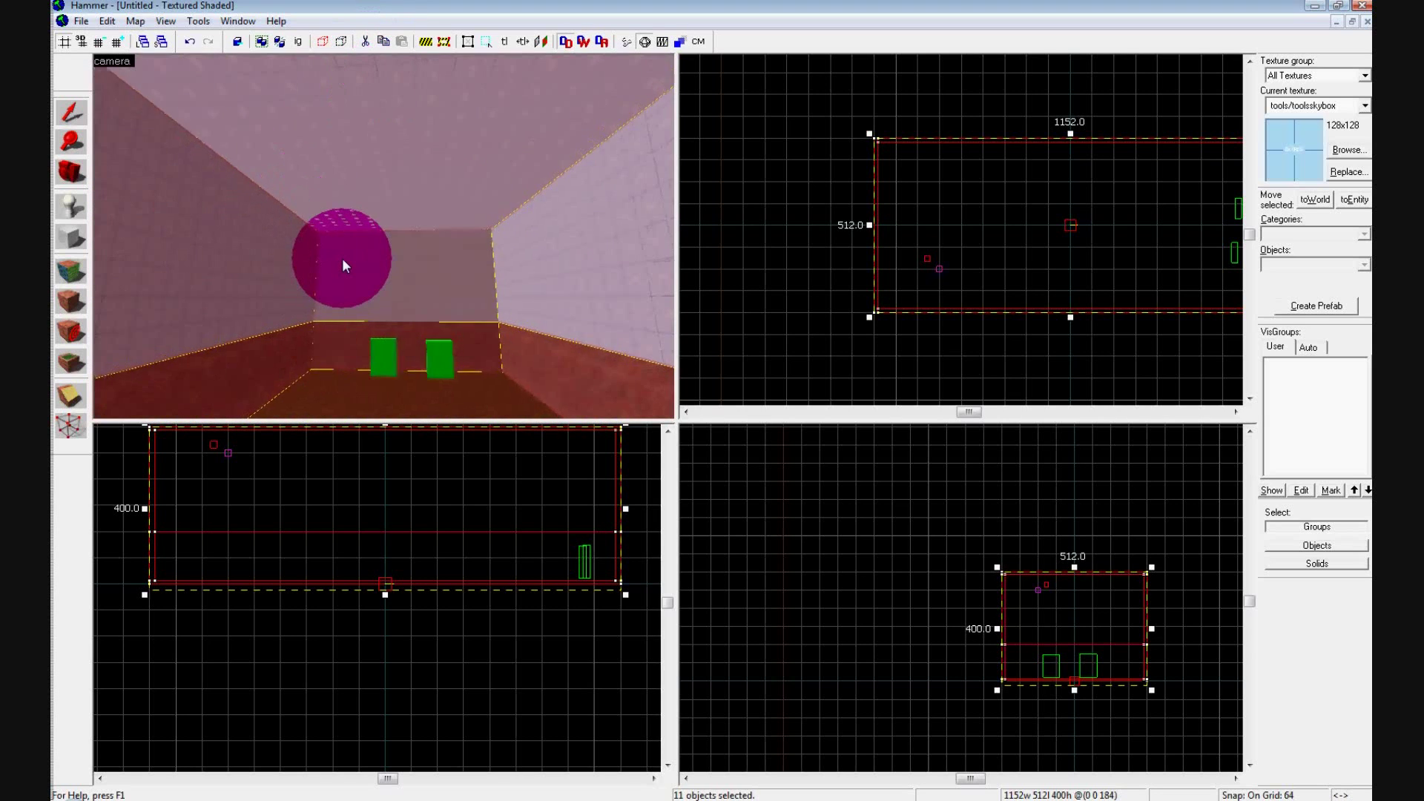
key("z")
Place a copy of the selected room and sky_camera below the original room, centred at about 64 0 -1272
scroll(1067, 291, "down", 8)
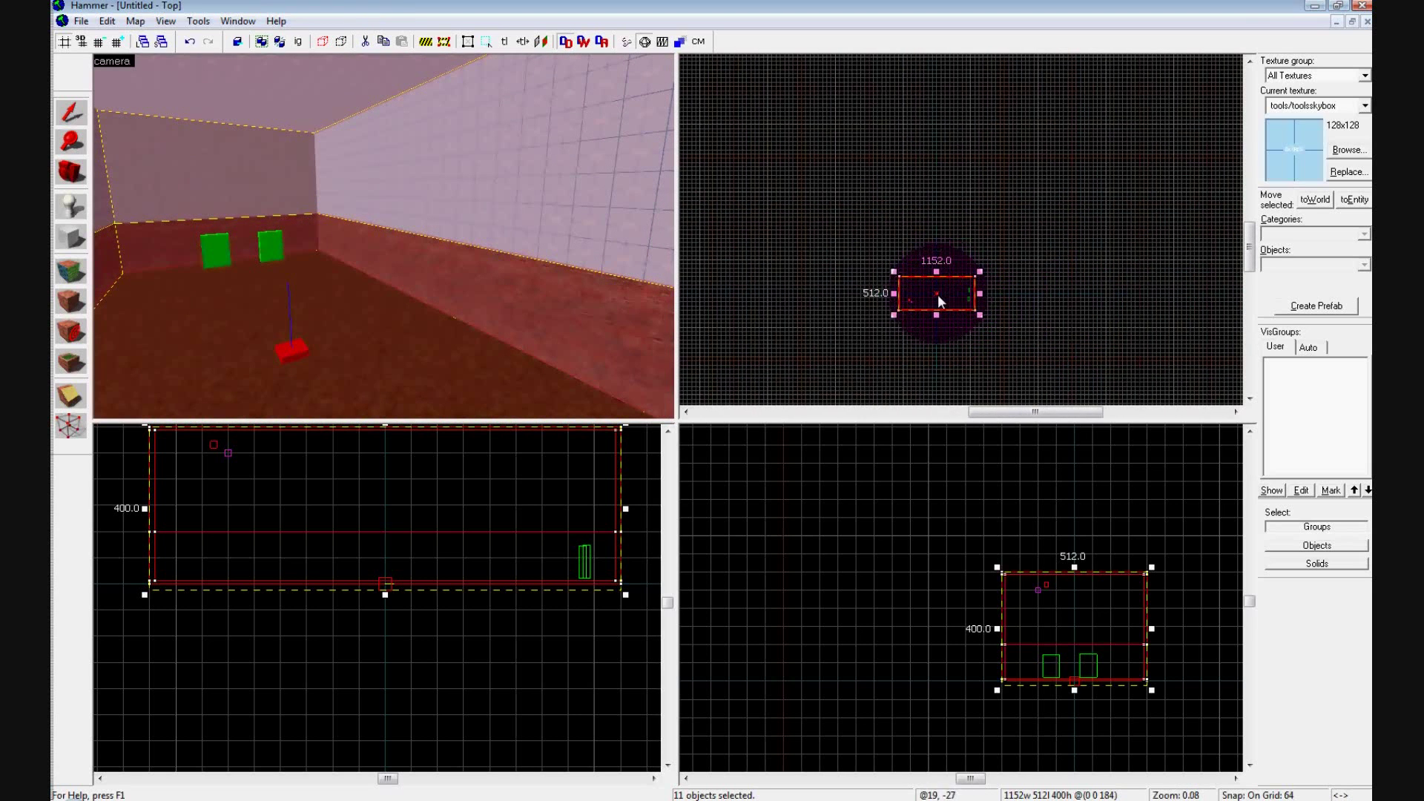
left_click_drag(937, 295, 1077, 296)
scroll(549, 665, "down", 8)
key("Down")
left_click_drag(541, 550, 387, 663)
left_click_drag(403, 336, 402, 335)
key("w")
key("w")
left_click_drag(402, 332, 402, 332)
Scale the copied room and sky_camera by .0625 on the X, Y and Z axes with a Transformation
key("ctrl+m")
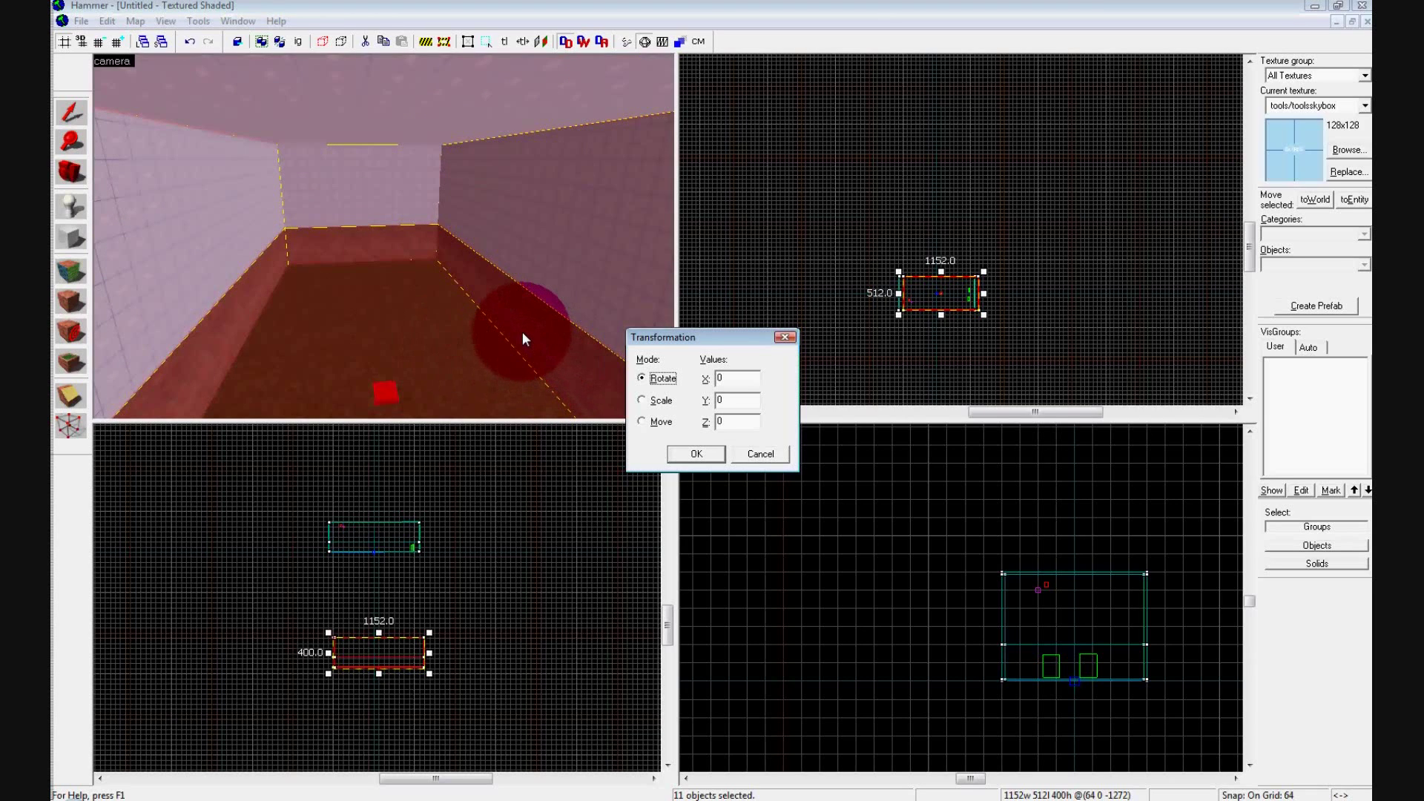
left_click(660, 399)
left_click(659, 384)
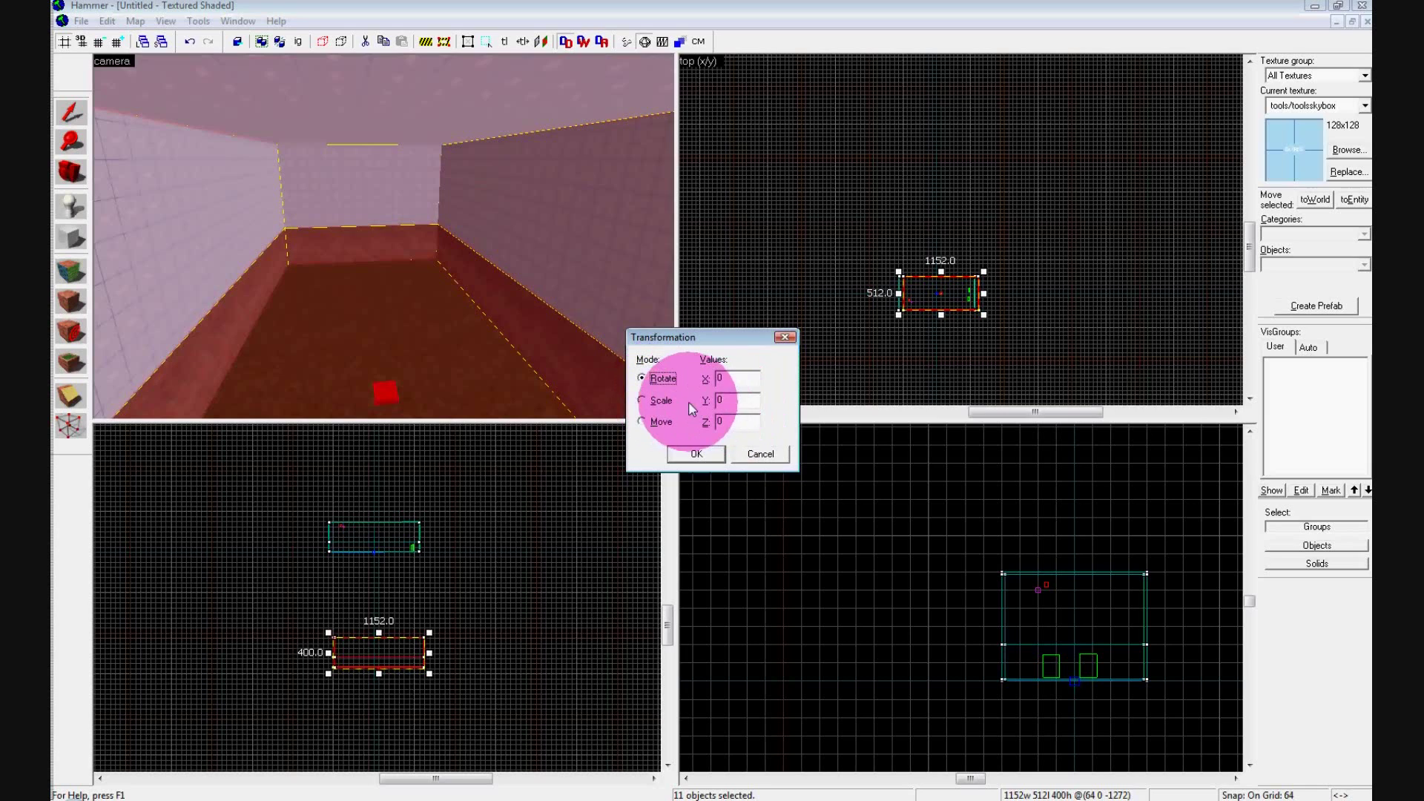
left_click(672, 403)
double_click(735, 379)
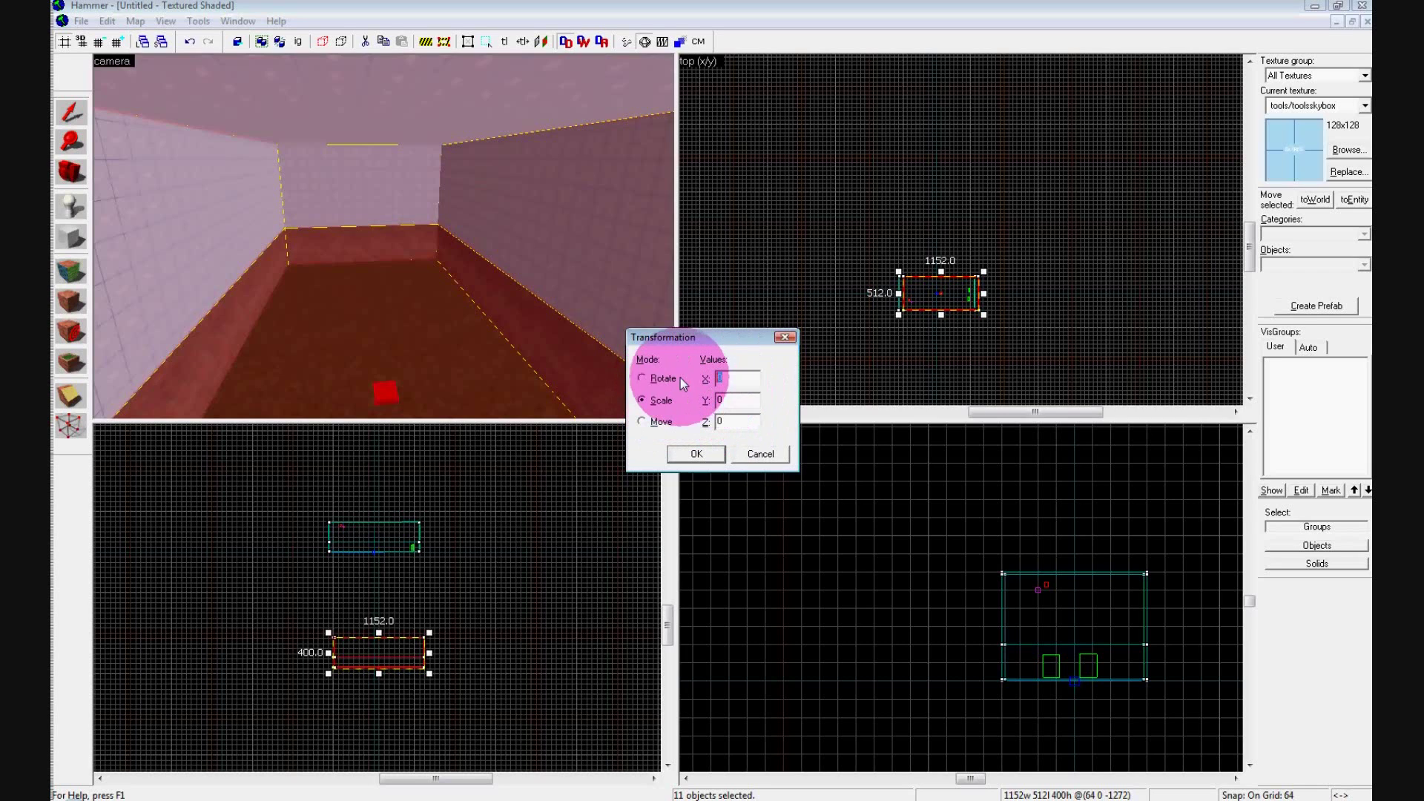
type(".0625")
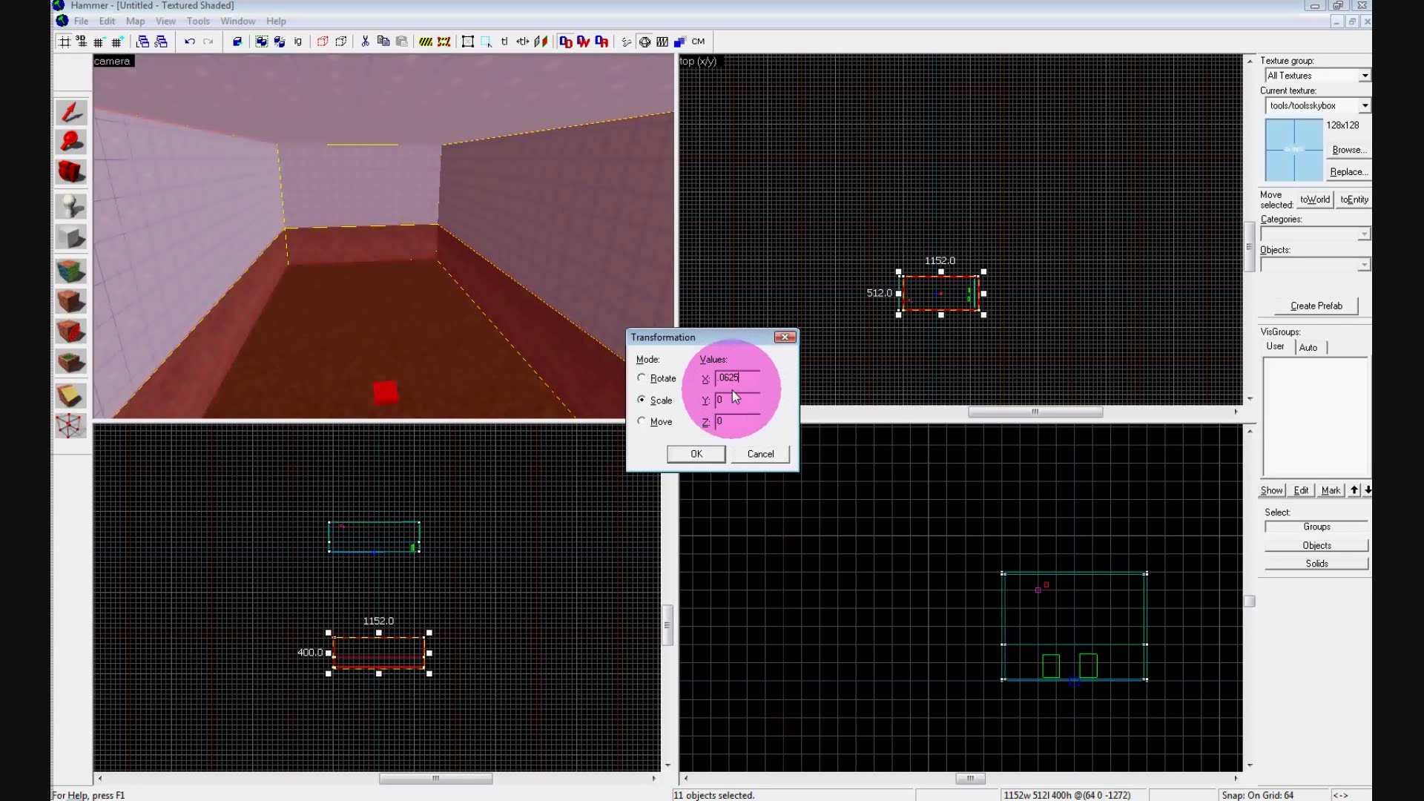
left_click_drag(735, 398, 709, 397)
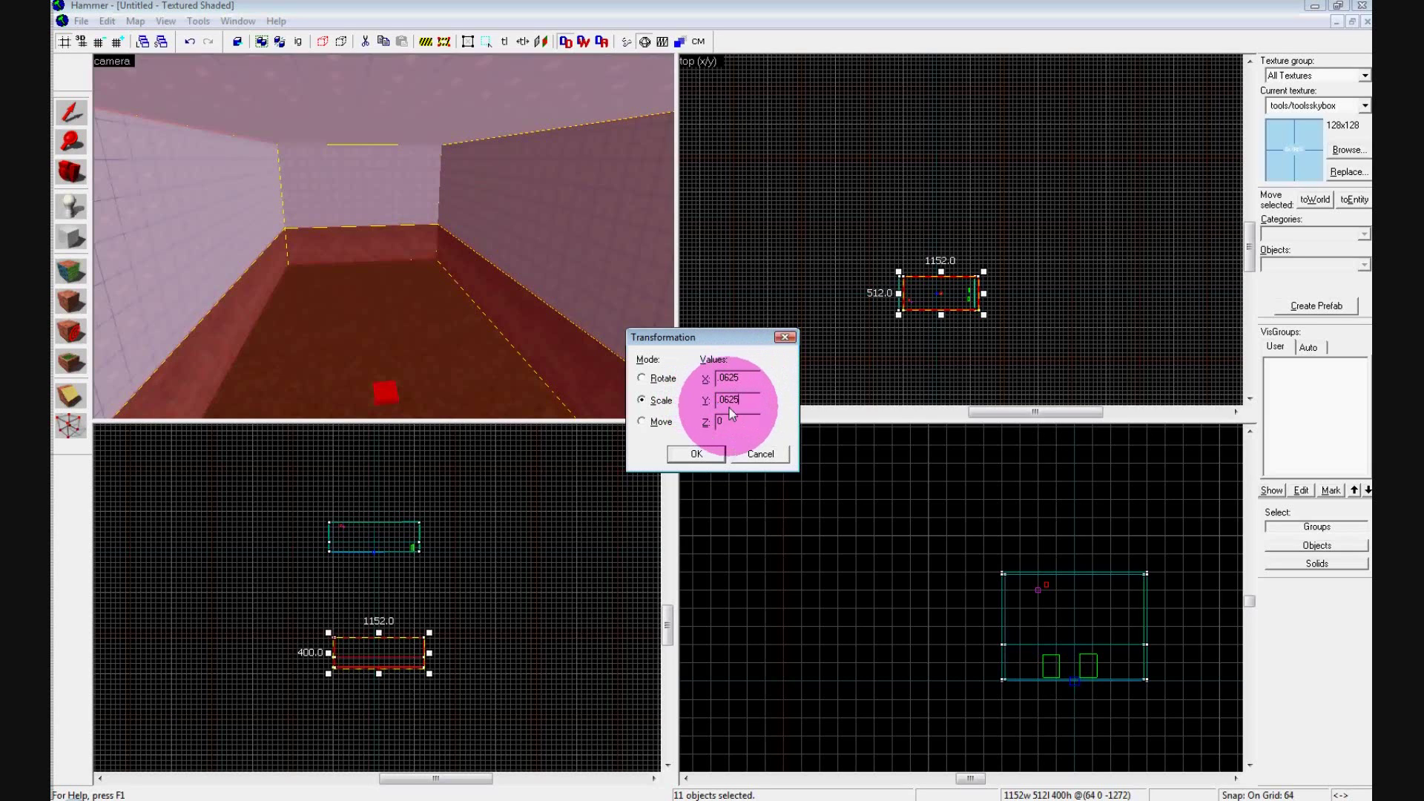
left_click_drag(731, 419, 701, 417)
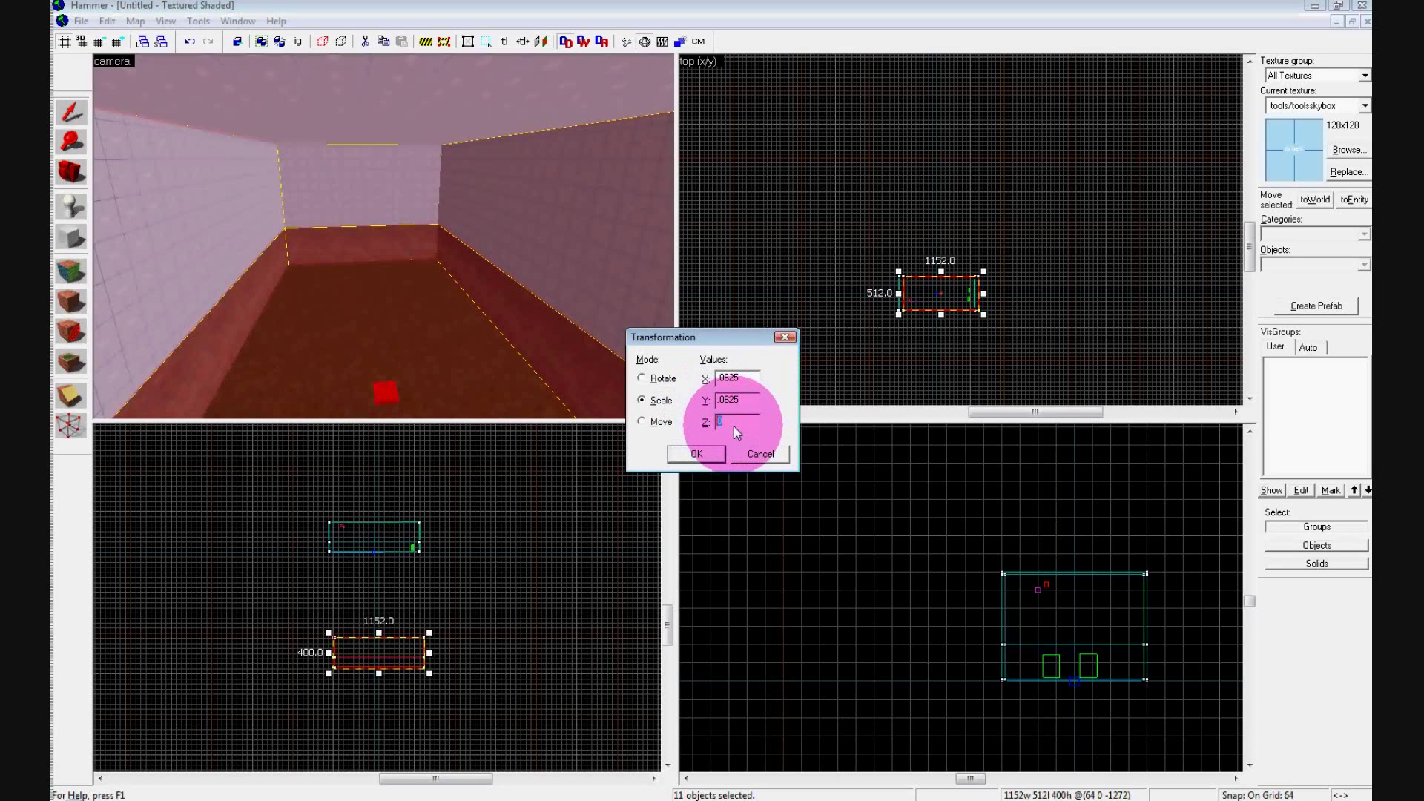
type(".0625")
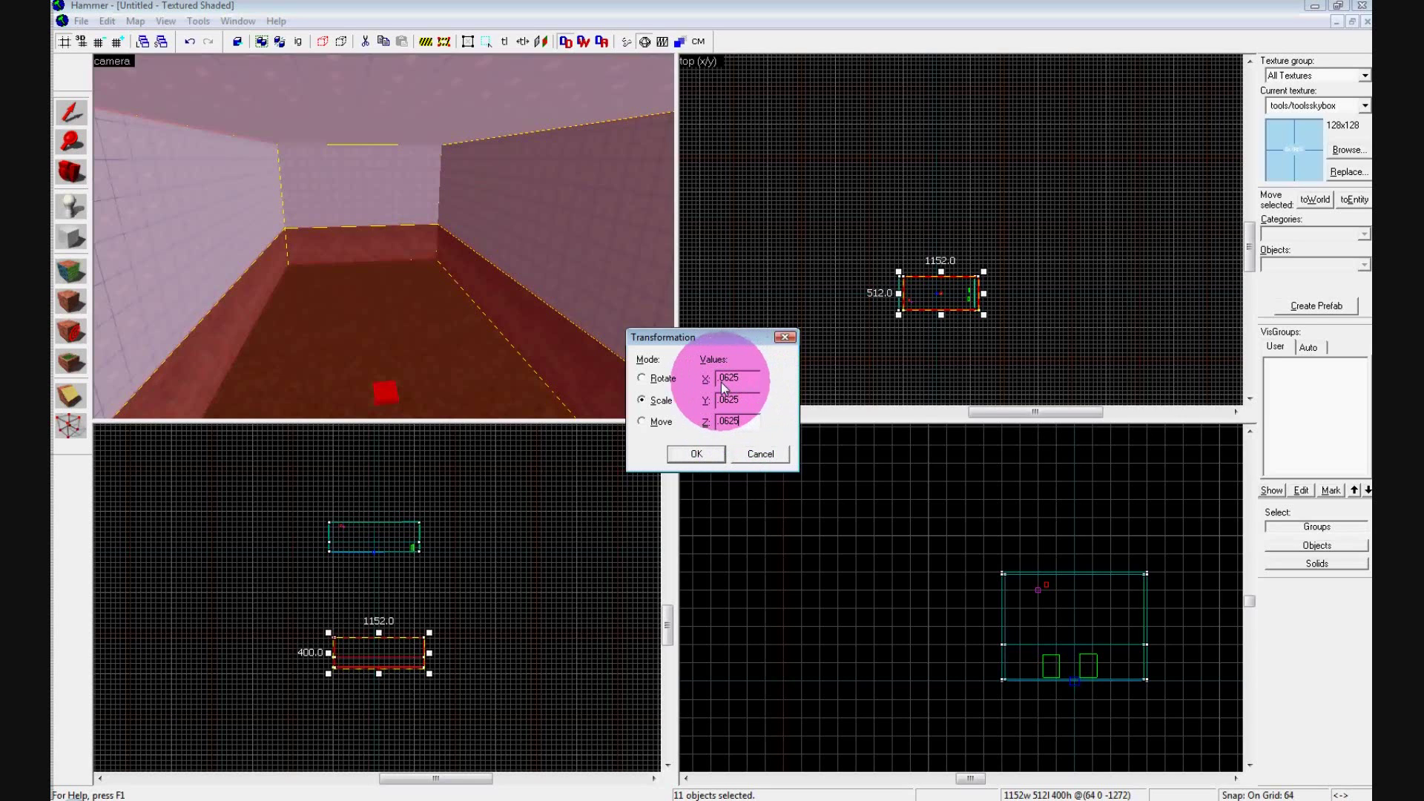
left_click(696, 454)
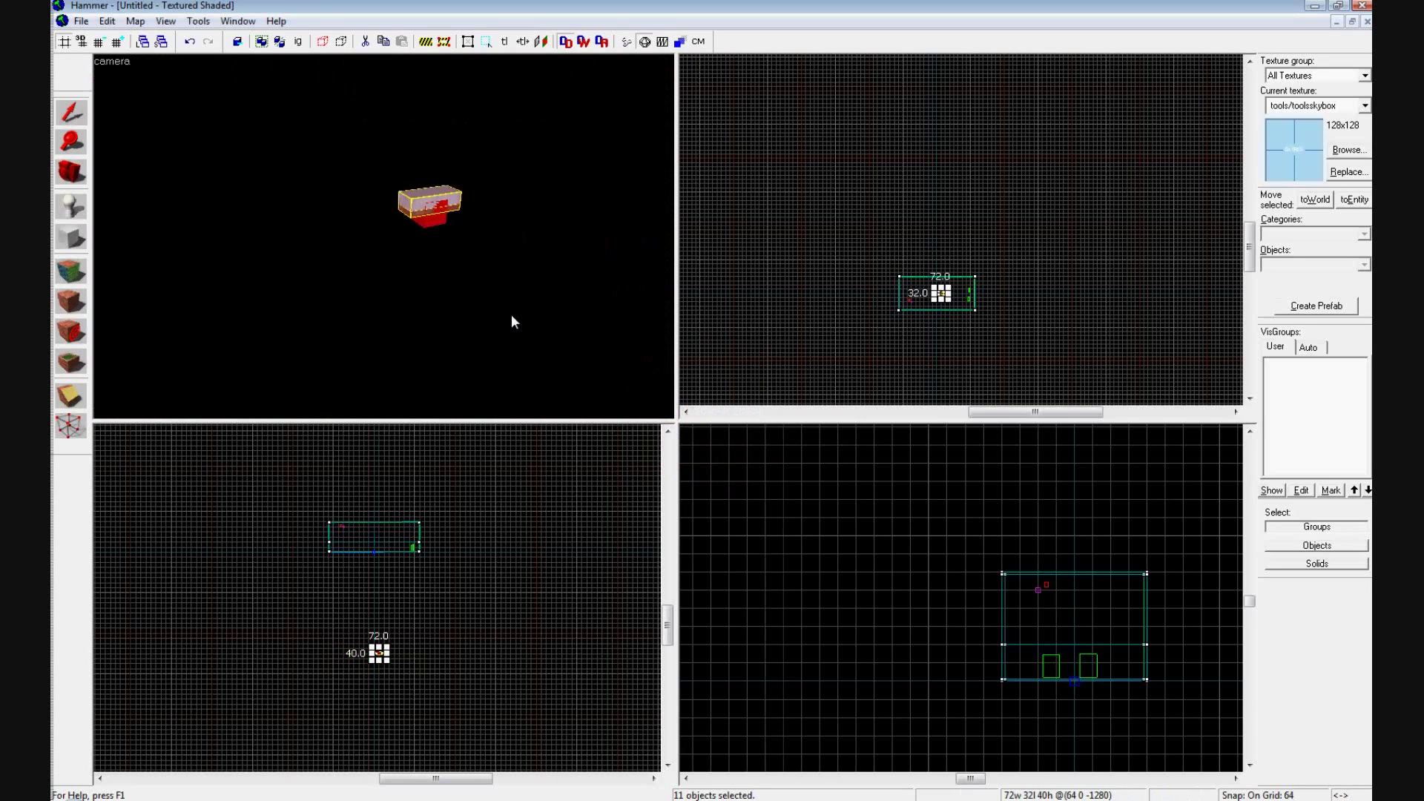
Examine the miniature room and the sky_camera's position in it from several angles in the 3D view
key("w")
key("w")
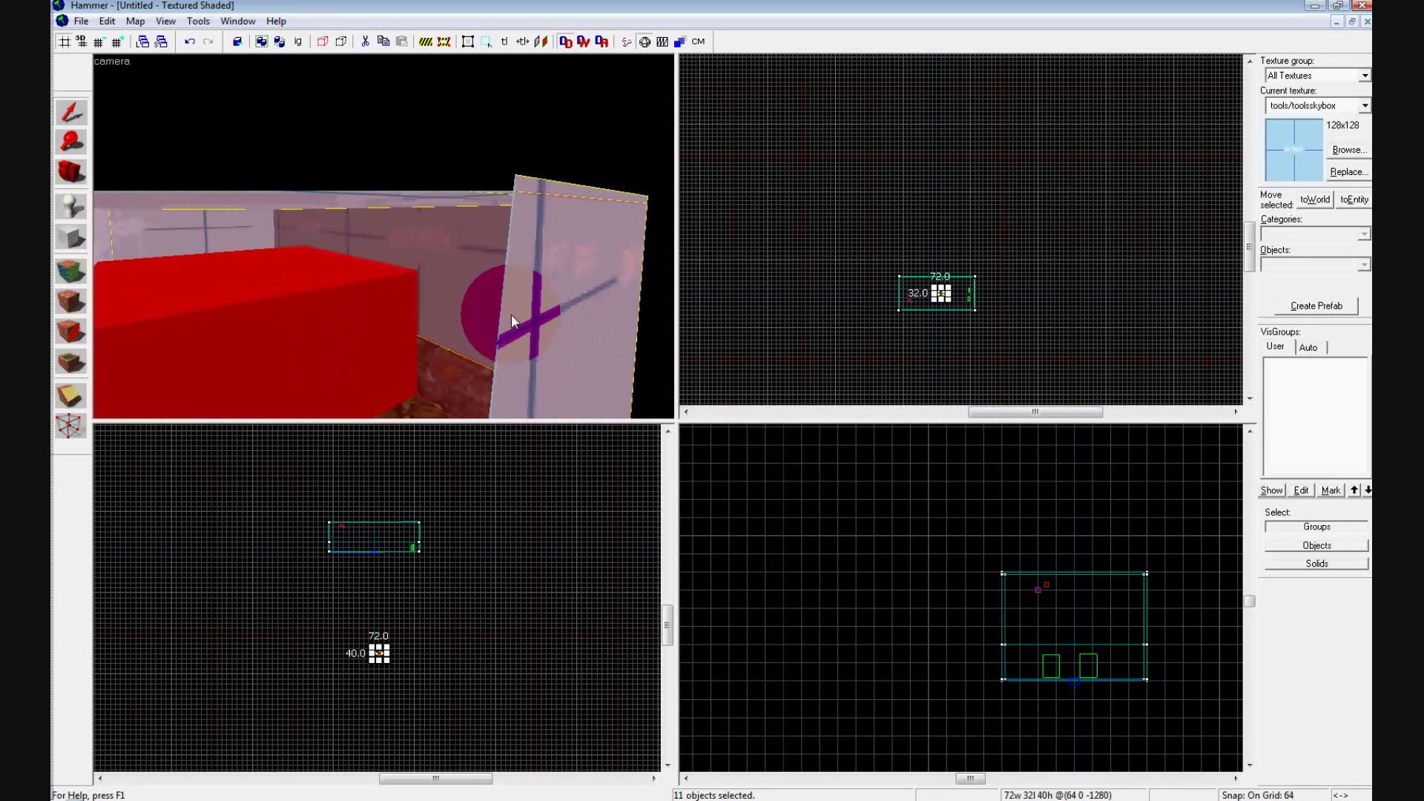
key("s")
key("w")
key("w")
key("s")
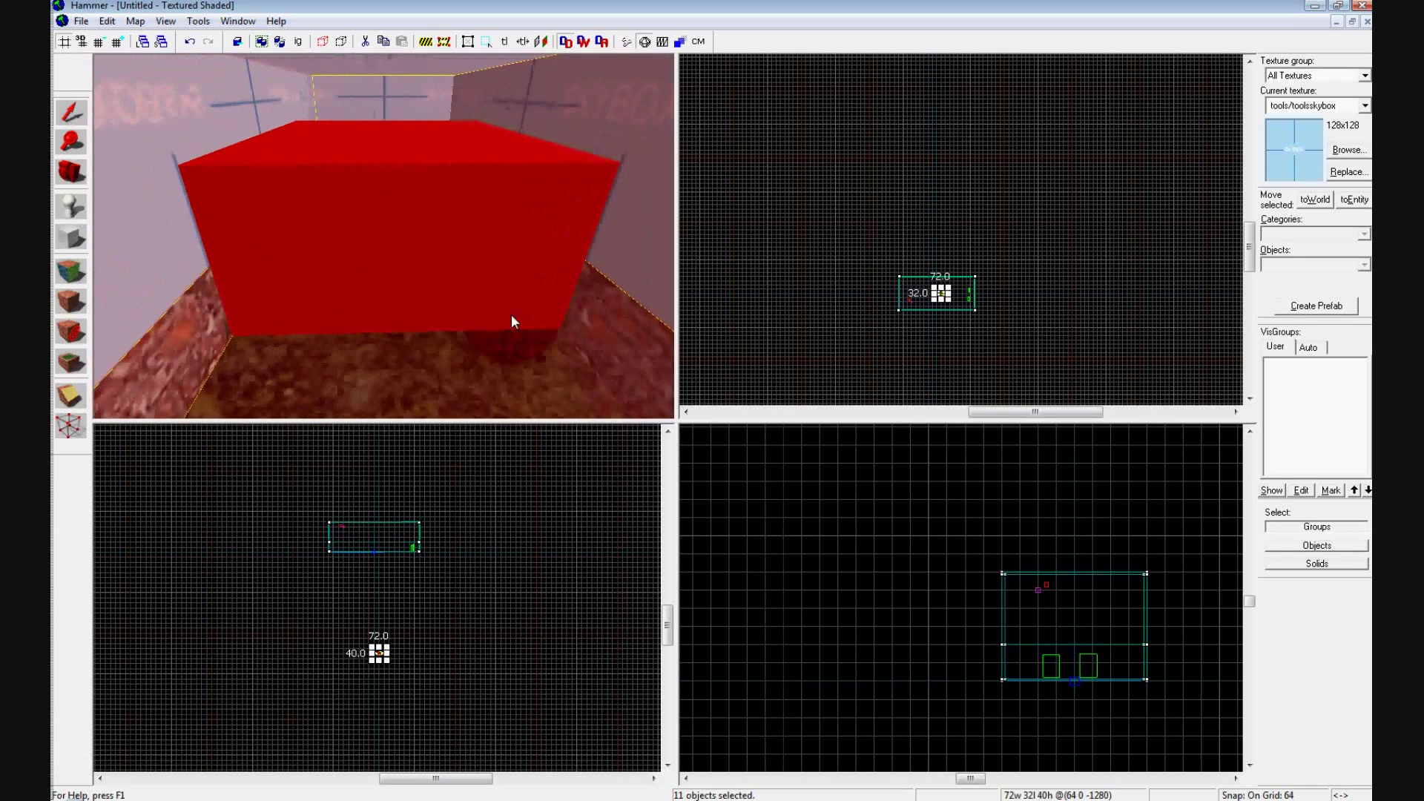
key("s")
key("w")
key("Down")
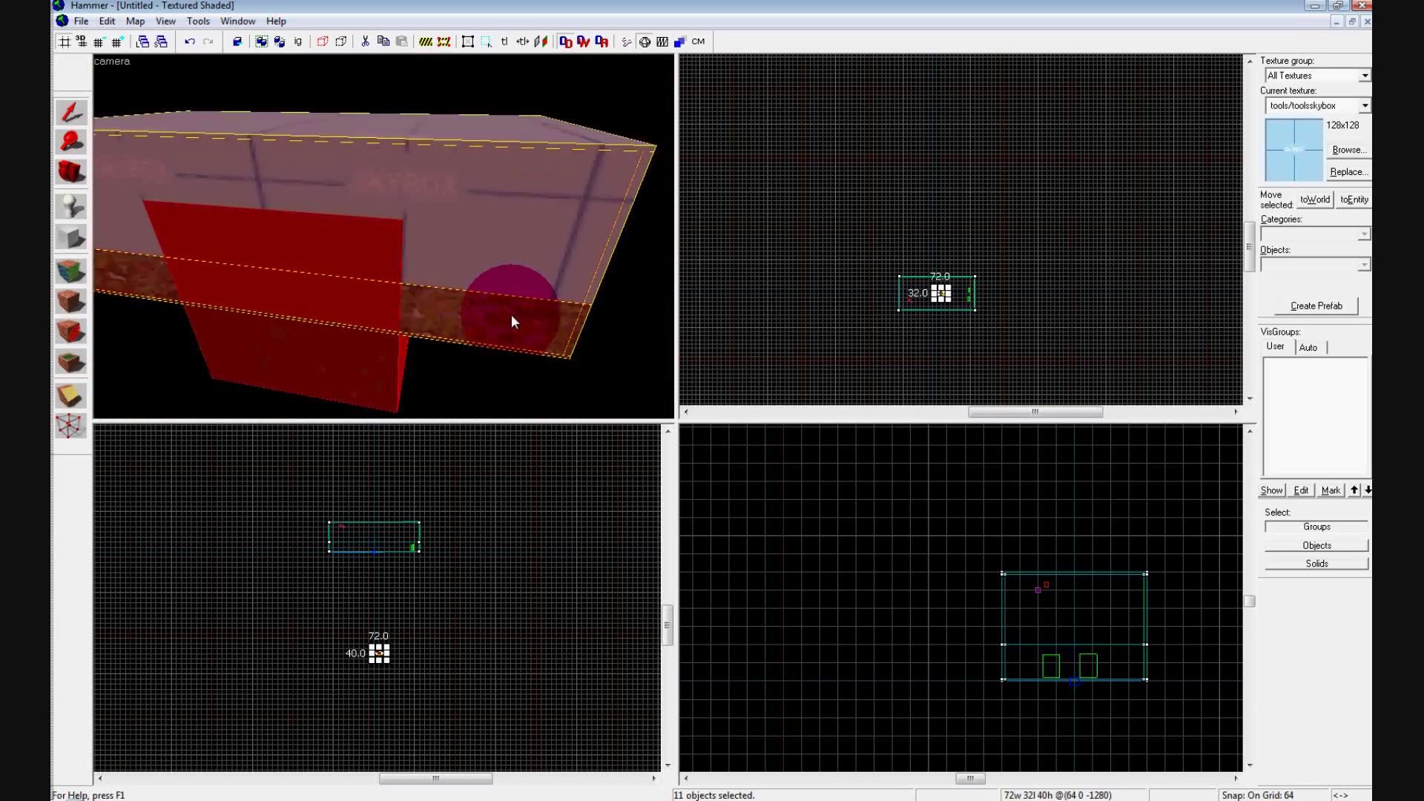
key("w")
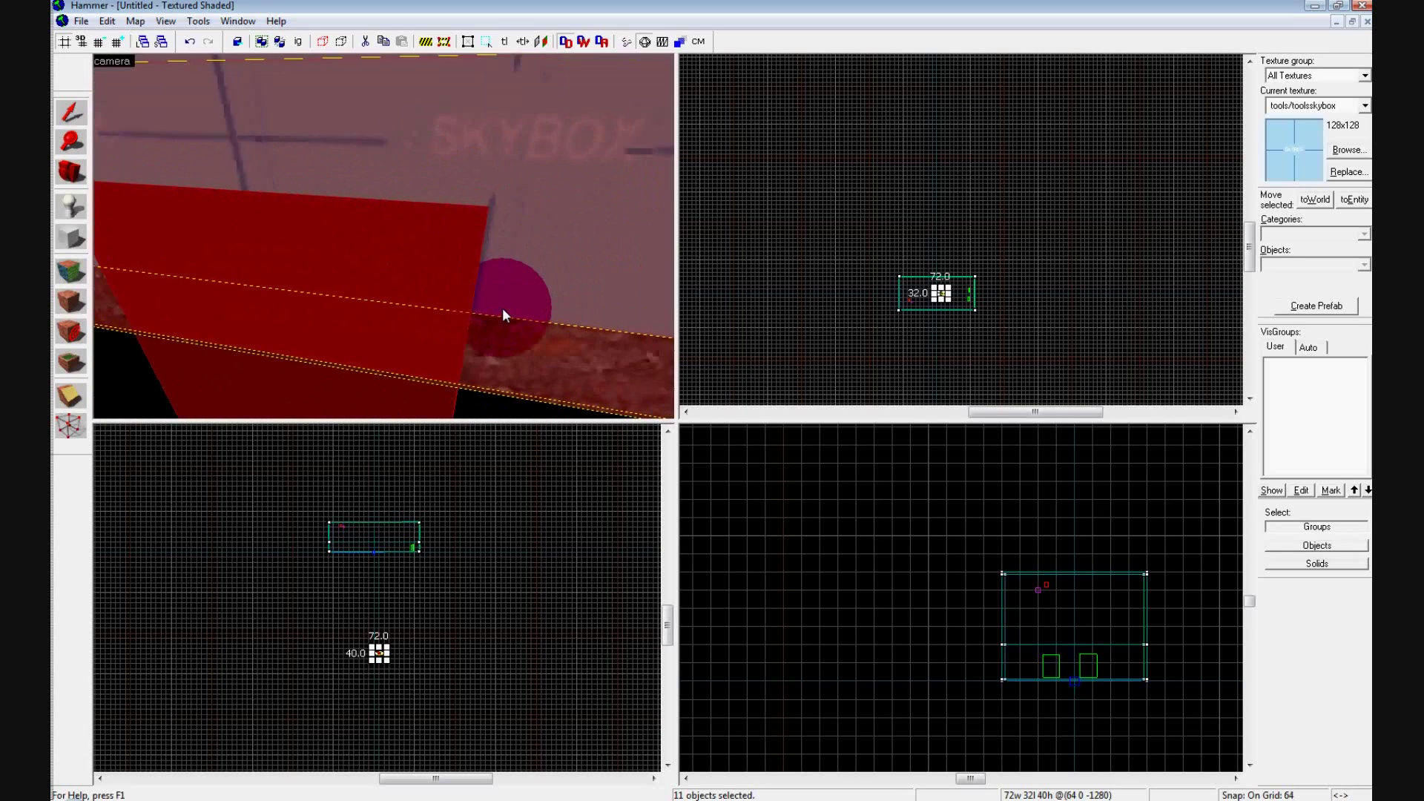
key("s")
key("s")
key("w")
Outline a block about 2368 by 1984 units and 128 high around the miniature room's footprint, and position it below that room
left_click(71, 237)
scroll(902, 291, "up", 2)
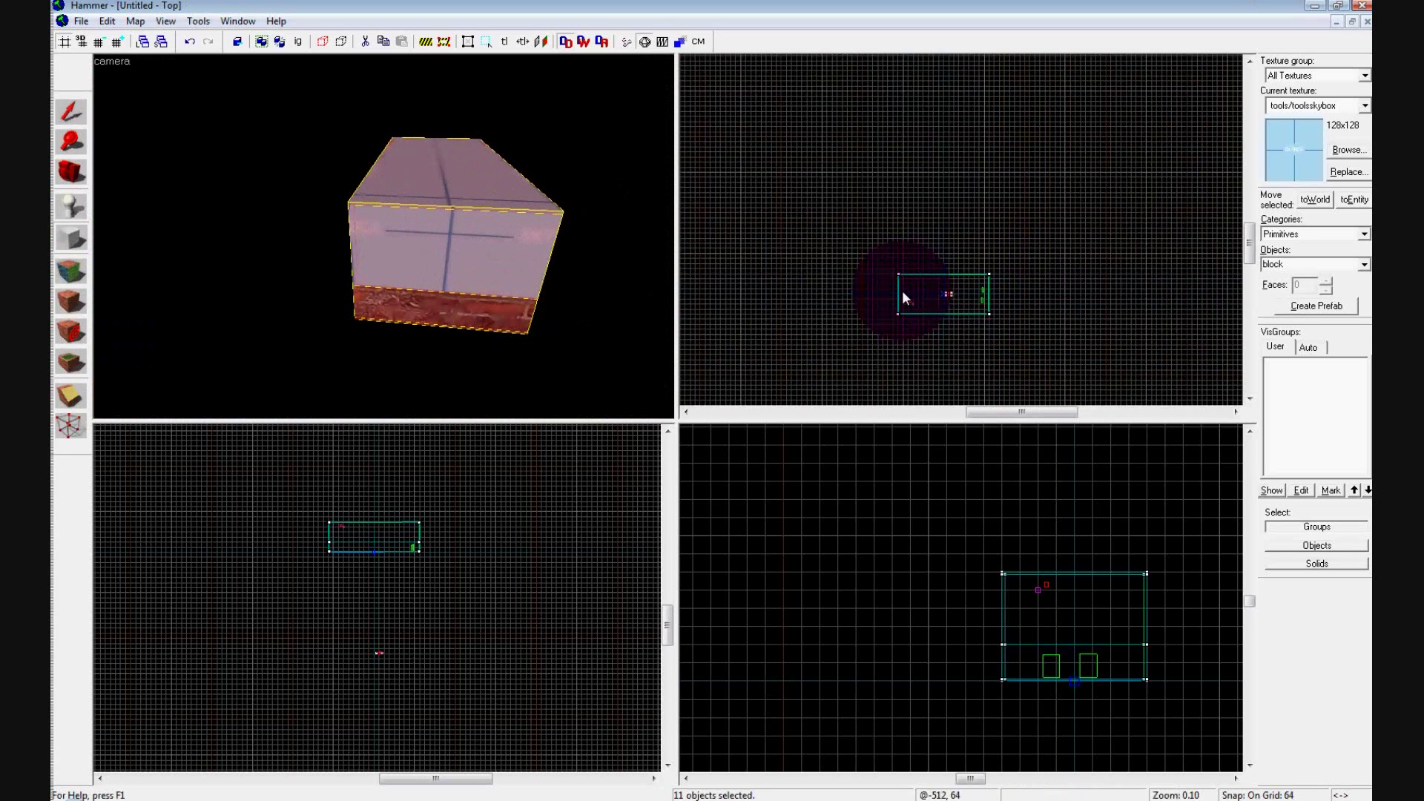
left_click_drag(850, 204, 1078, 396)
scroll(375, 648, "up", 1)
scroll(375, 649, "up", 1)
left_click_drag(378, 651, 390, 511)
left_click_drag(388, 660, 389, 534)
scroll(454, 276, "down", 2)
scroll(579, 319, "down", 2)
scroll(442, 645, "down", 3)
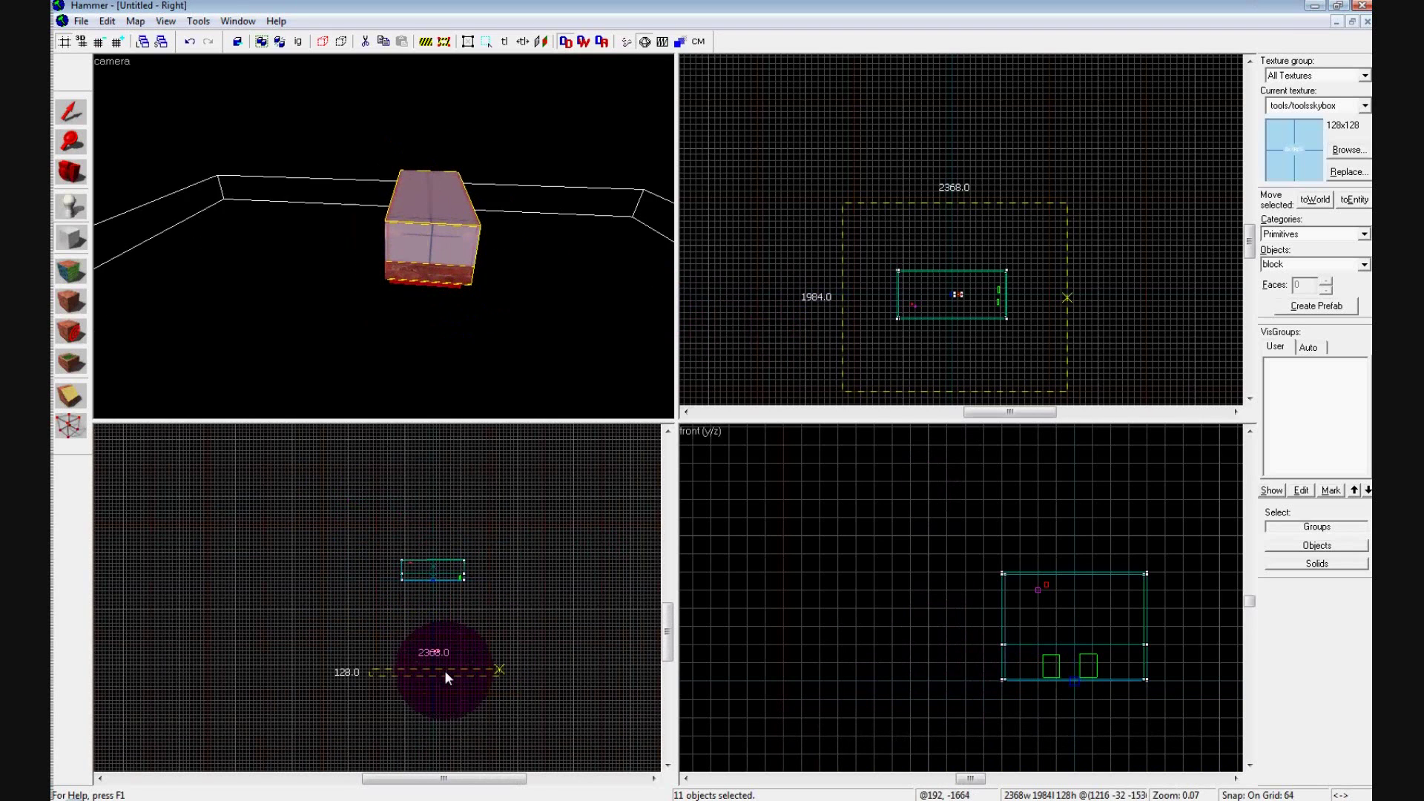
Raise the block outline to meet the miniature room's underside, reduce its height to 64 units and create the block
scroll(447, 656, "up", 5)
scroll(443, 656, "up", 7)
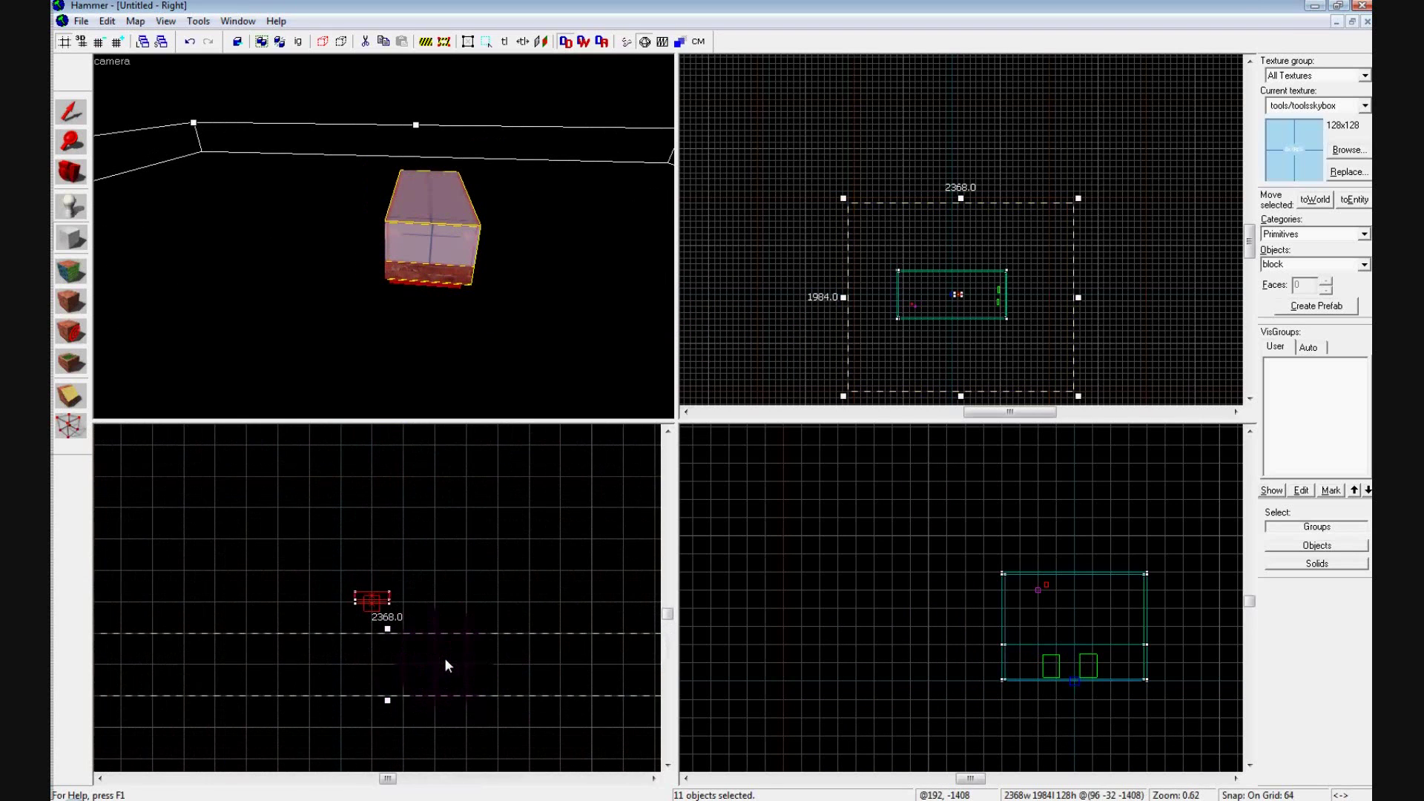
left_click_drag(389, 691, 380, 621)
scroll(413, 261, "down", 5)
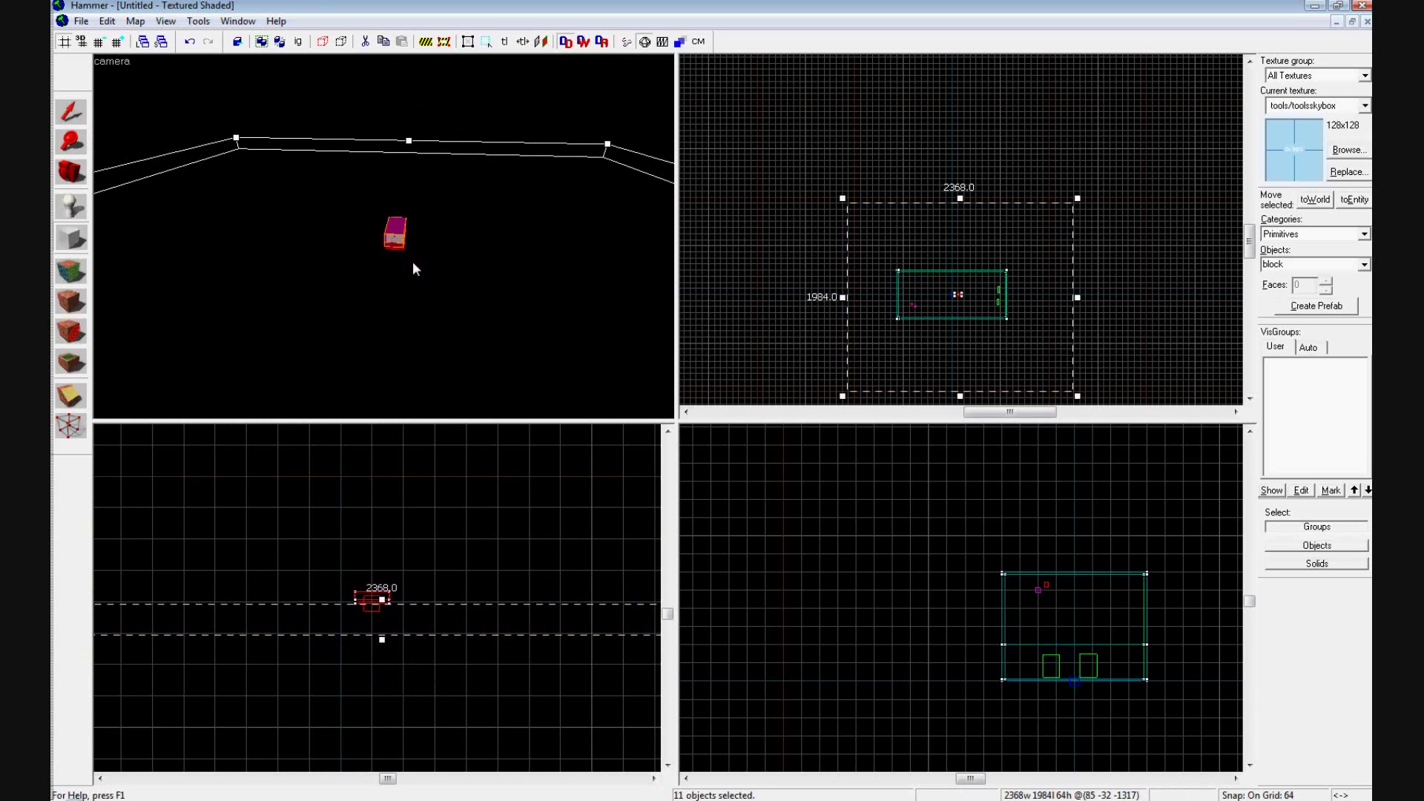
left_click_drag(413, 261, 433, 360)
Filter the textures by "sand", try decals/sanddecal03 on the new block, and apply de_dust/groundsand03 to all its faces
key("shift+a")
left_click(705, 380)
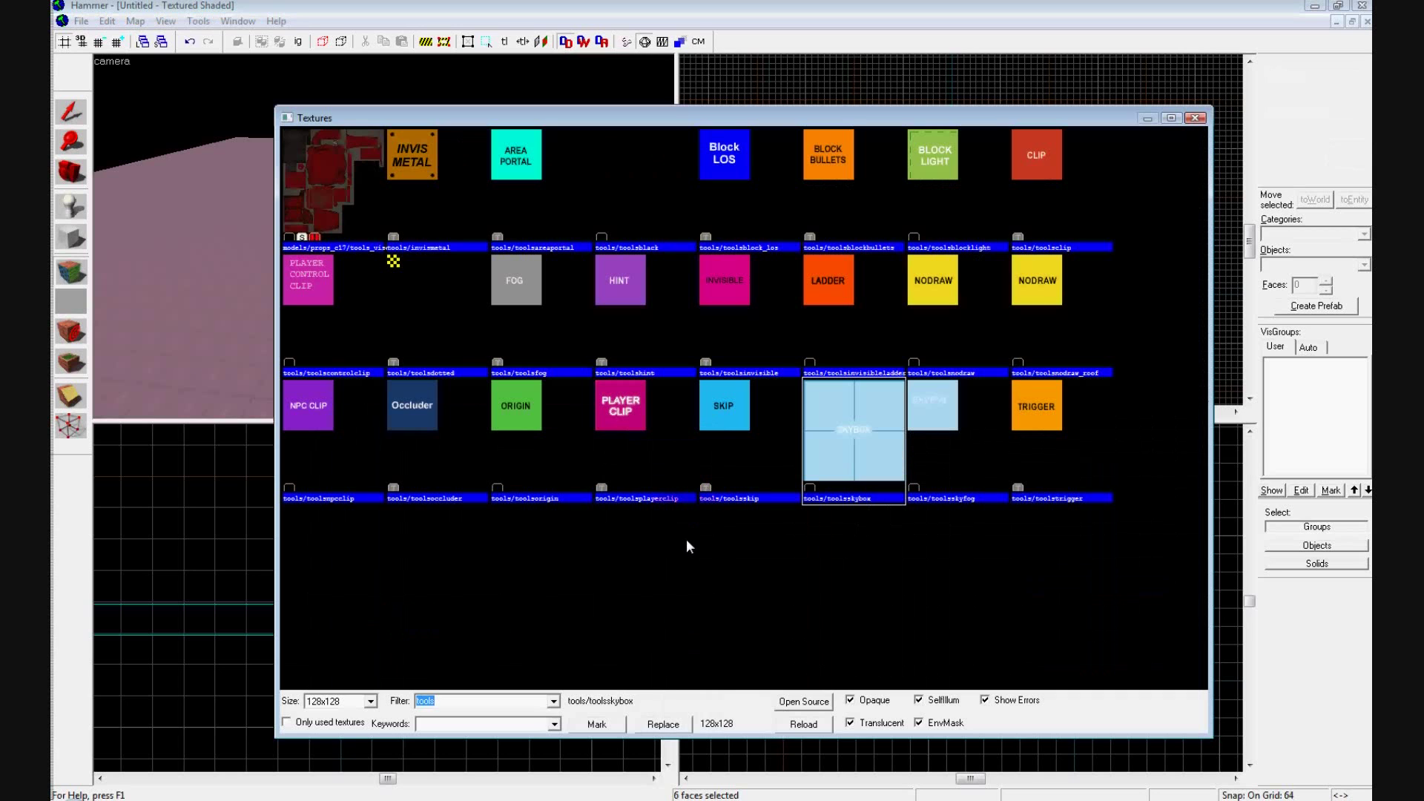
type("sand")
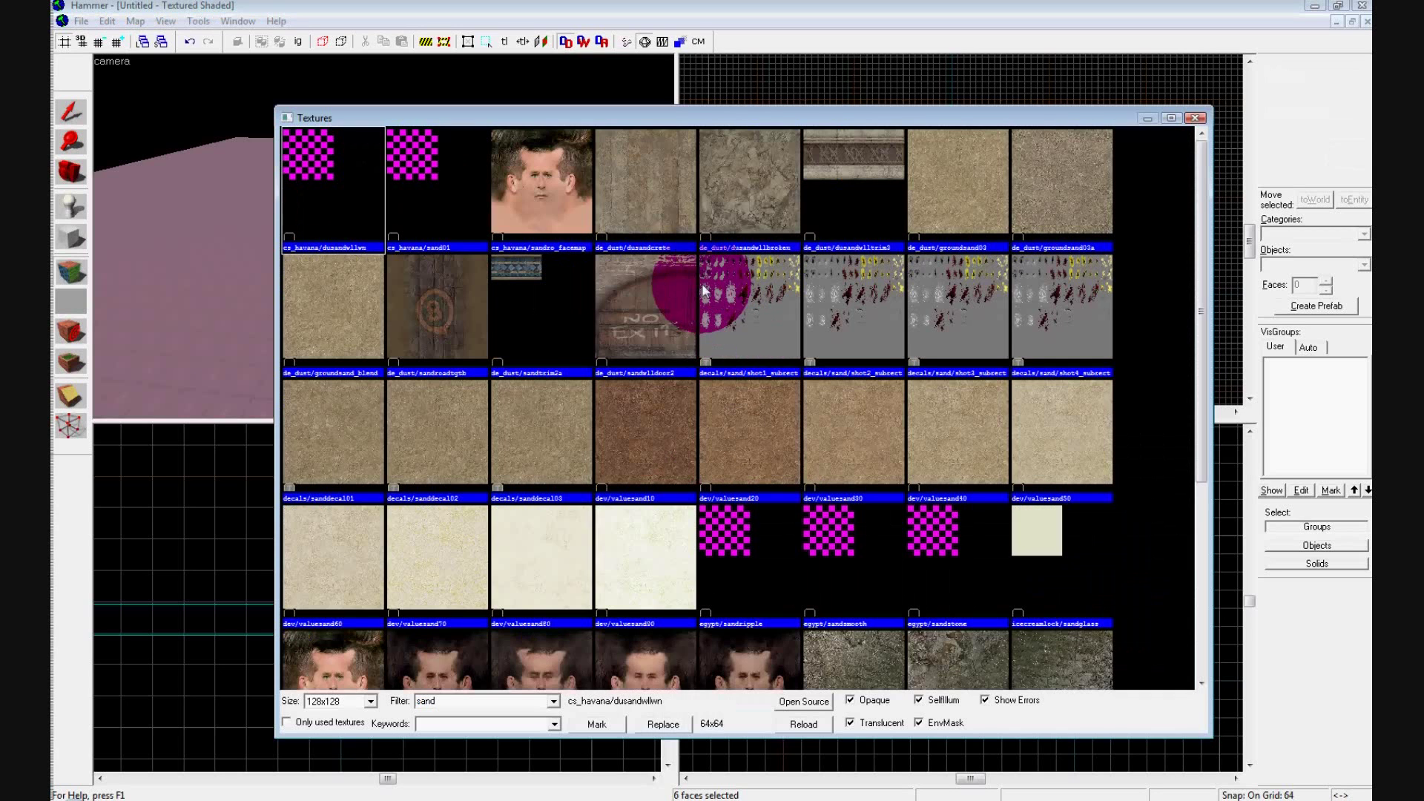
double_click(557, 451)
left_click(702, 421)
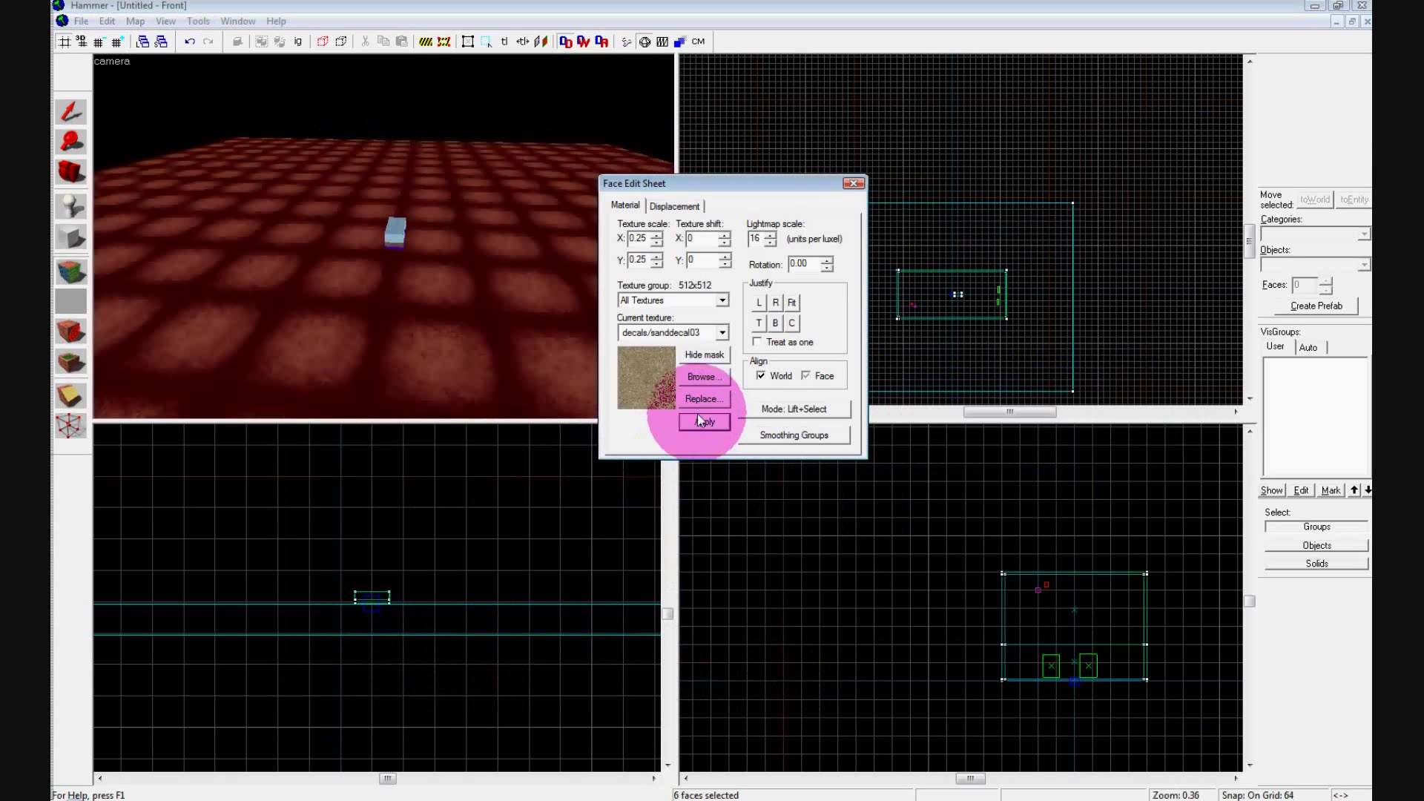
left_click(717, 380)
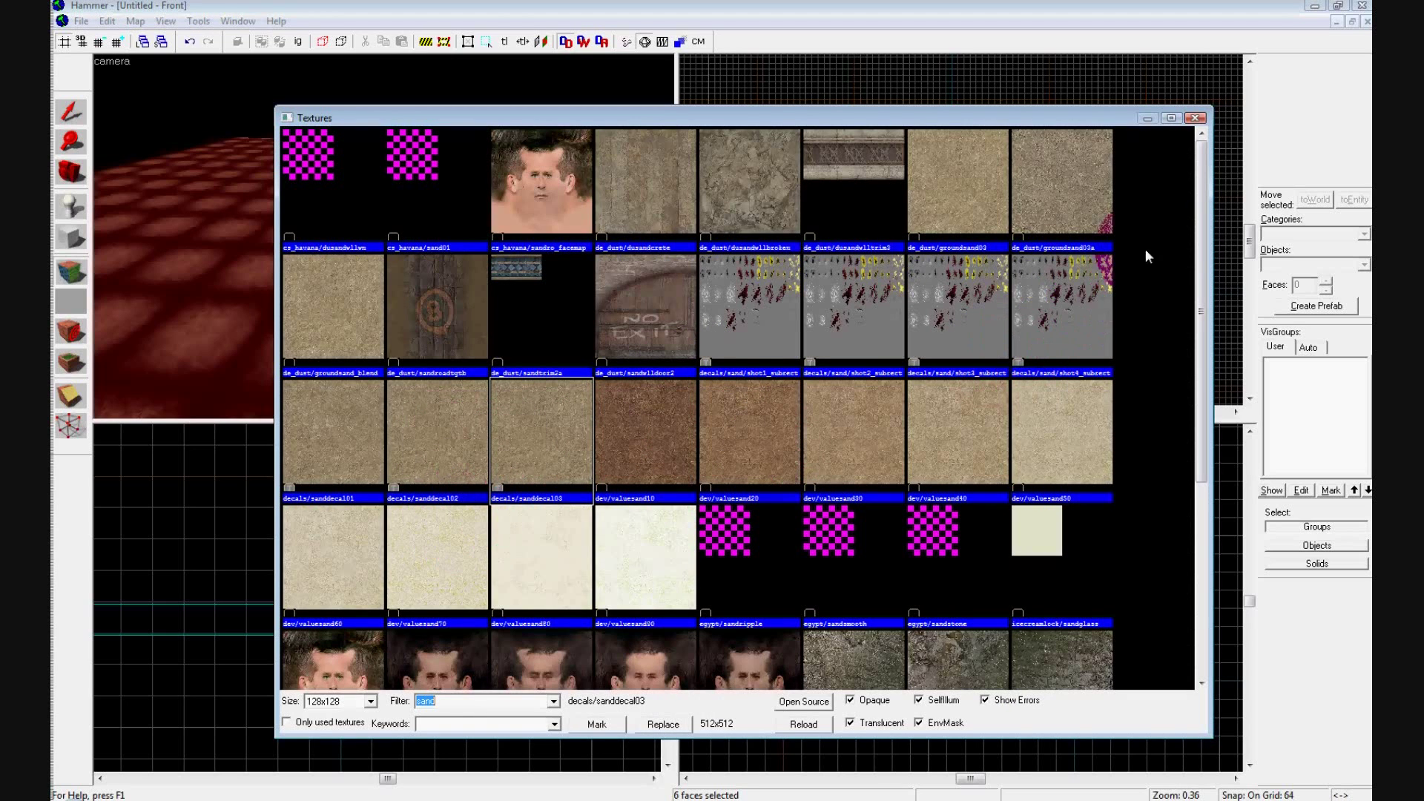
double_click(990, 197)
left_click(710, 422)
Set the ground block's texture scale to .0625 in X and Y, apply it and close the Face Edit Sheet
key("w")
key("Right")
key("w")
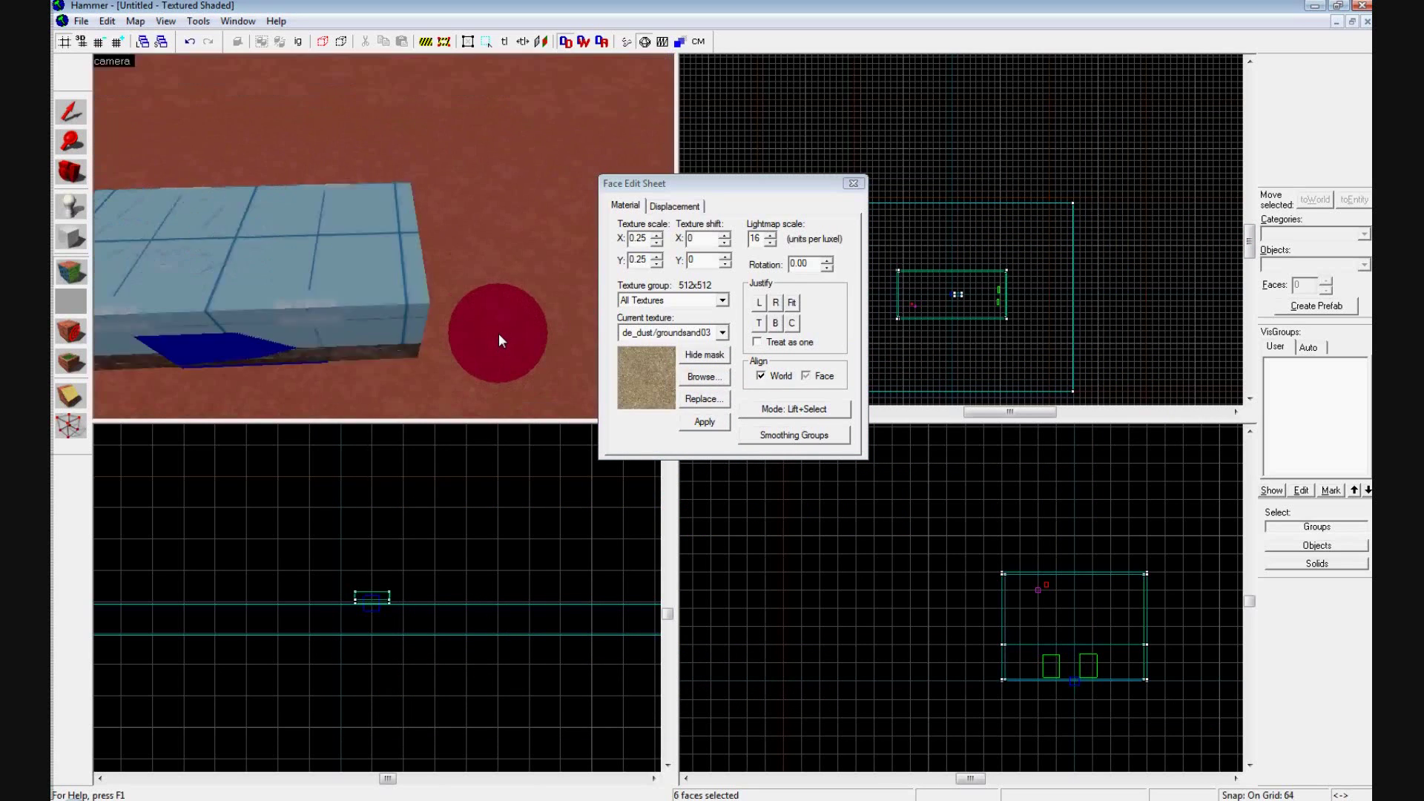
key("s")
left_click_drag(498, 332, 498, 333)
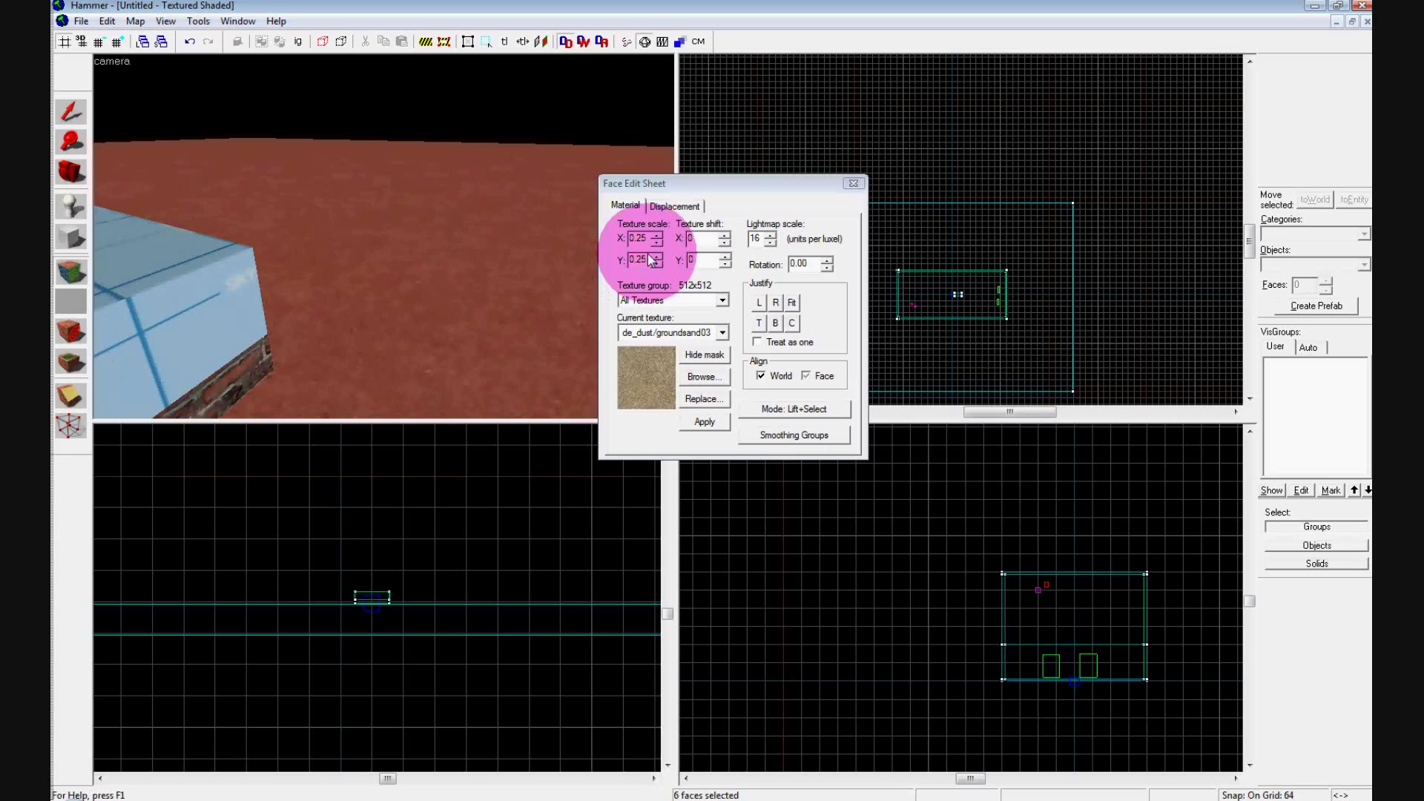
left_click_drag(636, 243, 660, 244)
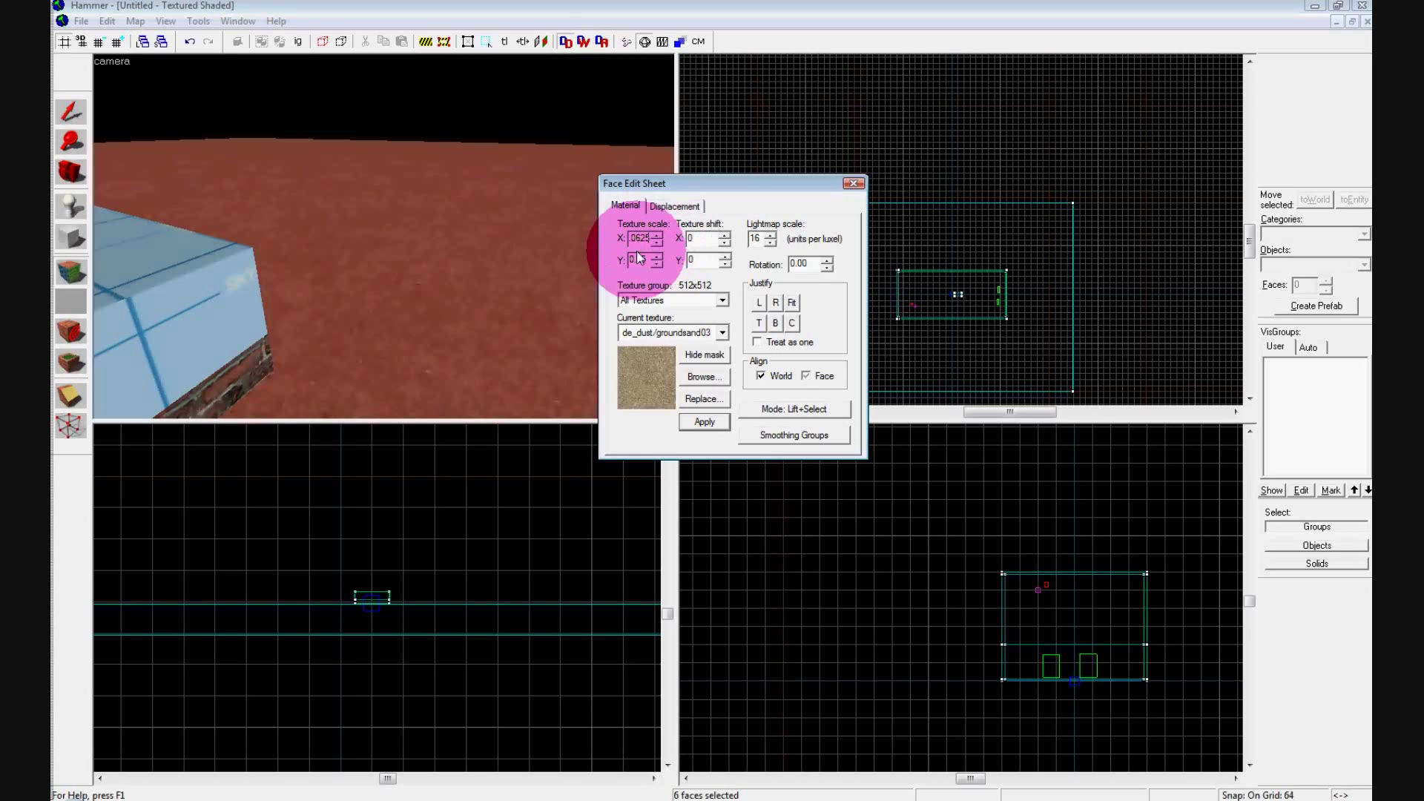
left_click_drag(647, 260, 642, 261)
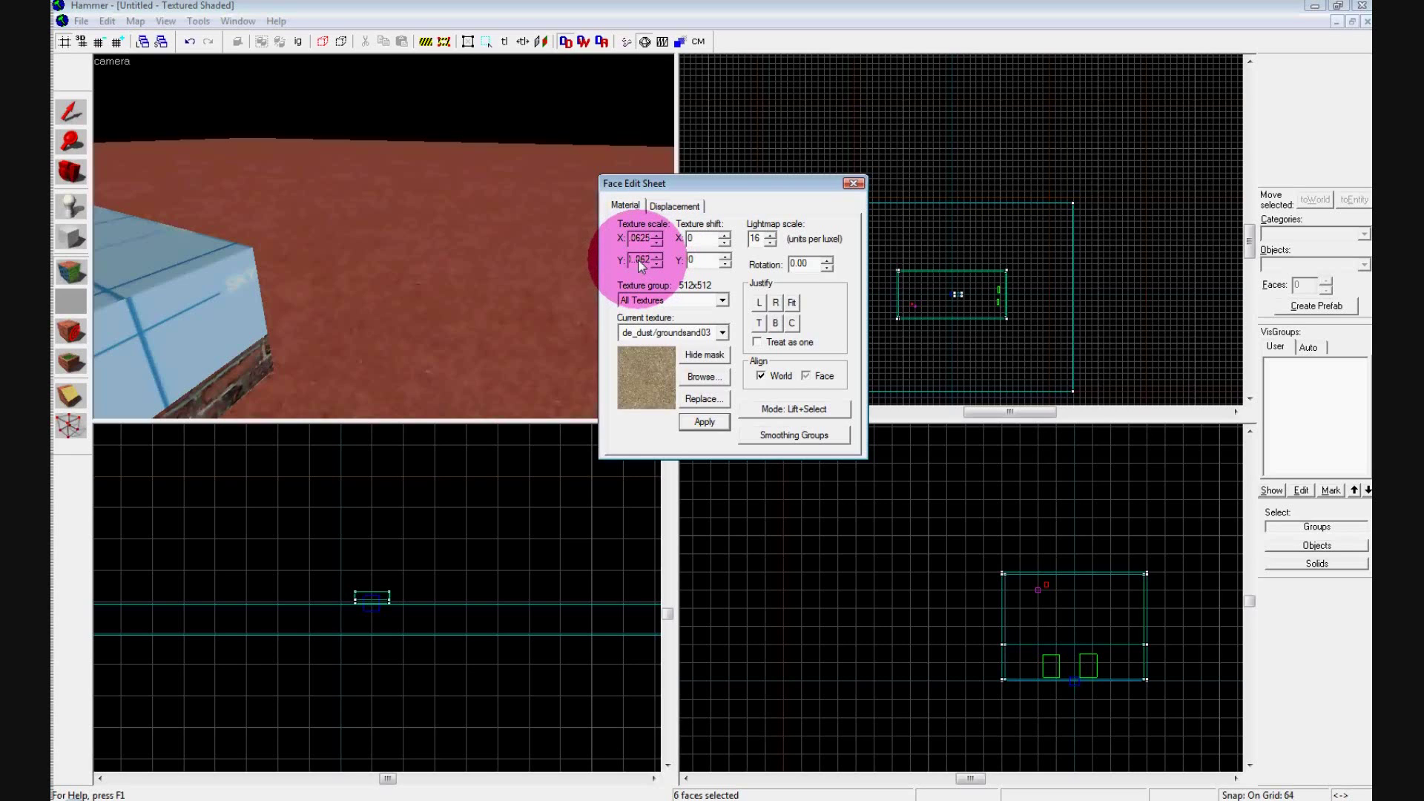
left_click(705, 422)
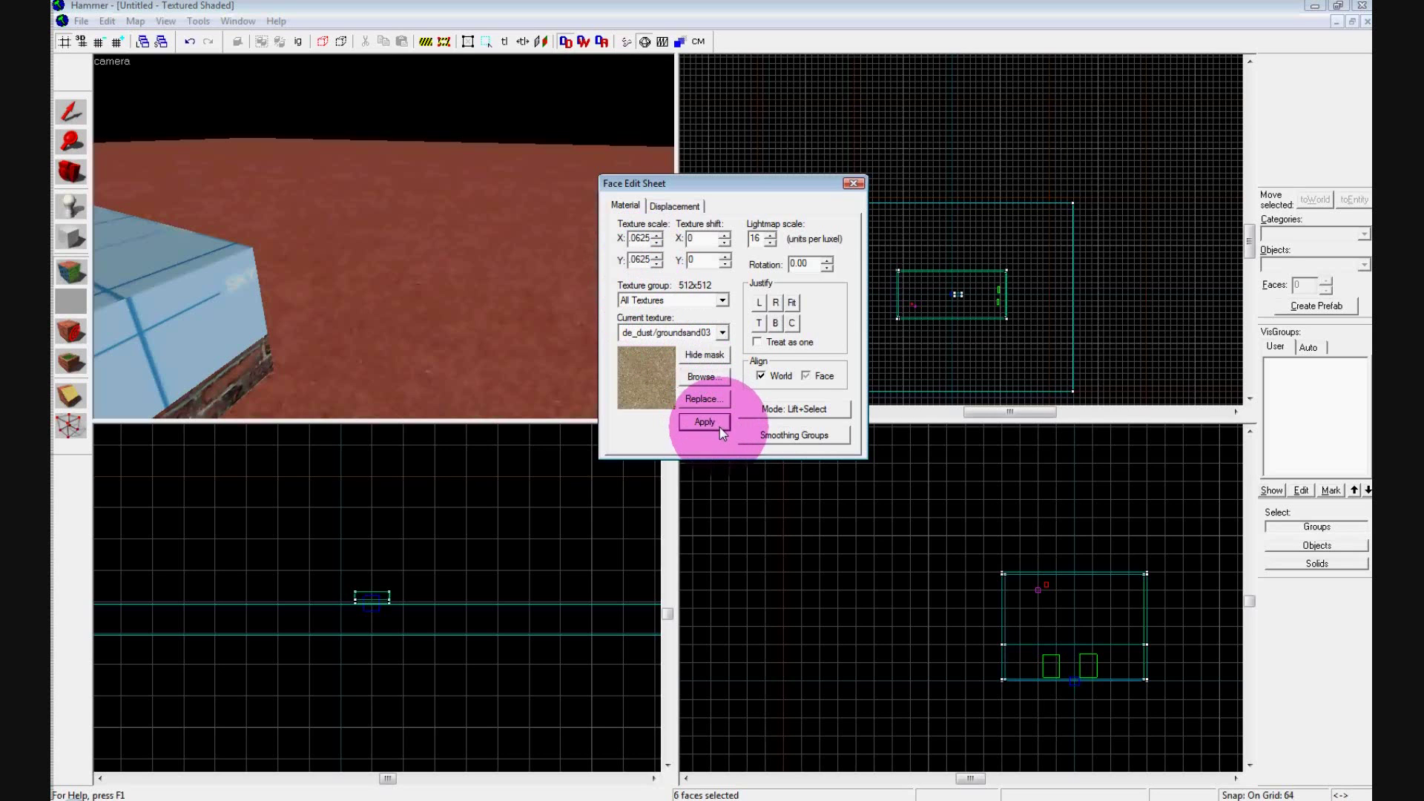
left_click(847, 184)
Check the sand texture beside the miniature room, apply a .0625 X and Y texture scale to the block's top face alone, and close the sheet
key("z")
key("s")
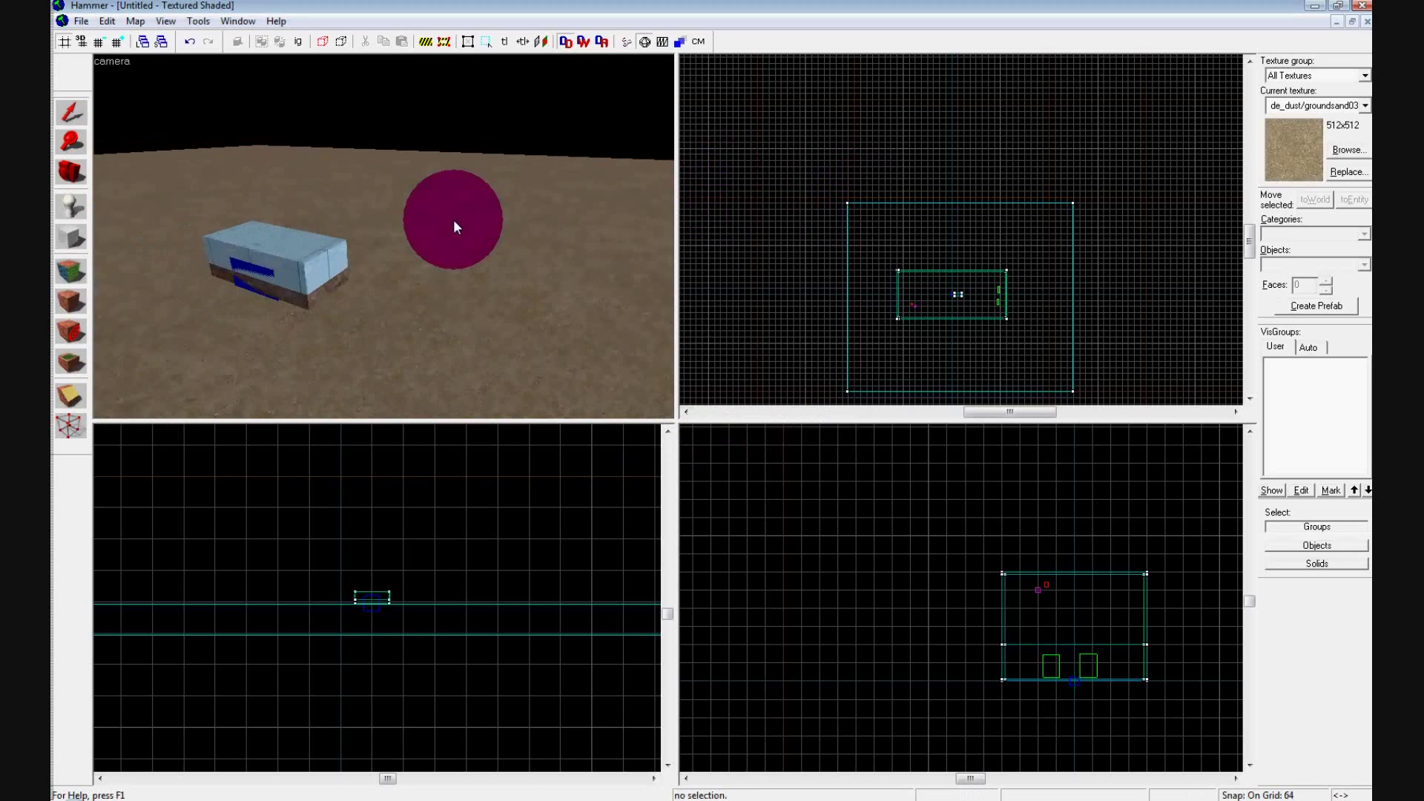
key("w")
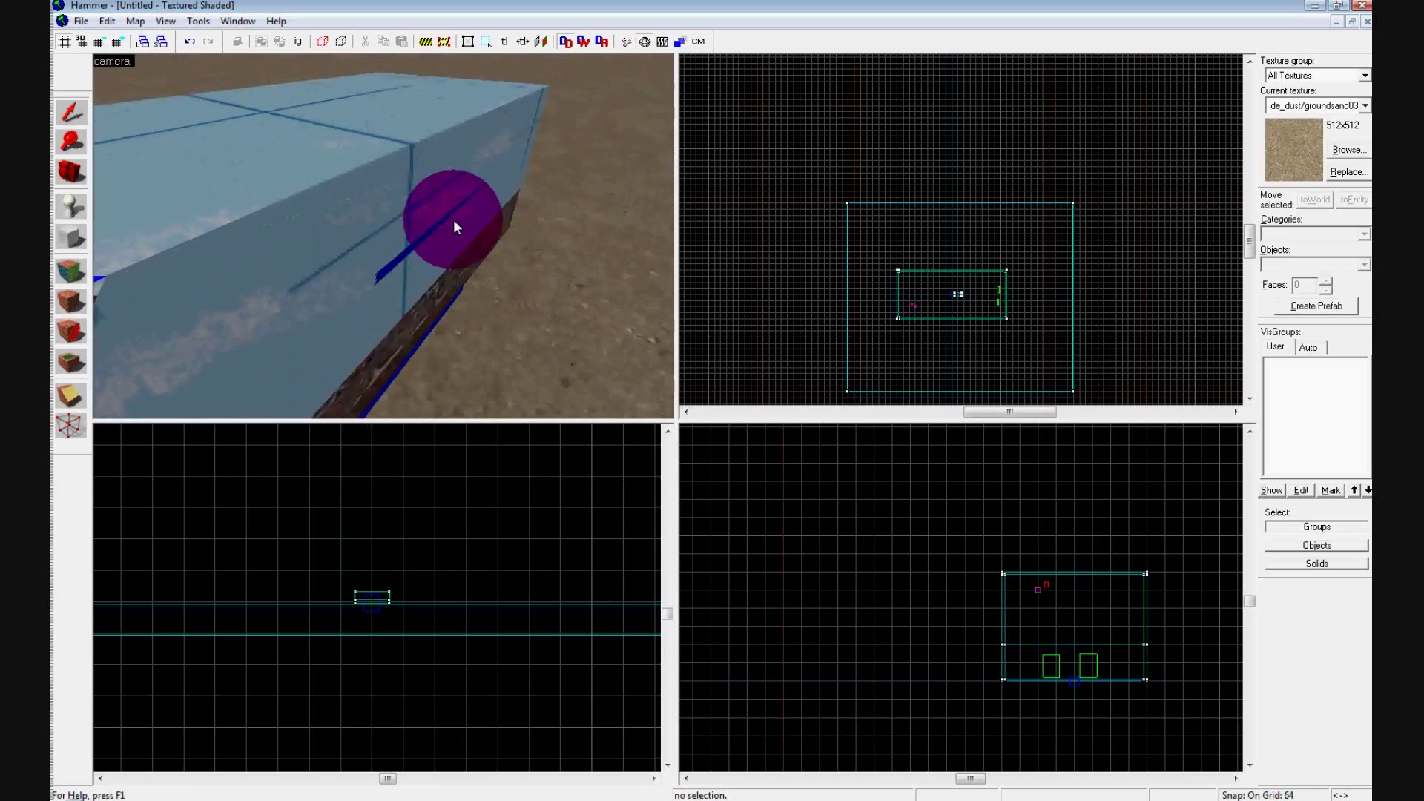
key("z")
key("shift+a")
left_click(517, 318)
double_click(650, 242)
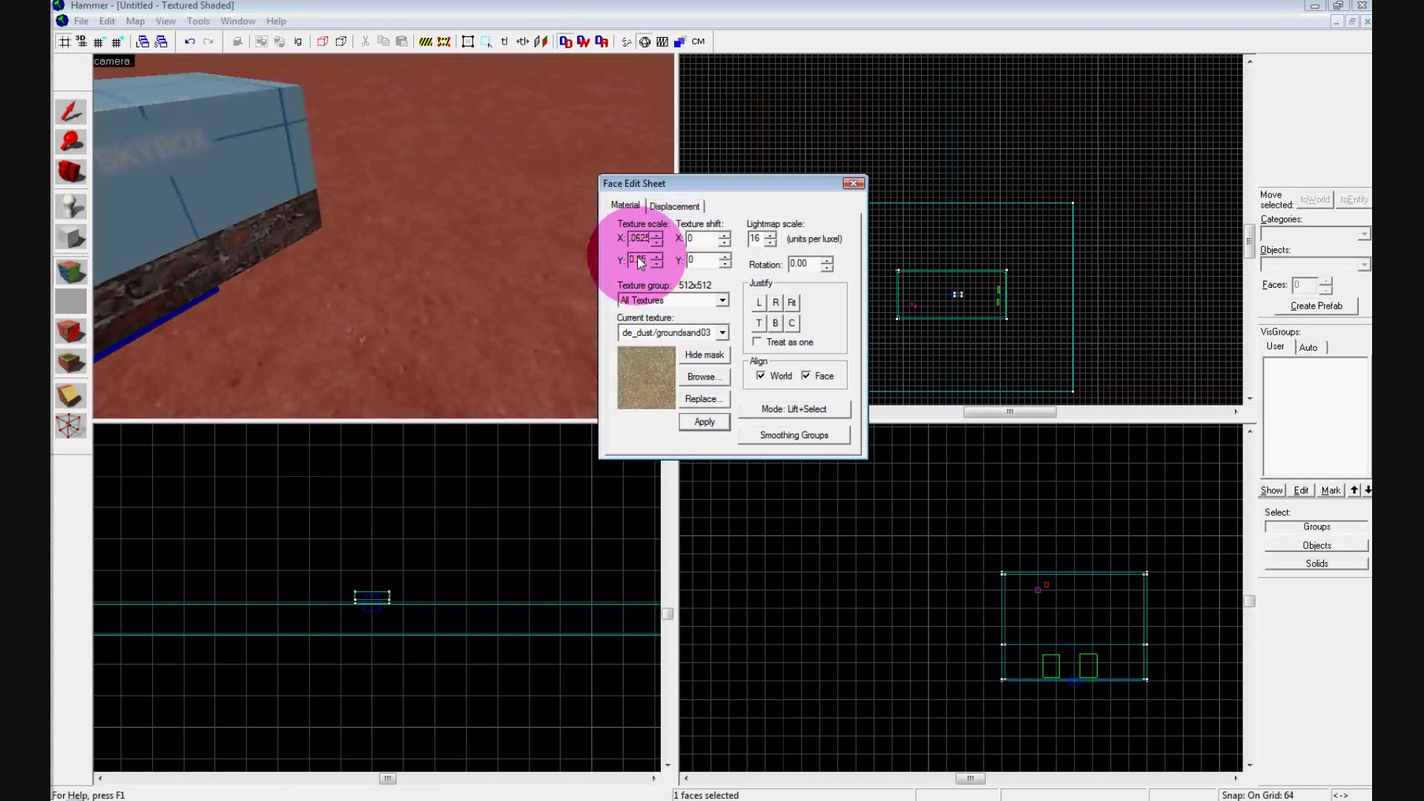
double_click(642, 260)
type("0625")
left_click(705, 421)
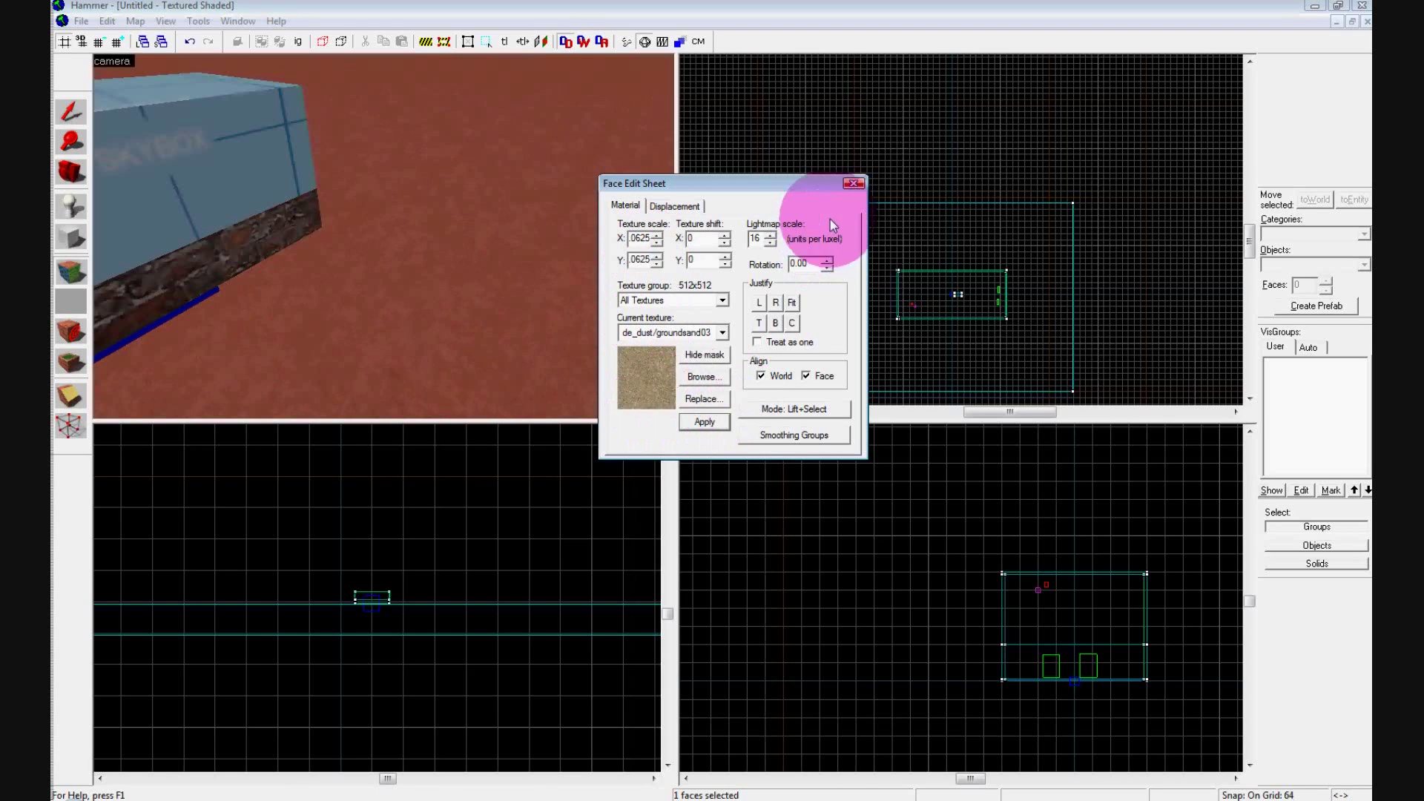
key("s")
key("a")
left_click(852, 183)
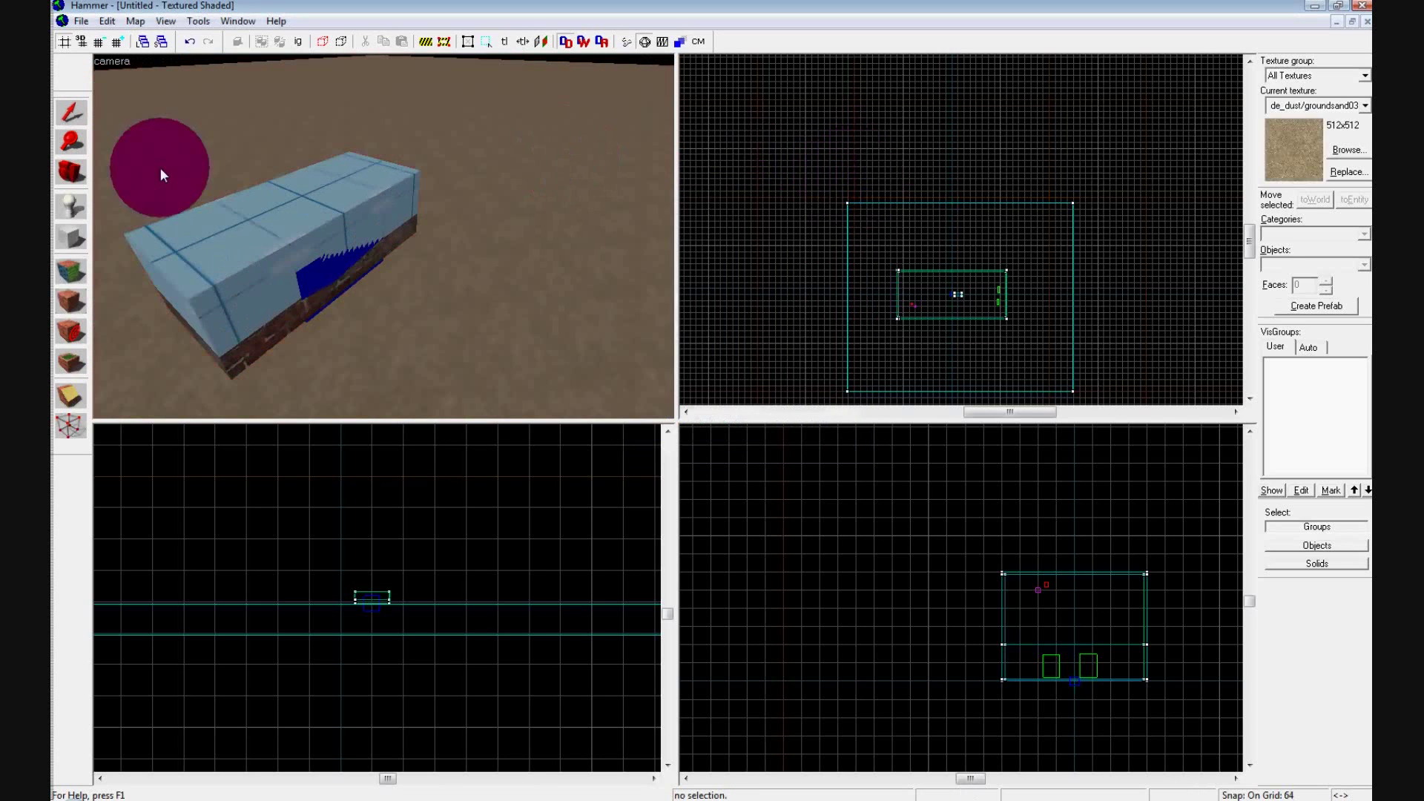
Create a 320 x 320 unit block 788 units tall, standing on the sand ground near one of its corners
left_click(68, 238)
left_click_drag(872, 343, 903, 374)
scroll(542, 652, "down", 5)
left_click_drag(331, 622, 337, 485)
key("Return")
key("s")
key("Up")
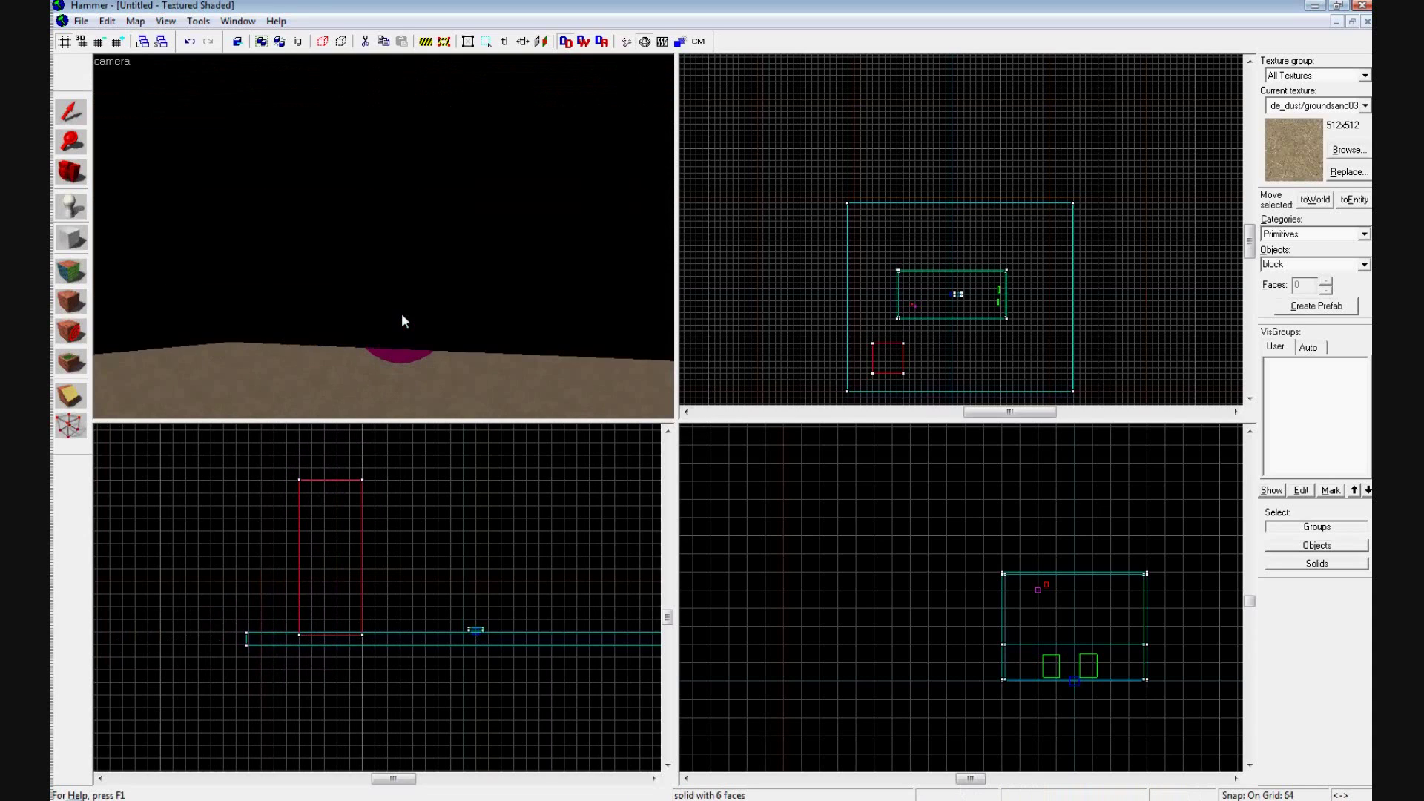
key("z")
Copy the sand tower to the other three corners of the ground so the four surround the miniature room
left_click(71, 112)
left_click(762, 339)
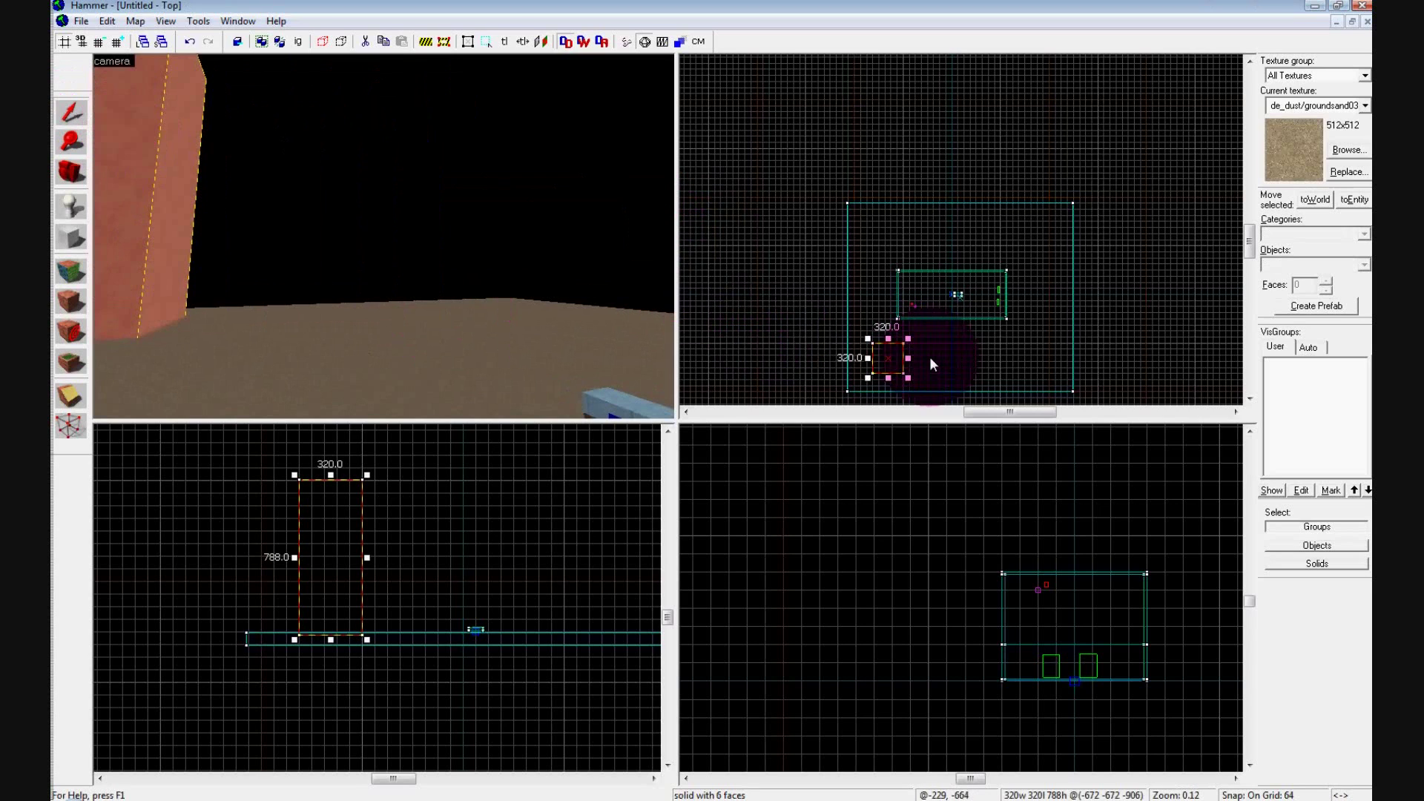
left_click_drag(887, 361, 887, 236, "shift")
left_click_drag(887, 236, 1028, 236, "shift")
left_click_drag(1028, 236, 1033, 361, "shift")
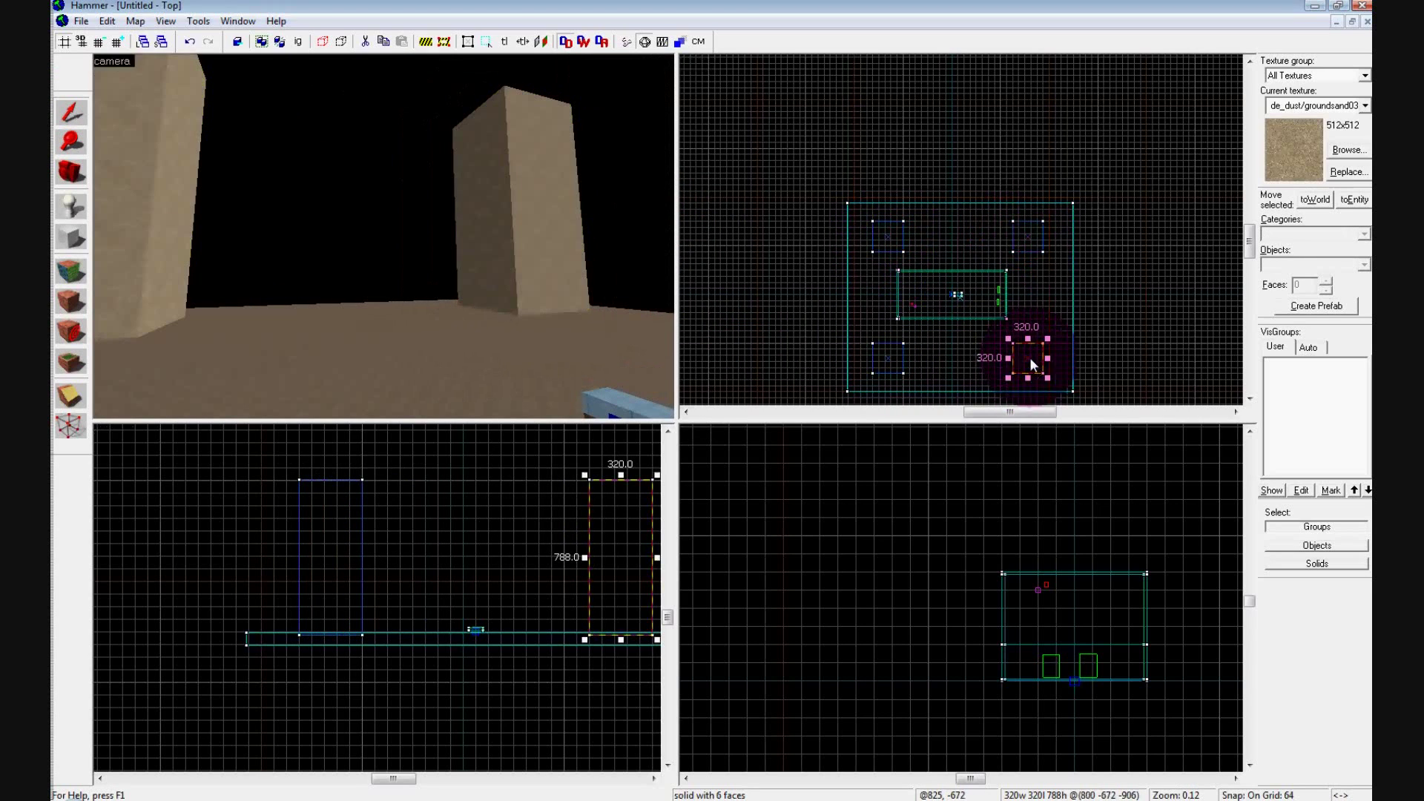
Delete the sky-textured ceiling and walls of the miniature room in the 3D view
key("z")
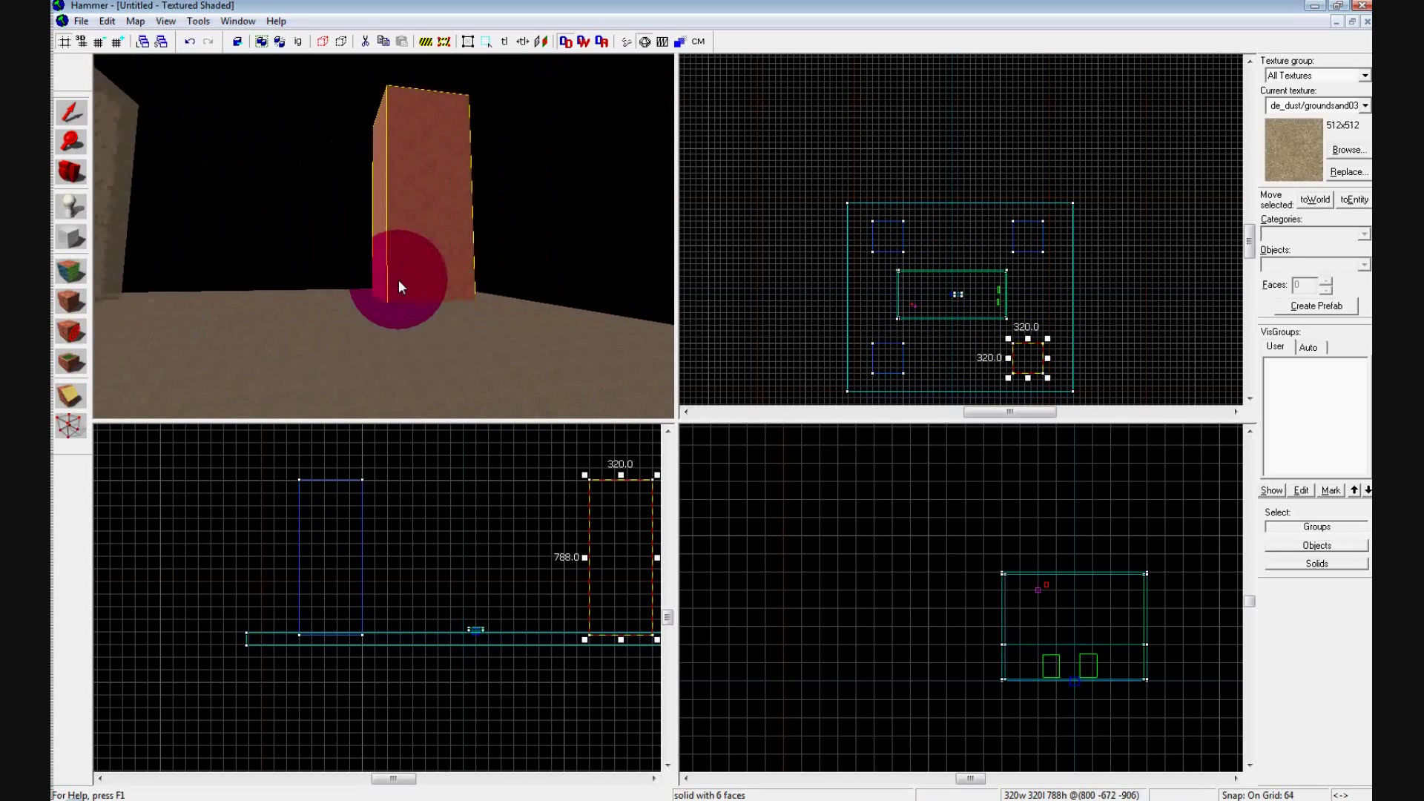
key("w")
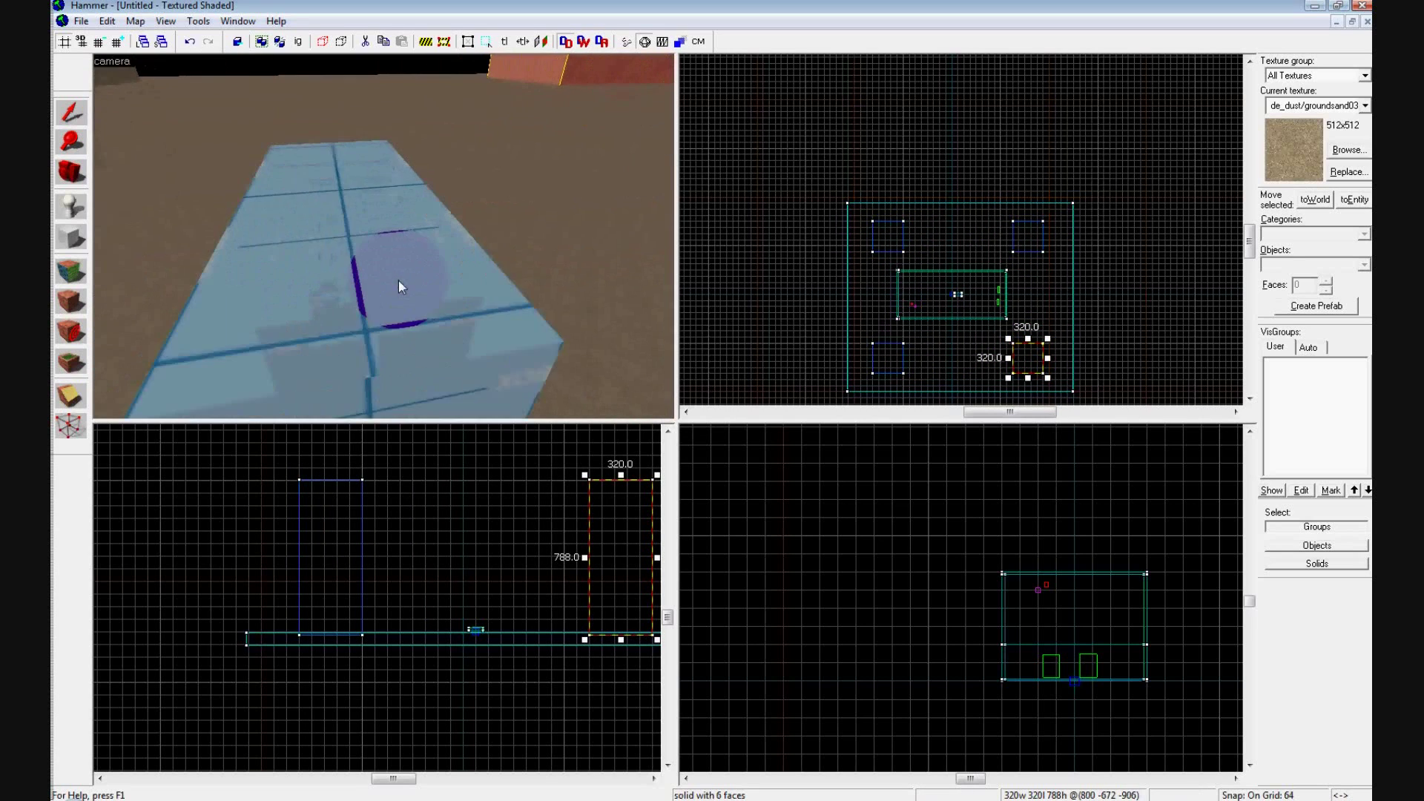
mouse_move(398, 280)
left_mouse_down()
mouse_move(376, 249)
mouse_move(372, 189)
mouse_move(371, 249)
mouse_move(509, 251)
left_mouse_up()
left_click(397, 237)
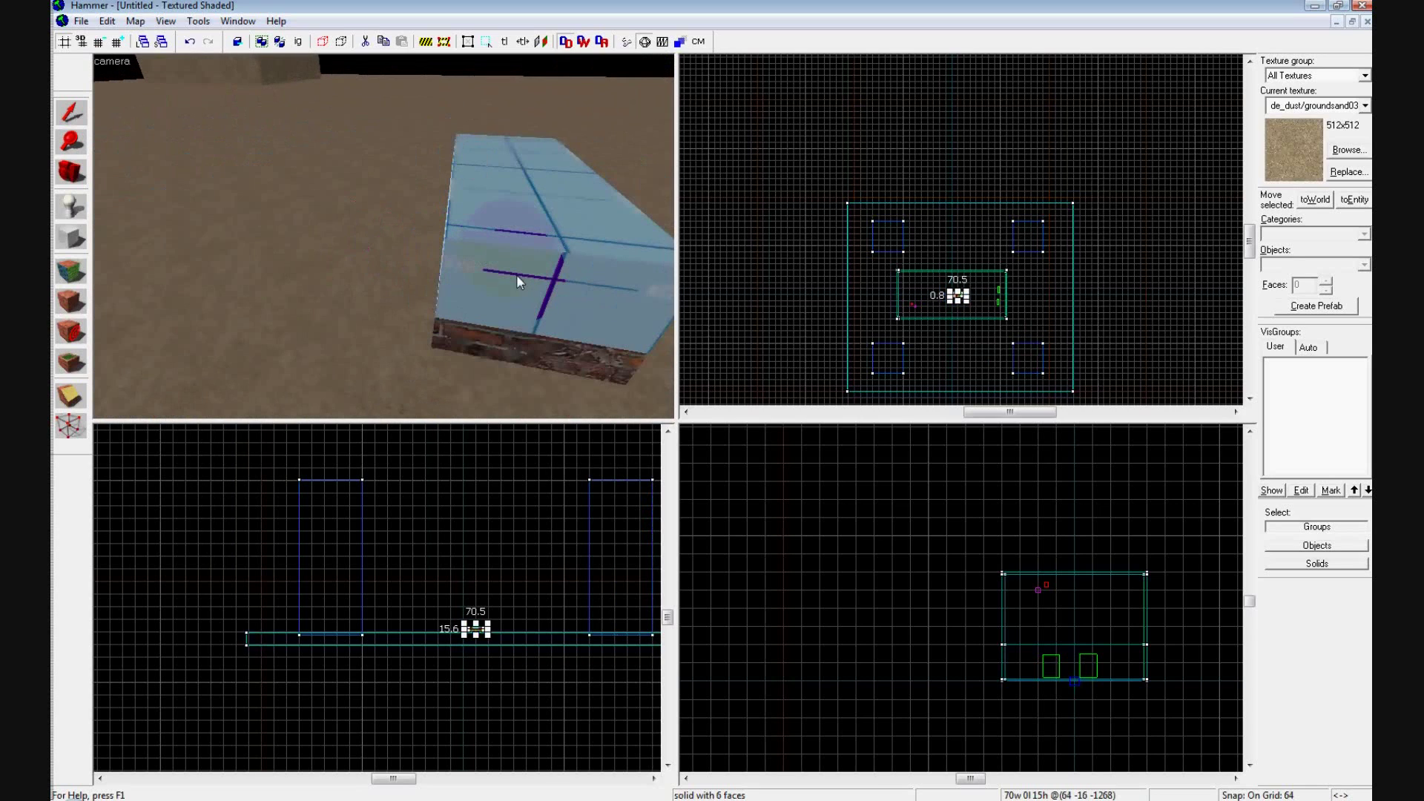
left_click(505, 278)
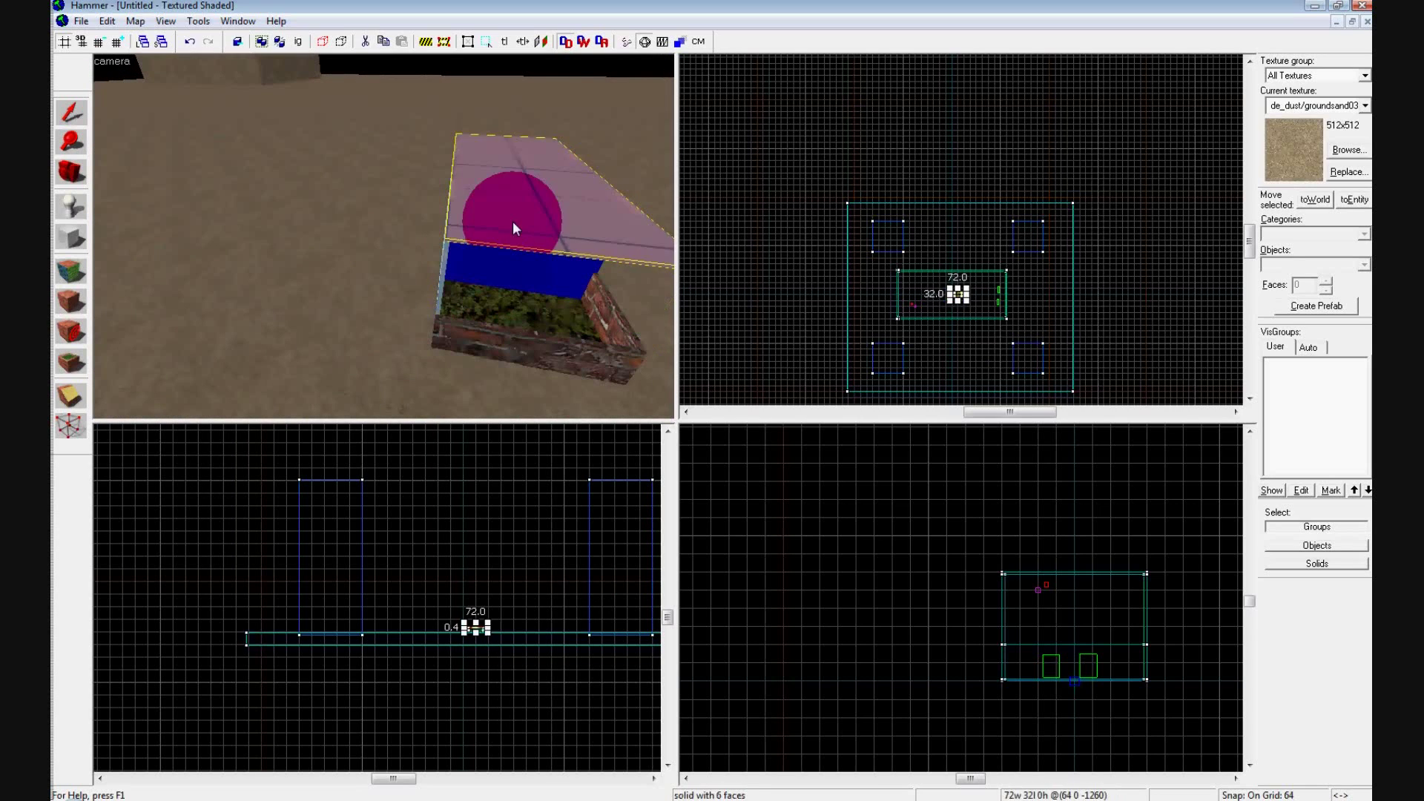
key("Delete")
left_click(447, 233)
key("Delete")
left_click(493, 164)
key("Delete")
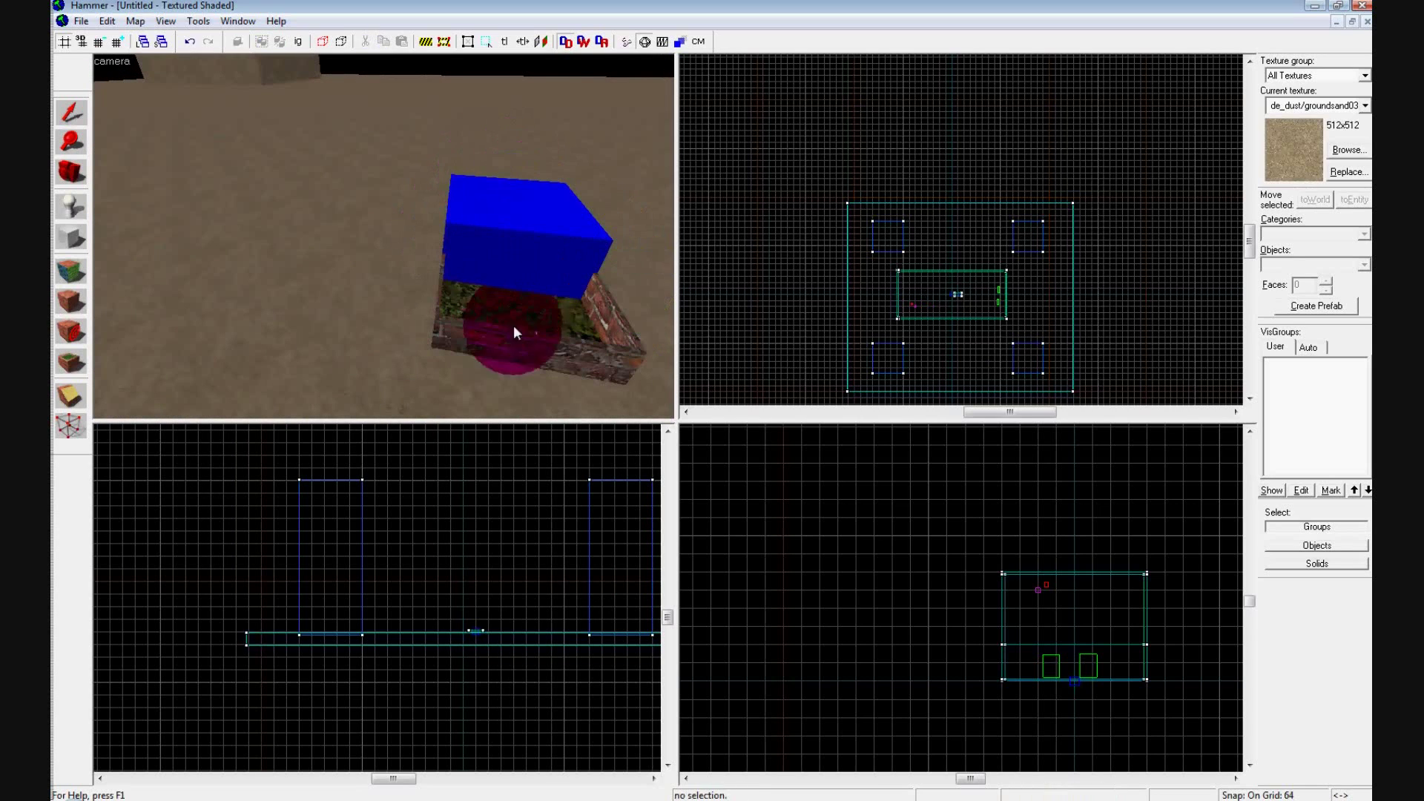
Delete the miniature room's brick walls and grass floor, leaving the sky_camera entity in place
left_click(513, 336)
key("Delete")
left_click(438, 314)
key("Delete")
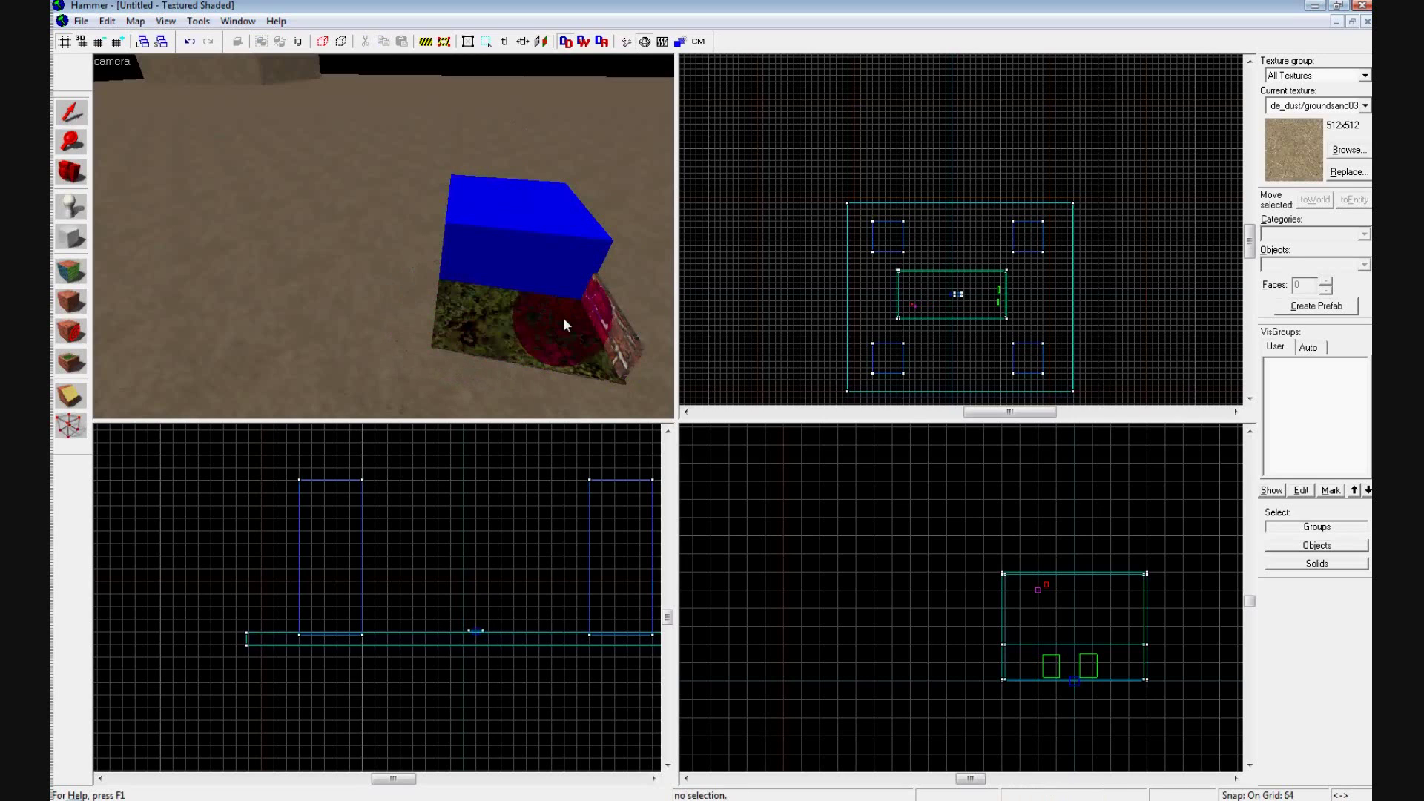
left_click(602, 324)
key("Delete")
left_click(551, 331)
key("Delete")
key("z")
key("d")
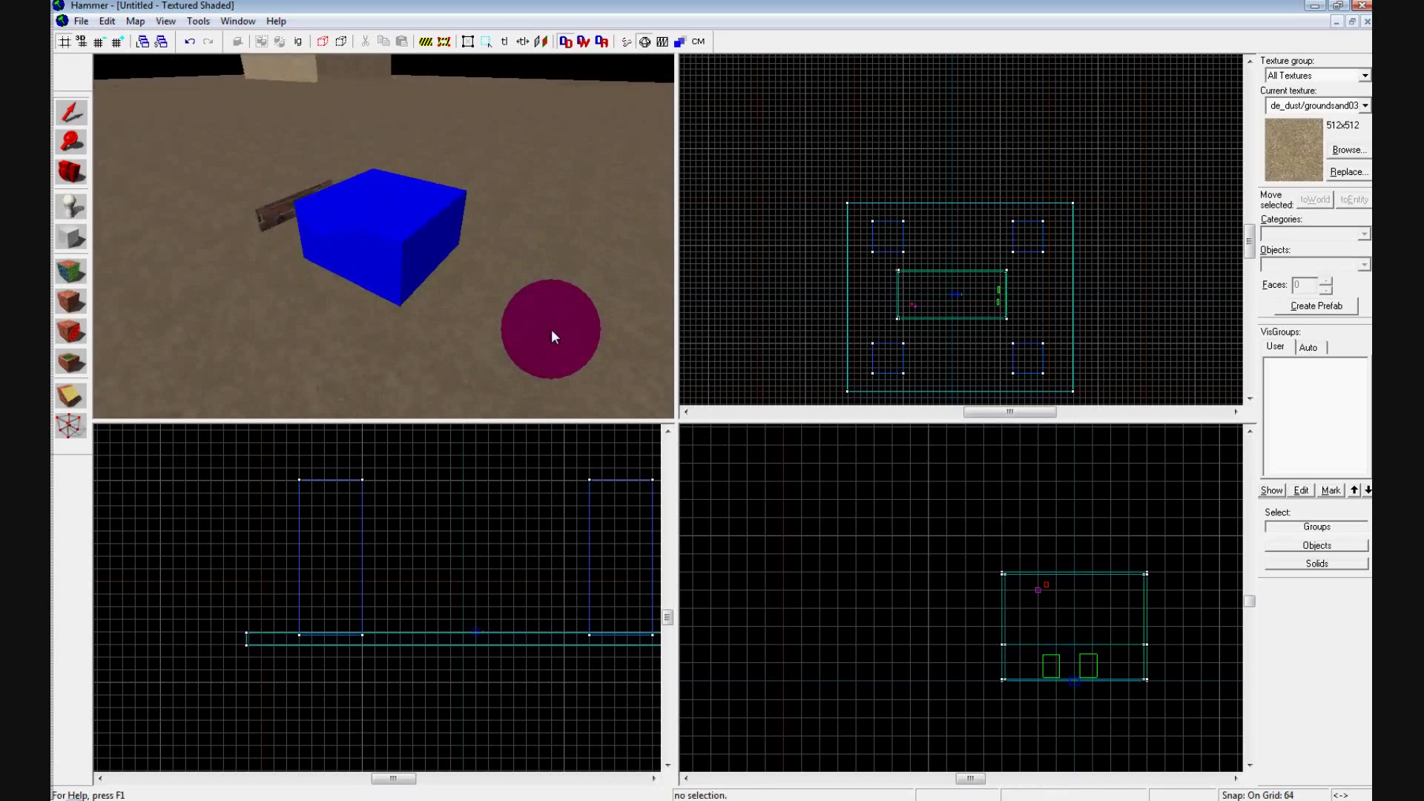
key("s")
key("w")
key("z")
left_click(492, 280)
key("Delete")
Create a 2432 x 2112 x 960 unit block enclosing the ground and towers, and hollow it with walls 12 units thick
left_click(71, 237)
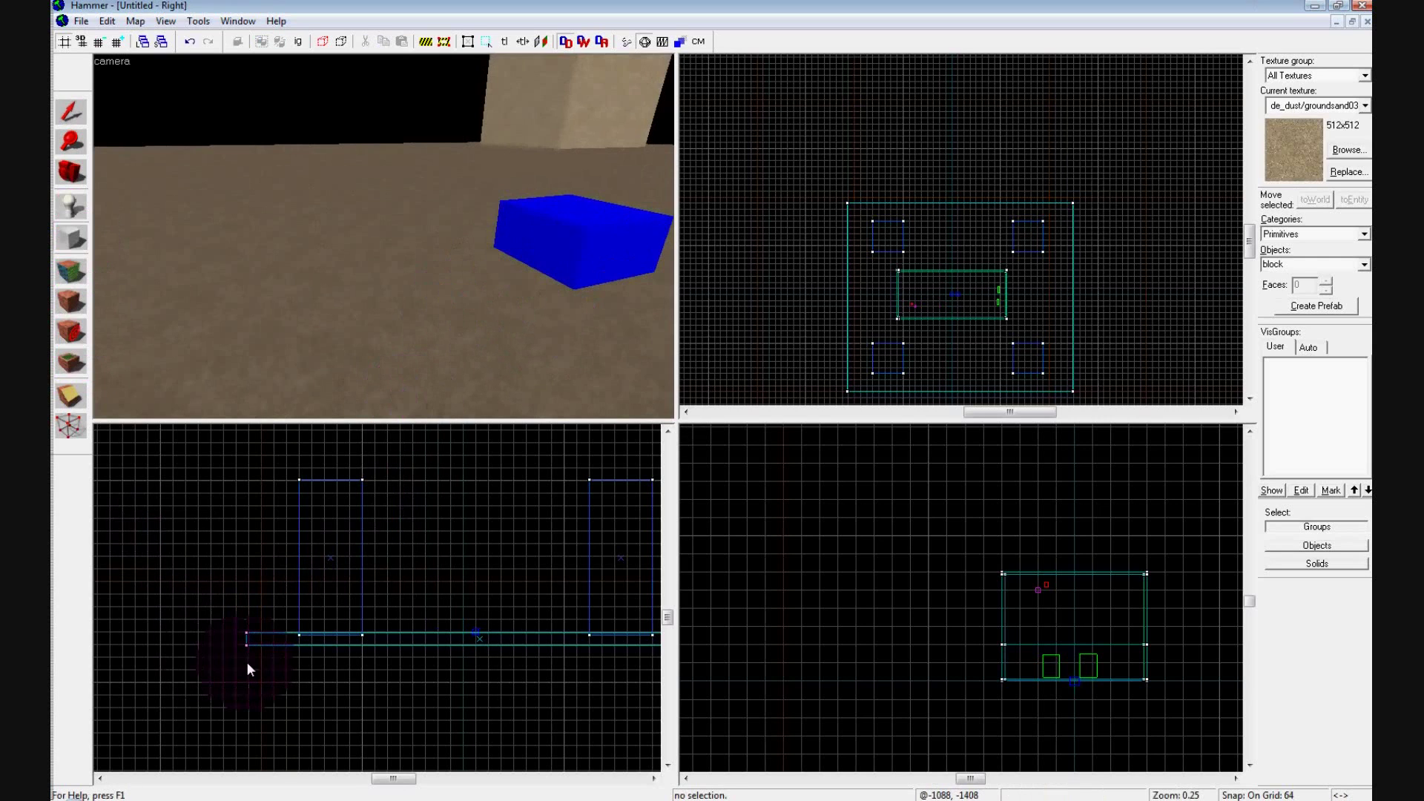
left_click_drag(234, 658, 582, 549)
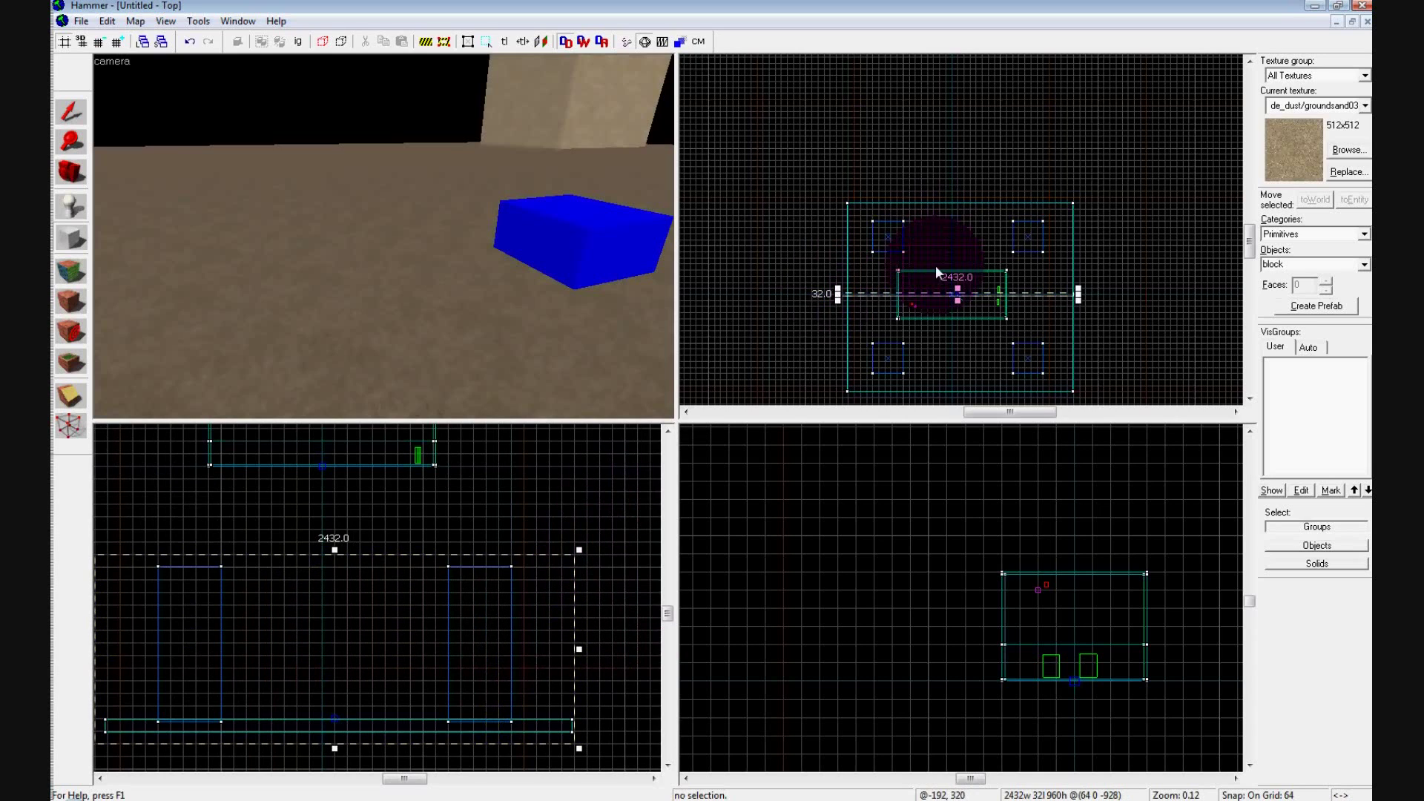
left_click_drag(960, 290, 956, 319)
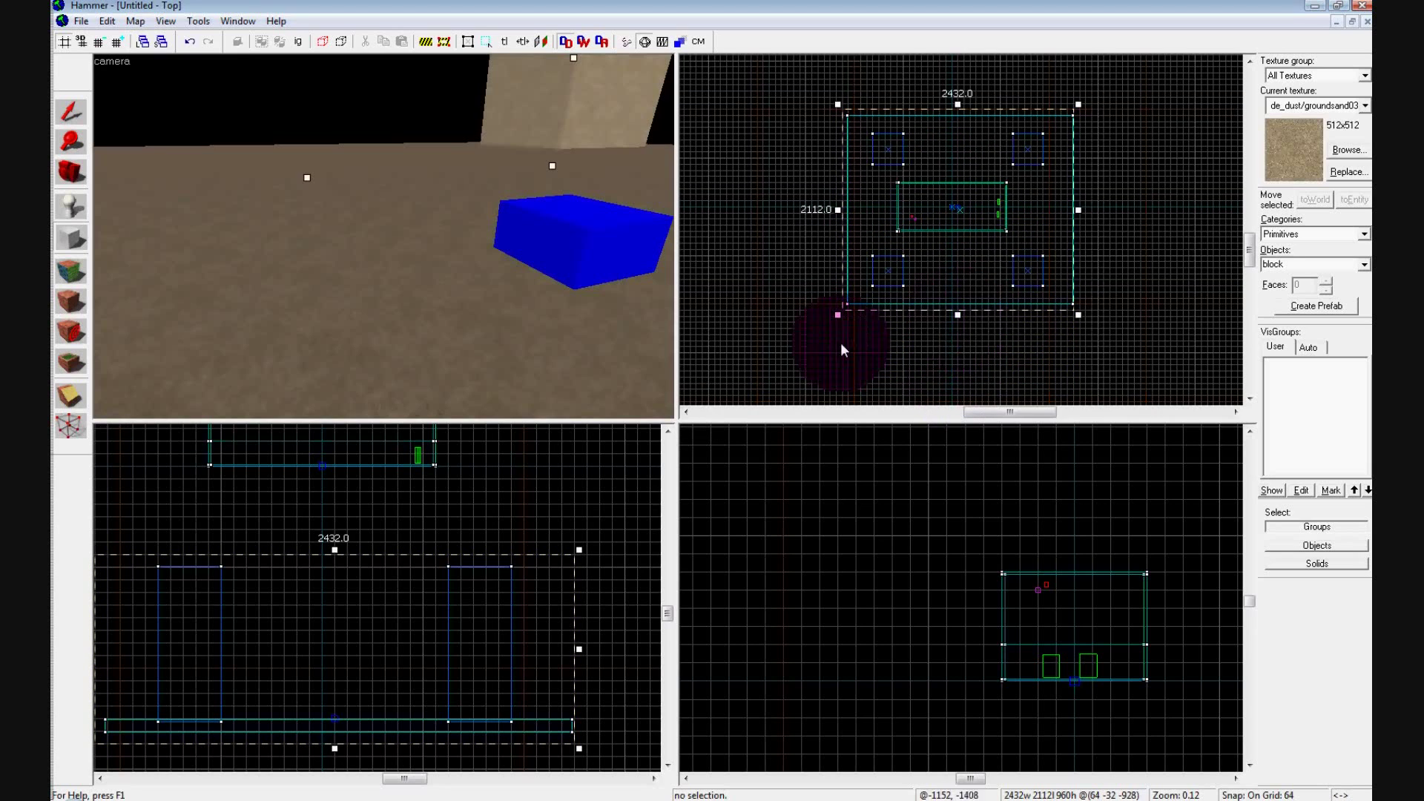
left_click(473, 349)
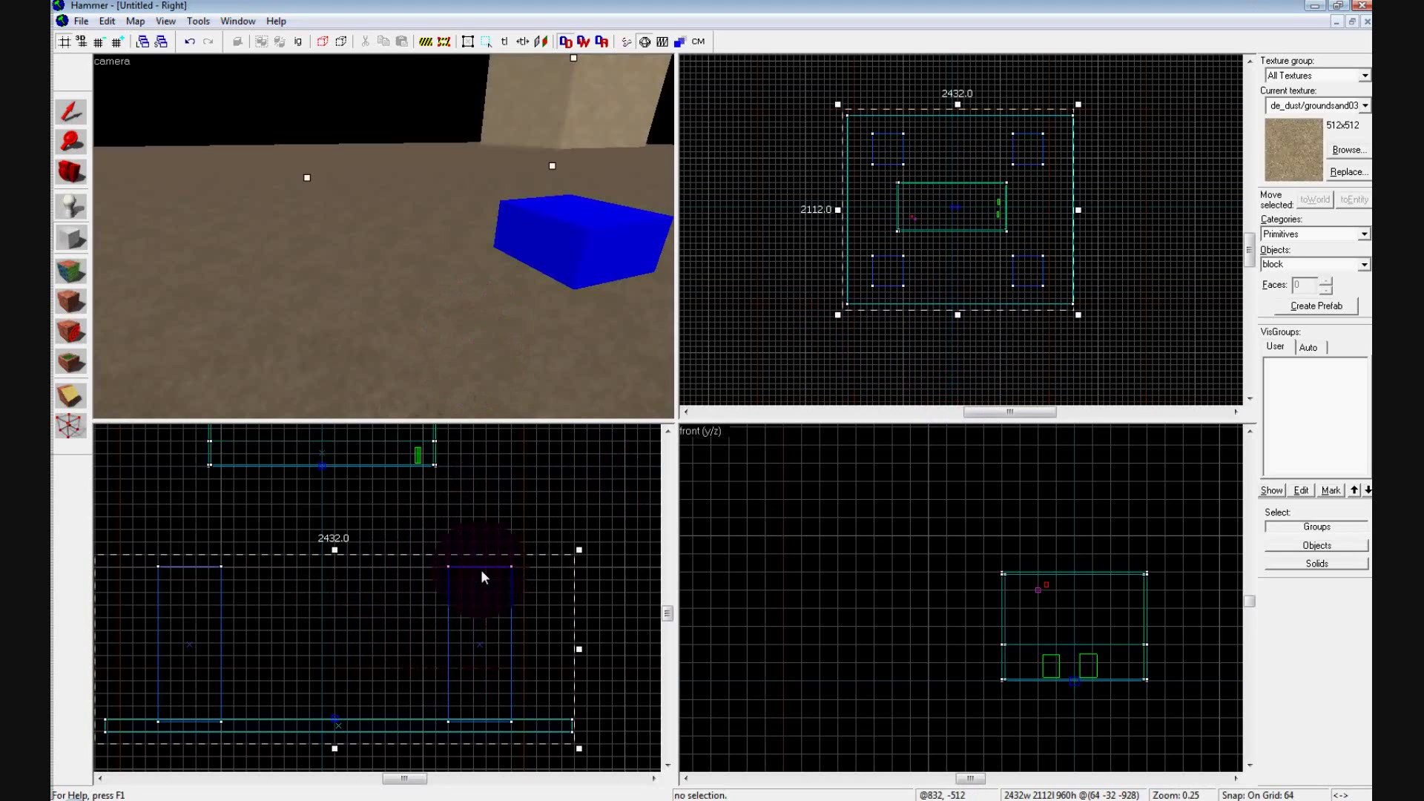
key("Return")
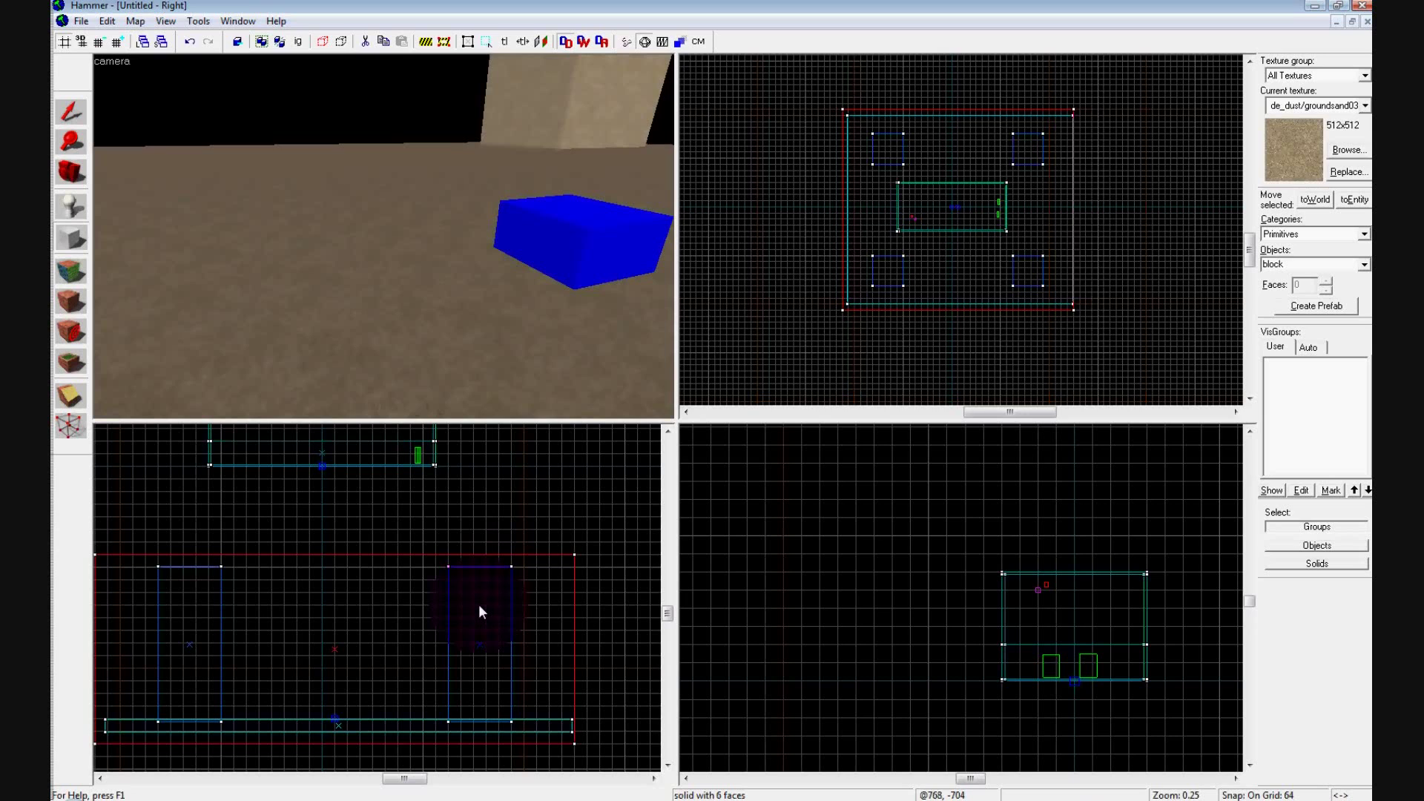
key("ctrl+h")
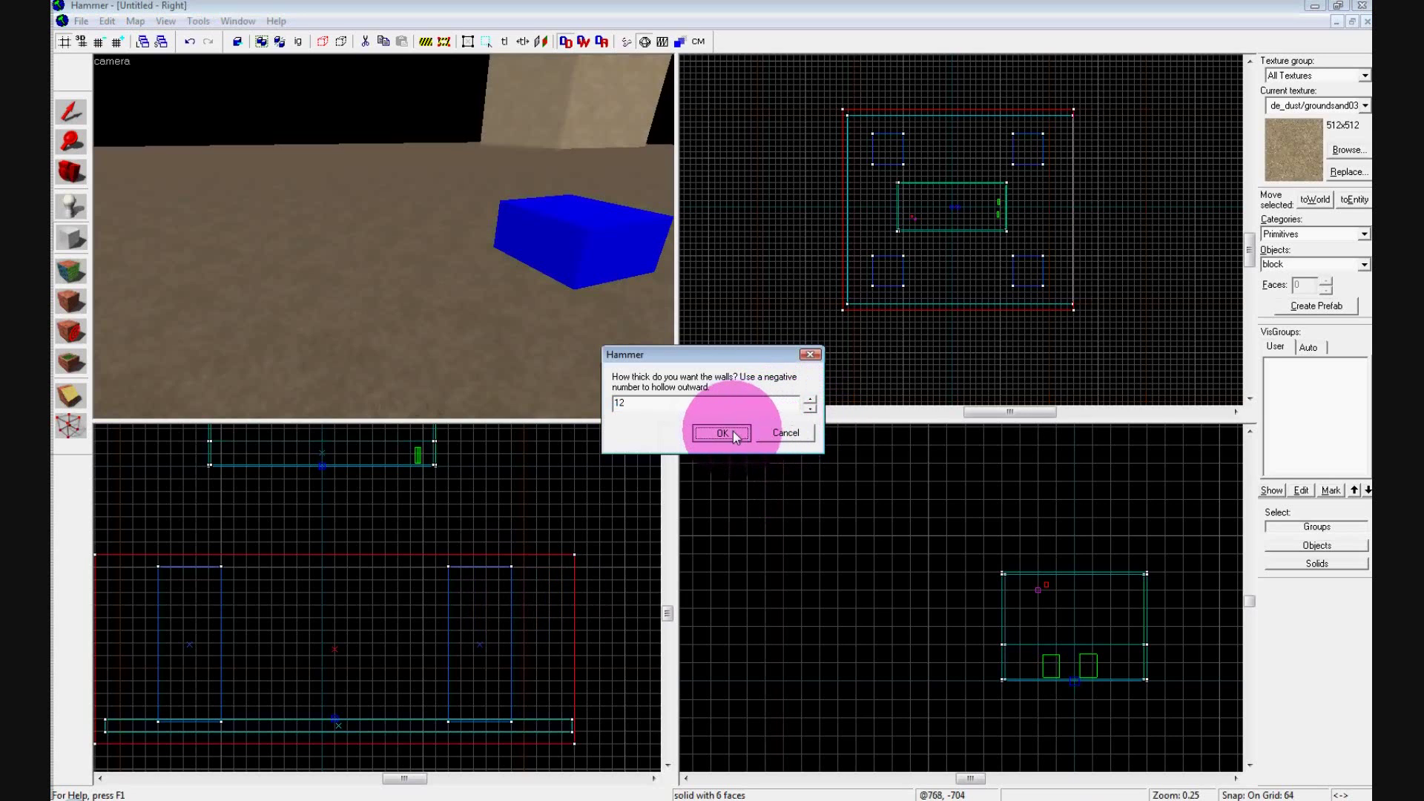
left_click(735, 430)
Filter the textures by "tools", apply tools/toolsskybox to all faces of the hollow enclosure, and close the Face Edit Sheet
left_click(461, 332)
scroll(461, 332, "down", 5)
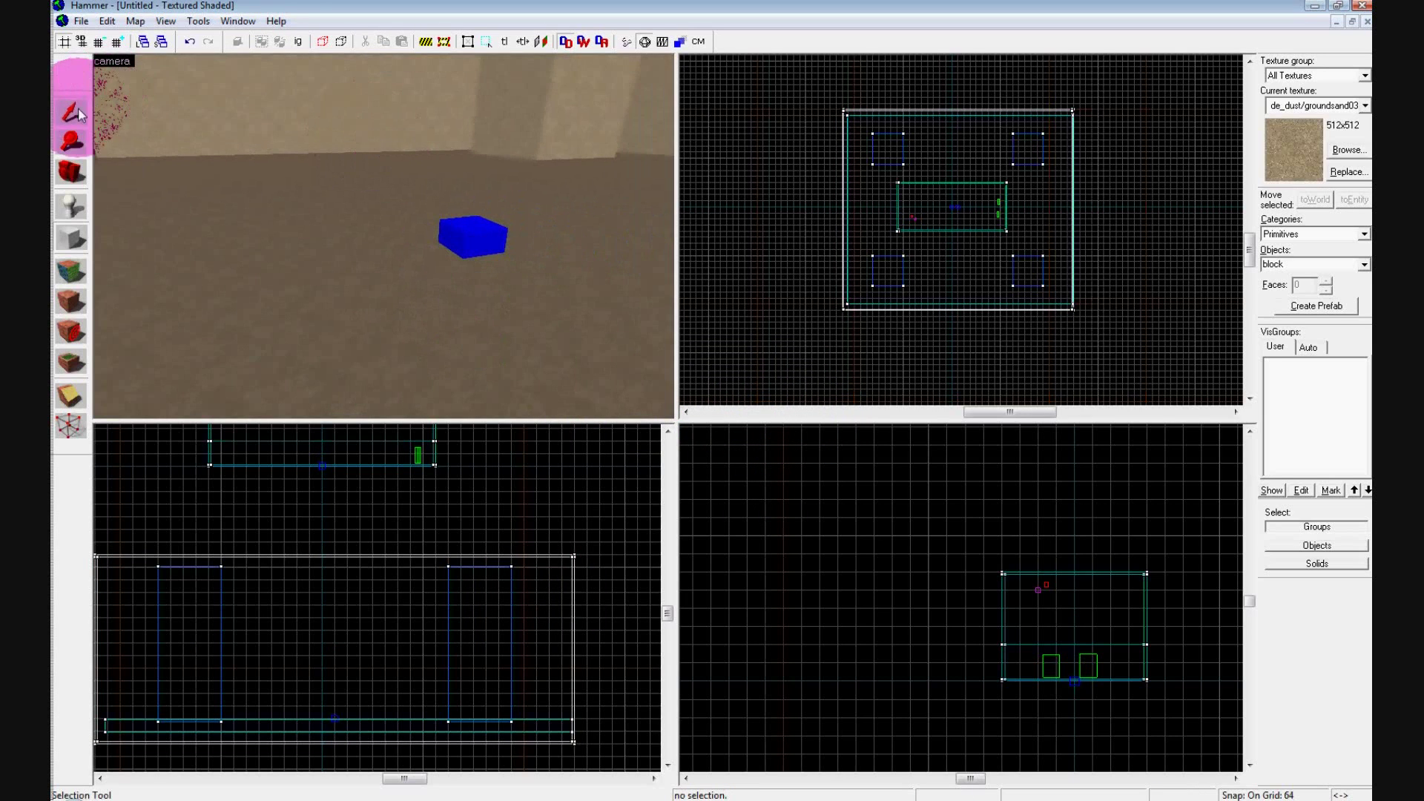
left_click(242, 105)
key("shift+a")
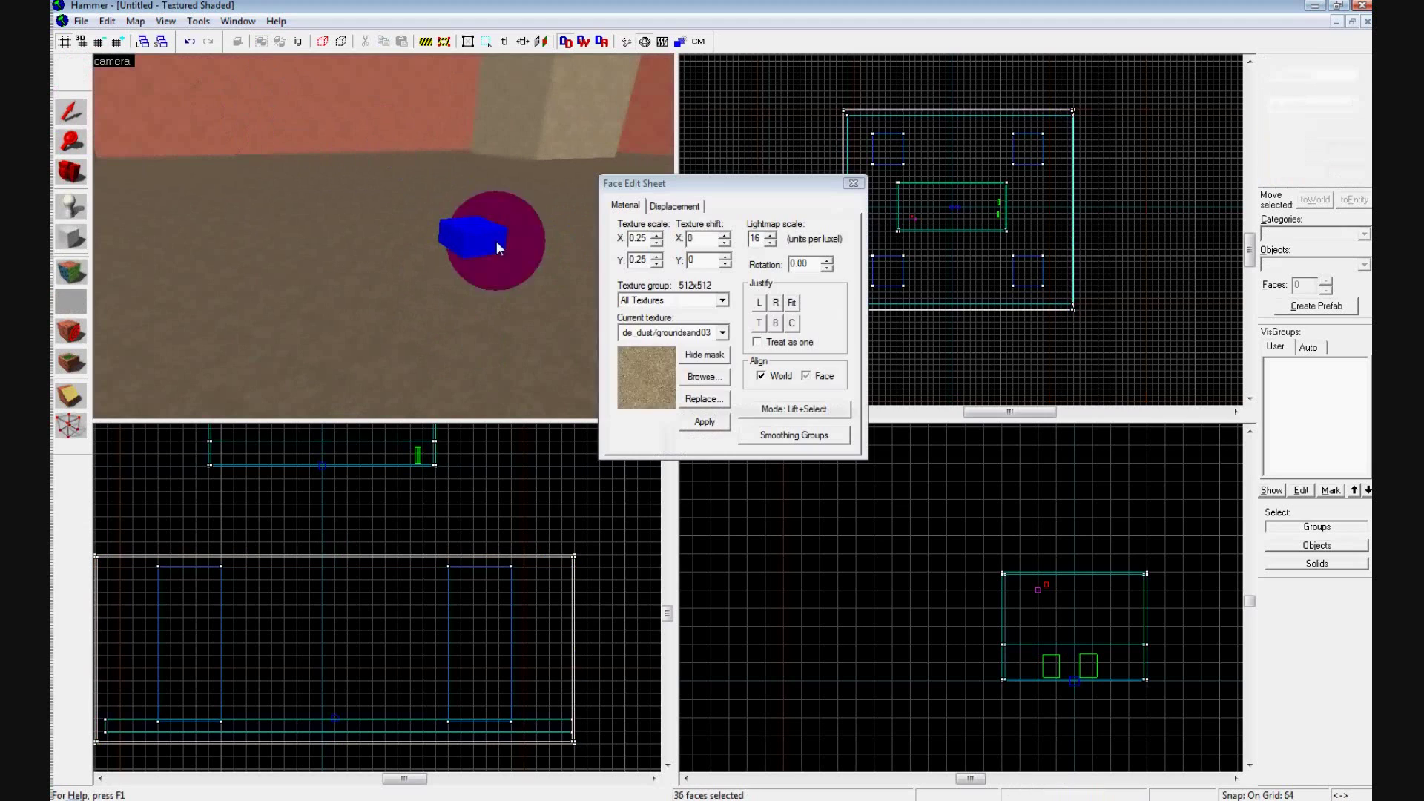
left_click(704, 378)
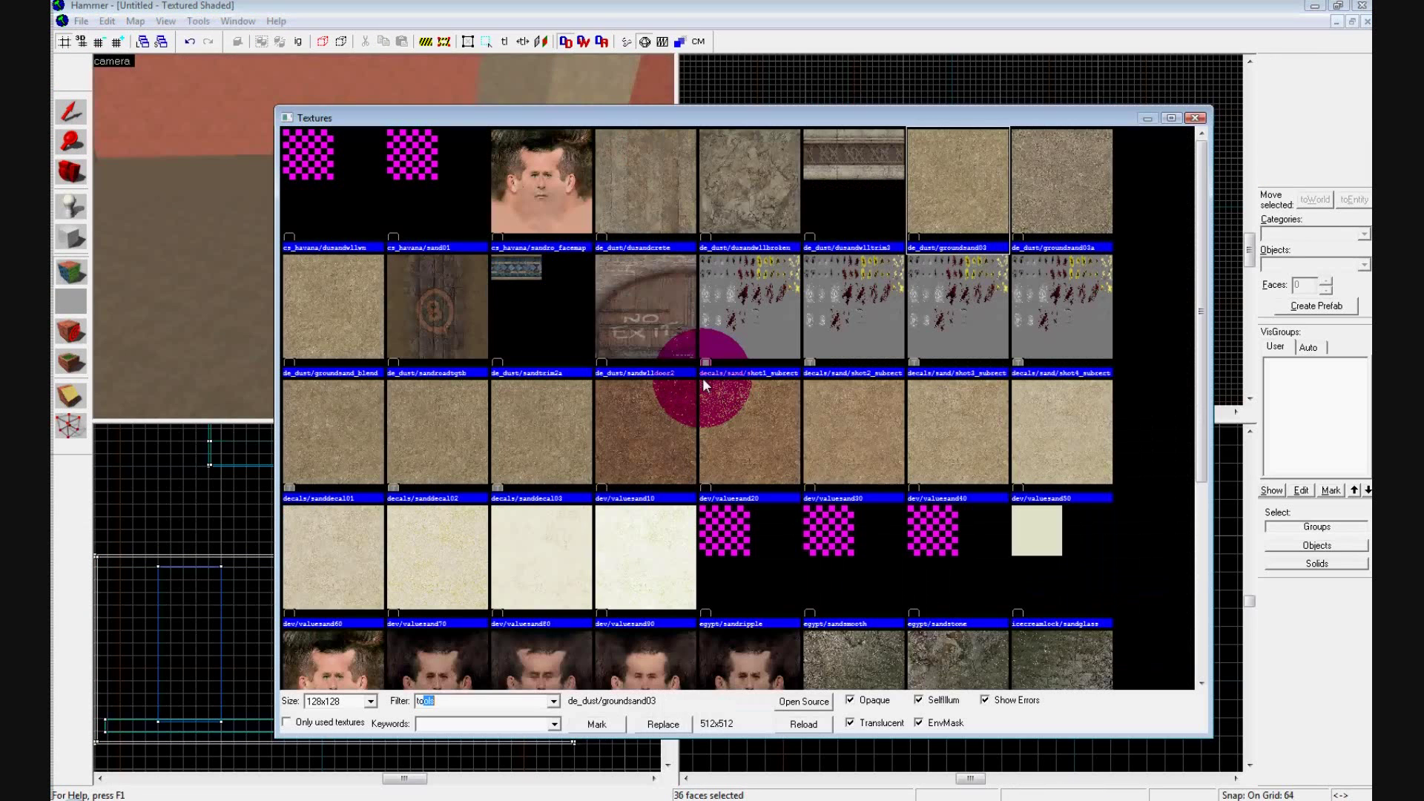
type("tools")
left_click(836, 393)
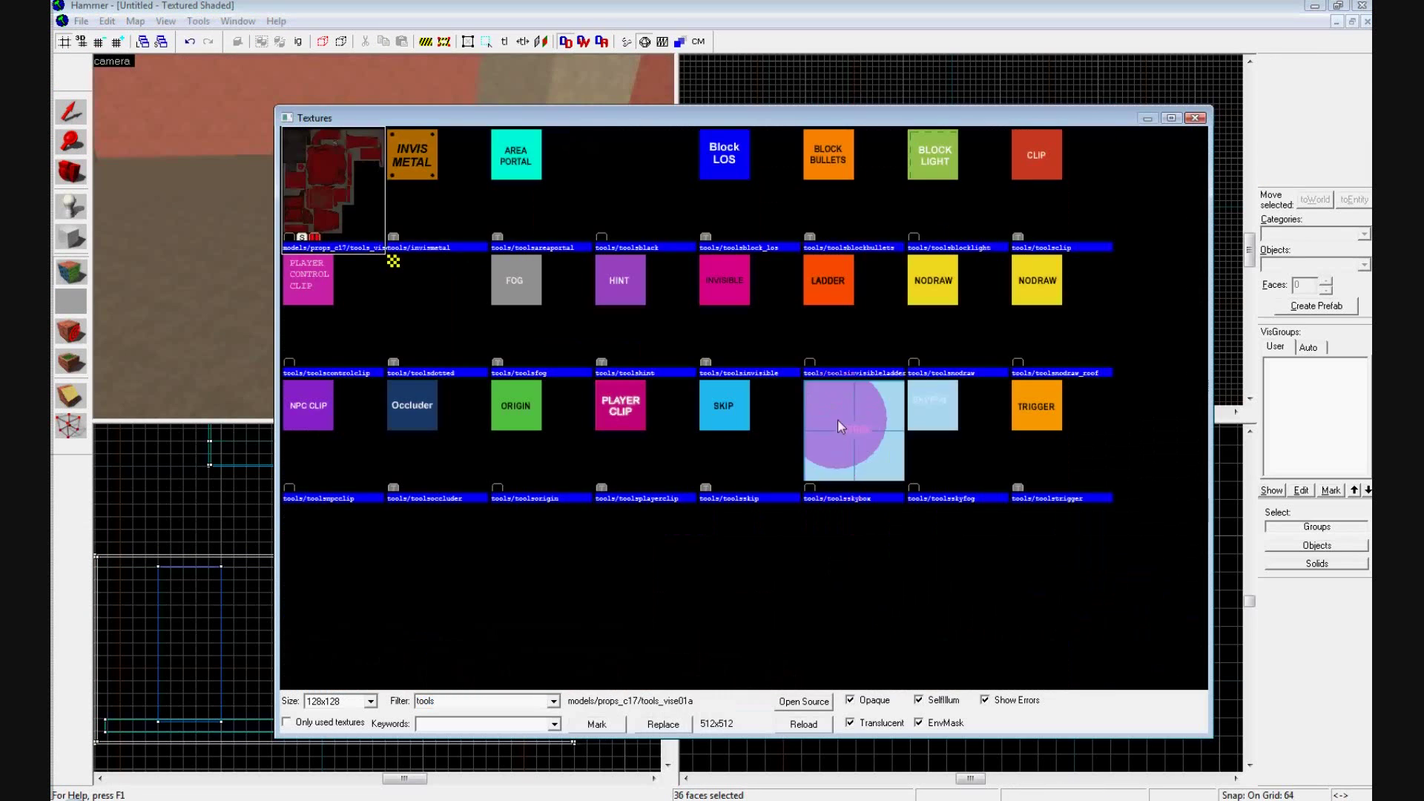
double_click(838, 420)
left_click(705, 422)
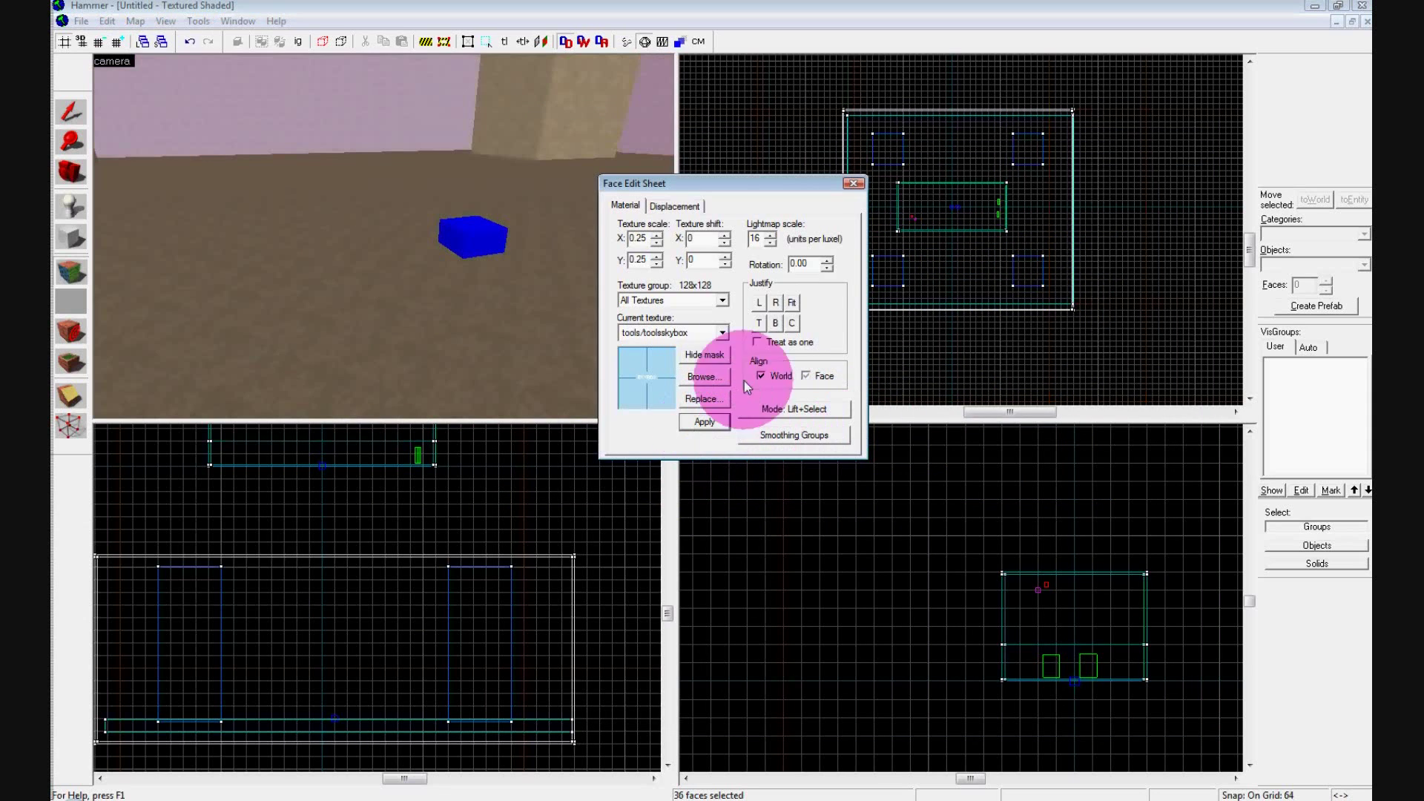
left_click(854, 183)
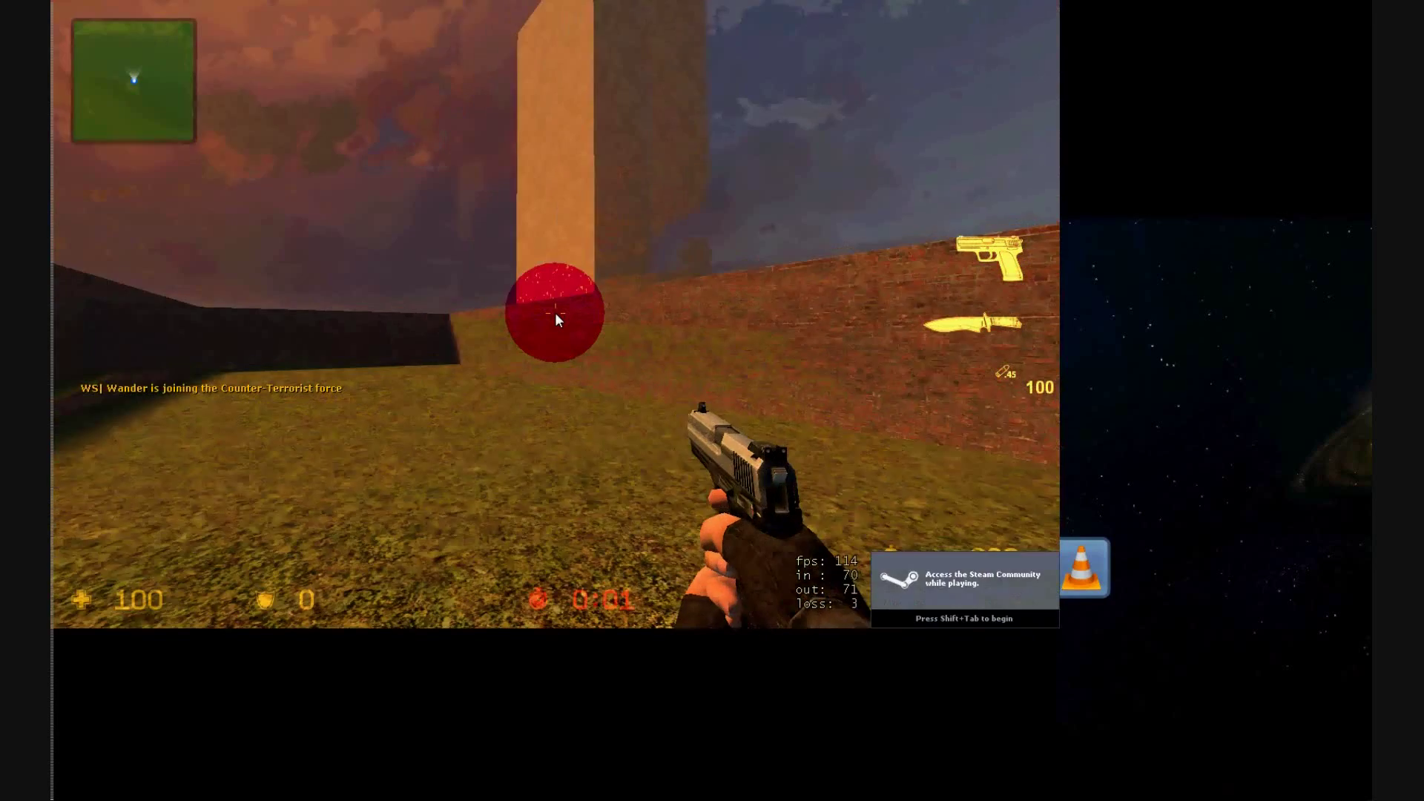
key("3")
key("2")
key("3")
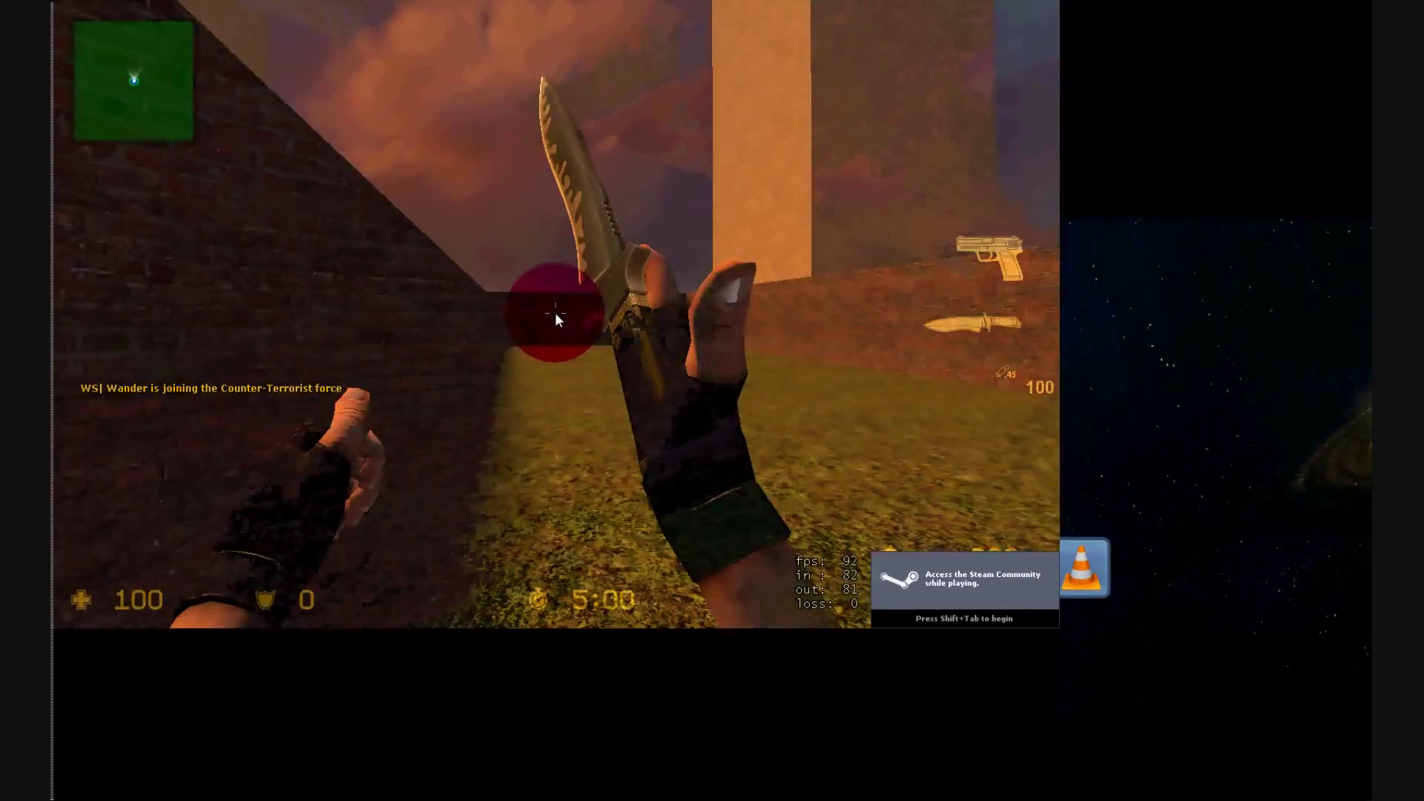
key("2")
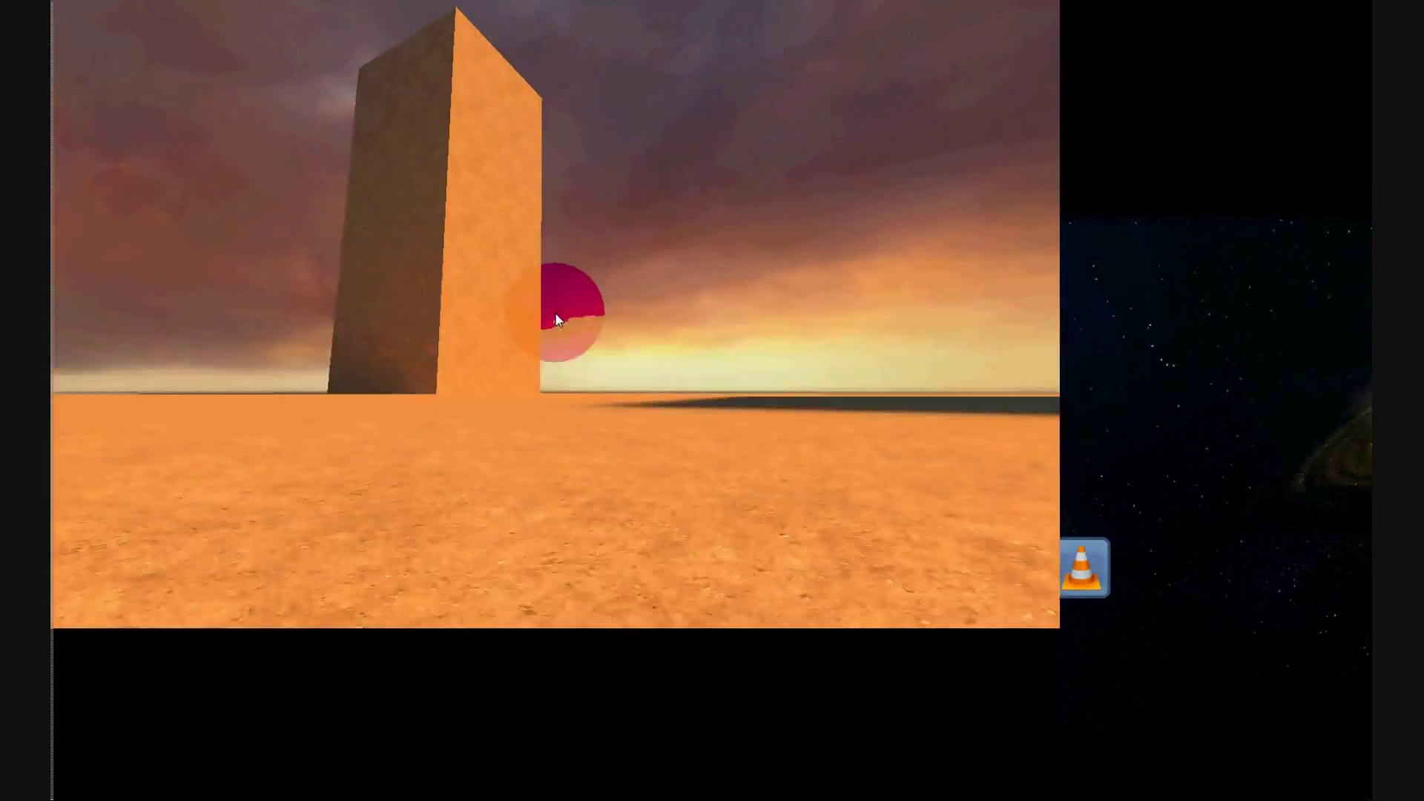
Run the console command spectate in the game and fly above the room to examine the sand skybox and towers
key("grave")
type("spectate")
key("Return")
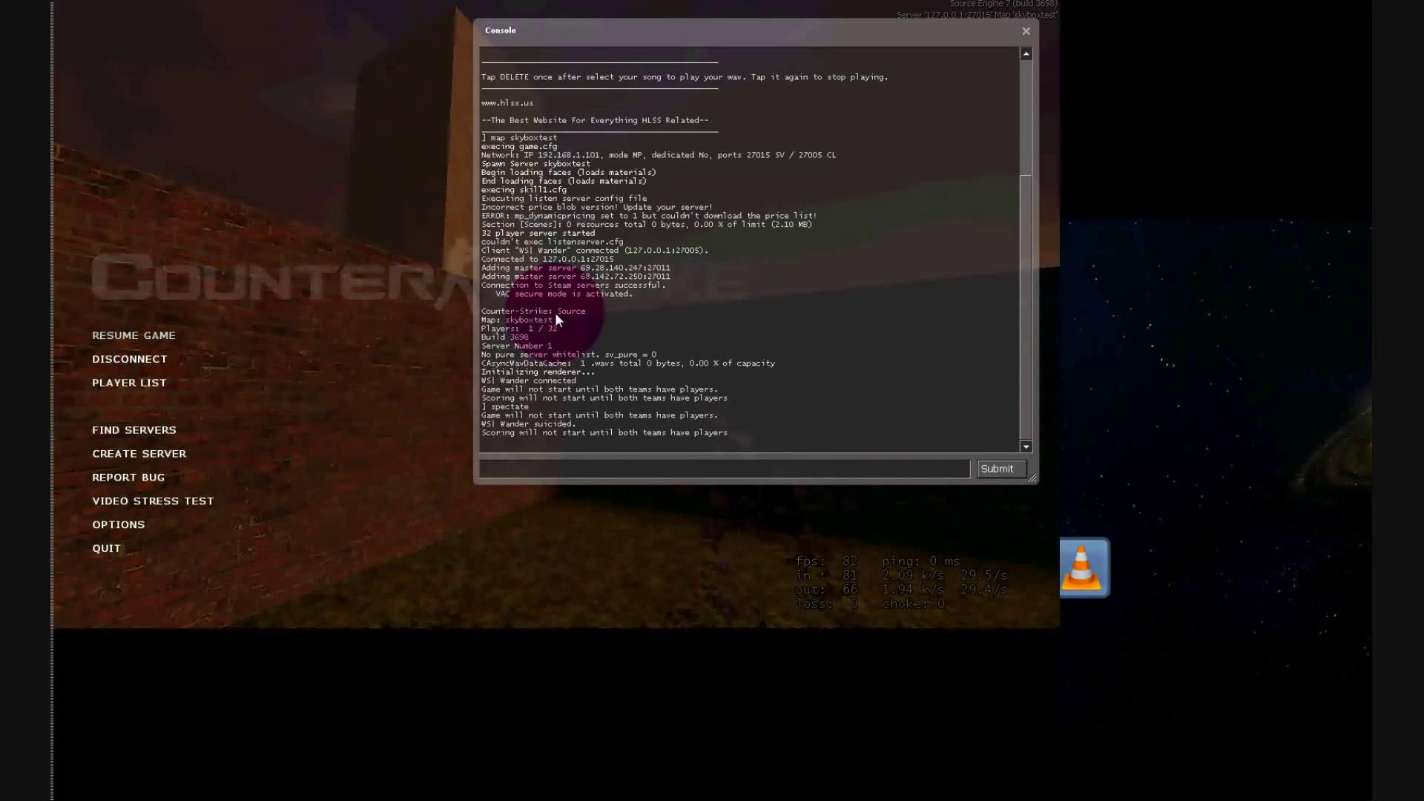
key("grave")
key("w")
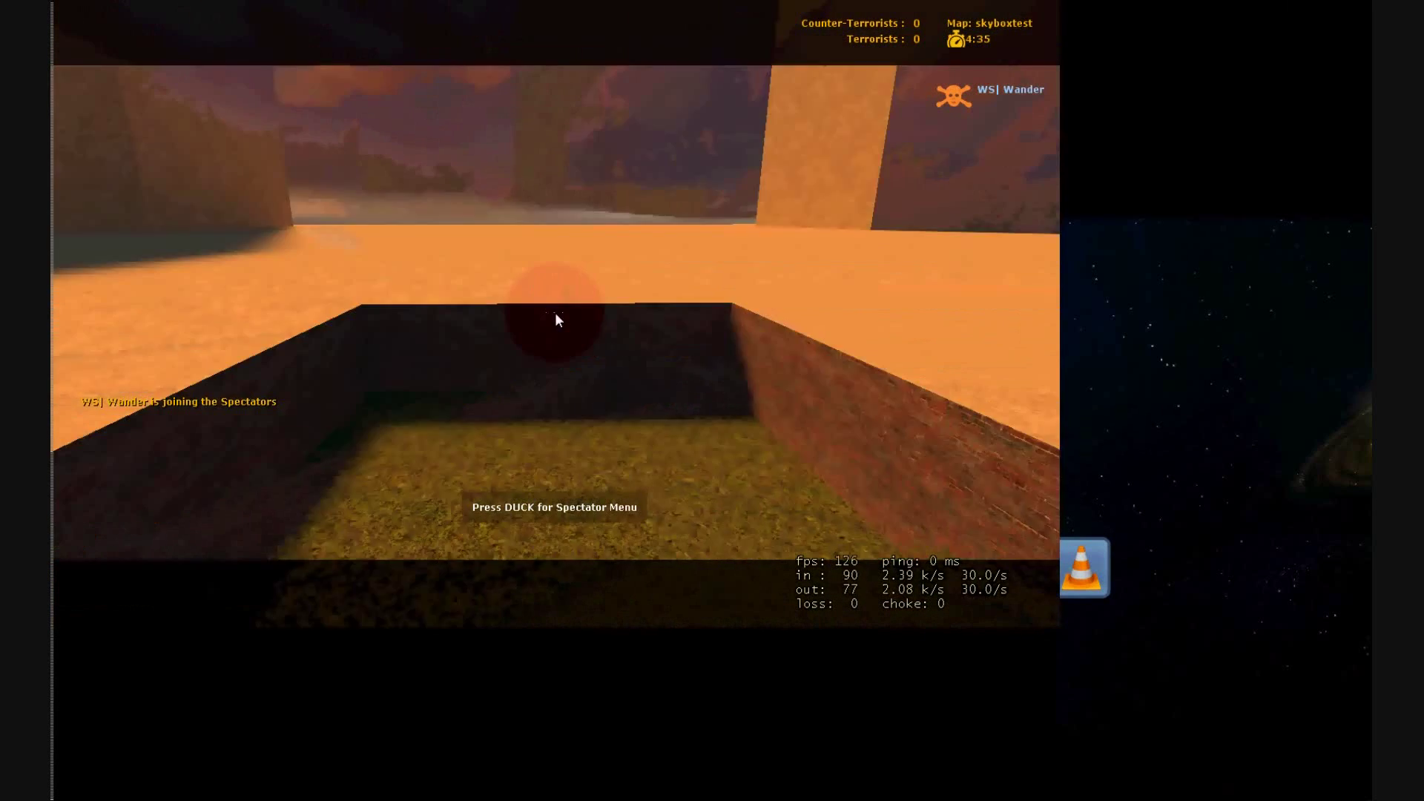